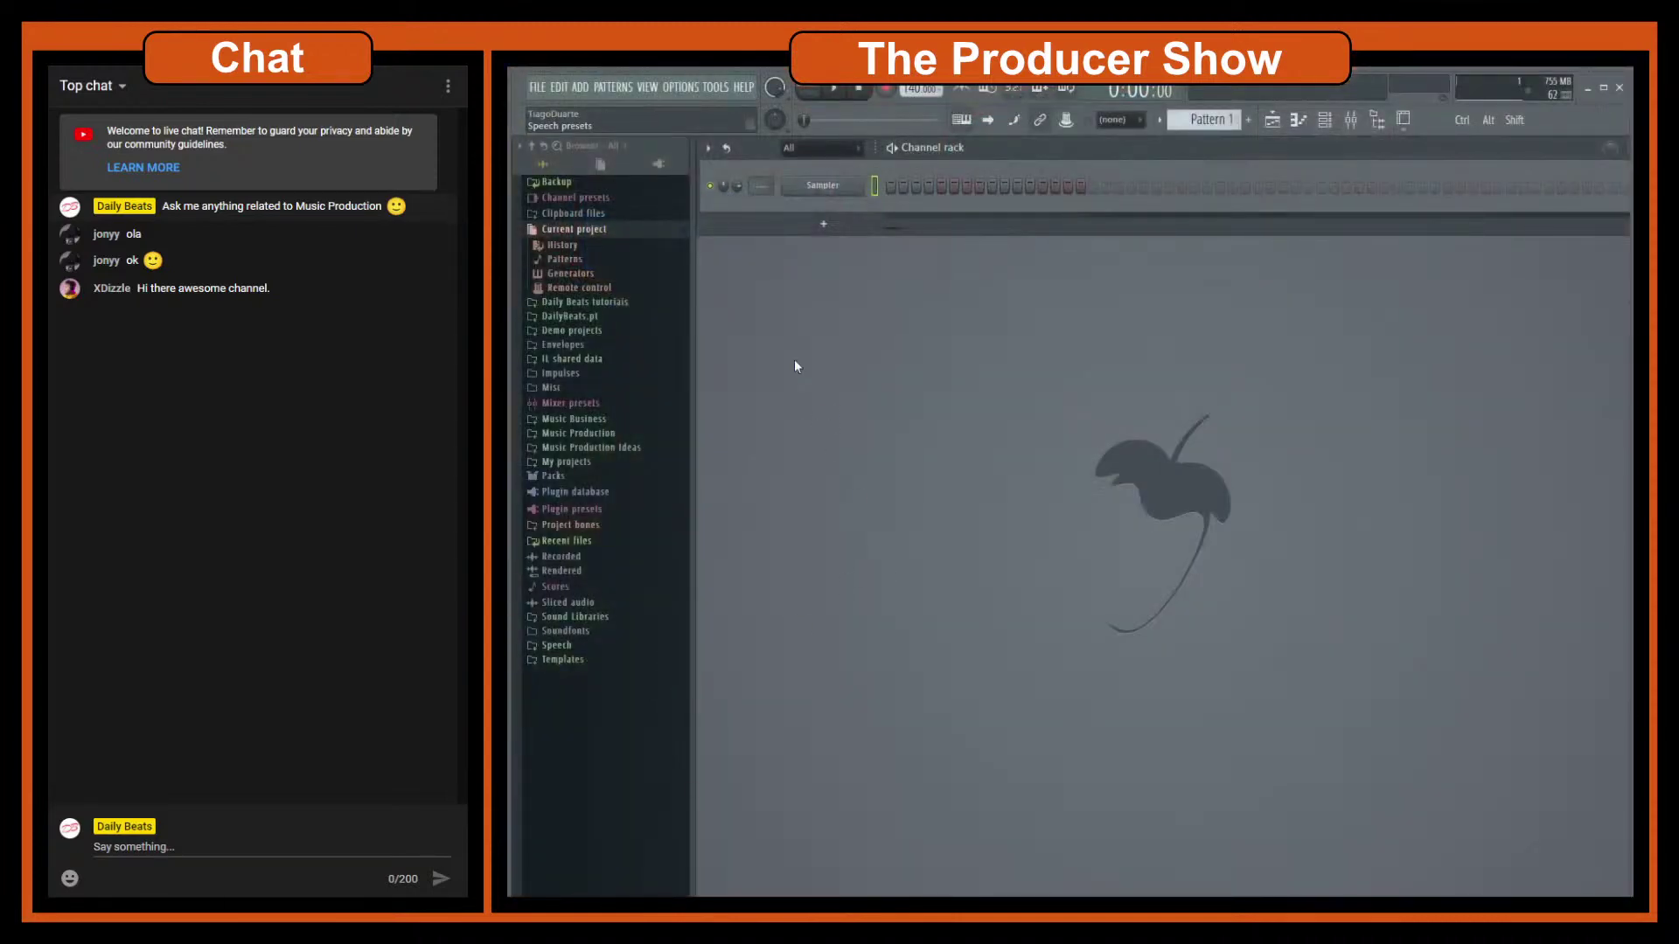
Step: Create a new project from the Minimal > Club Basic template and light the Kick's first step
left_click(823, 224)
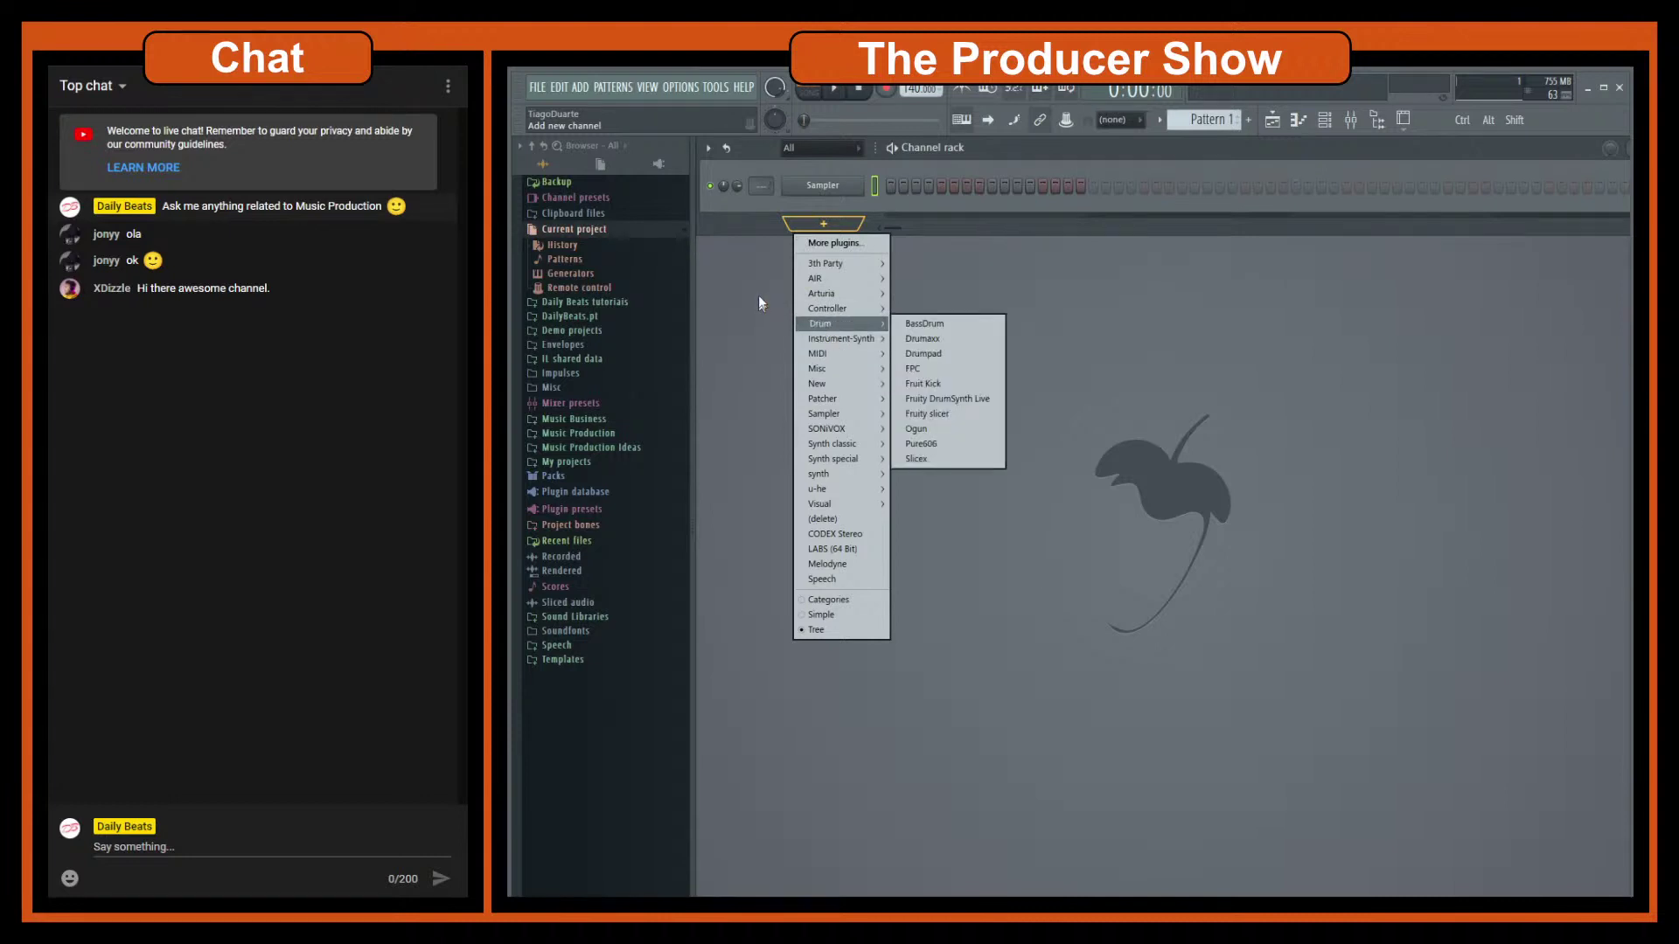
left_click(713, 187)
left_click(534, 87)
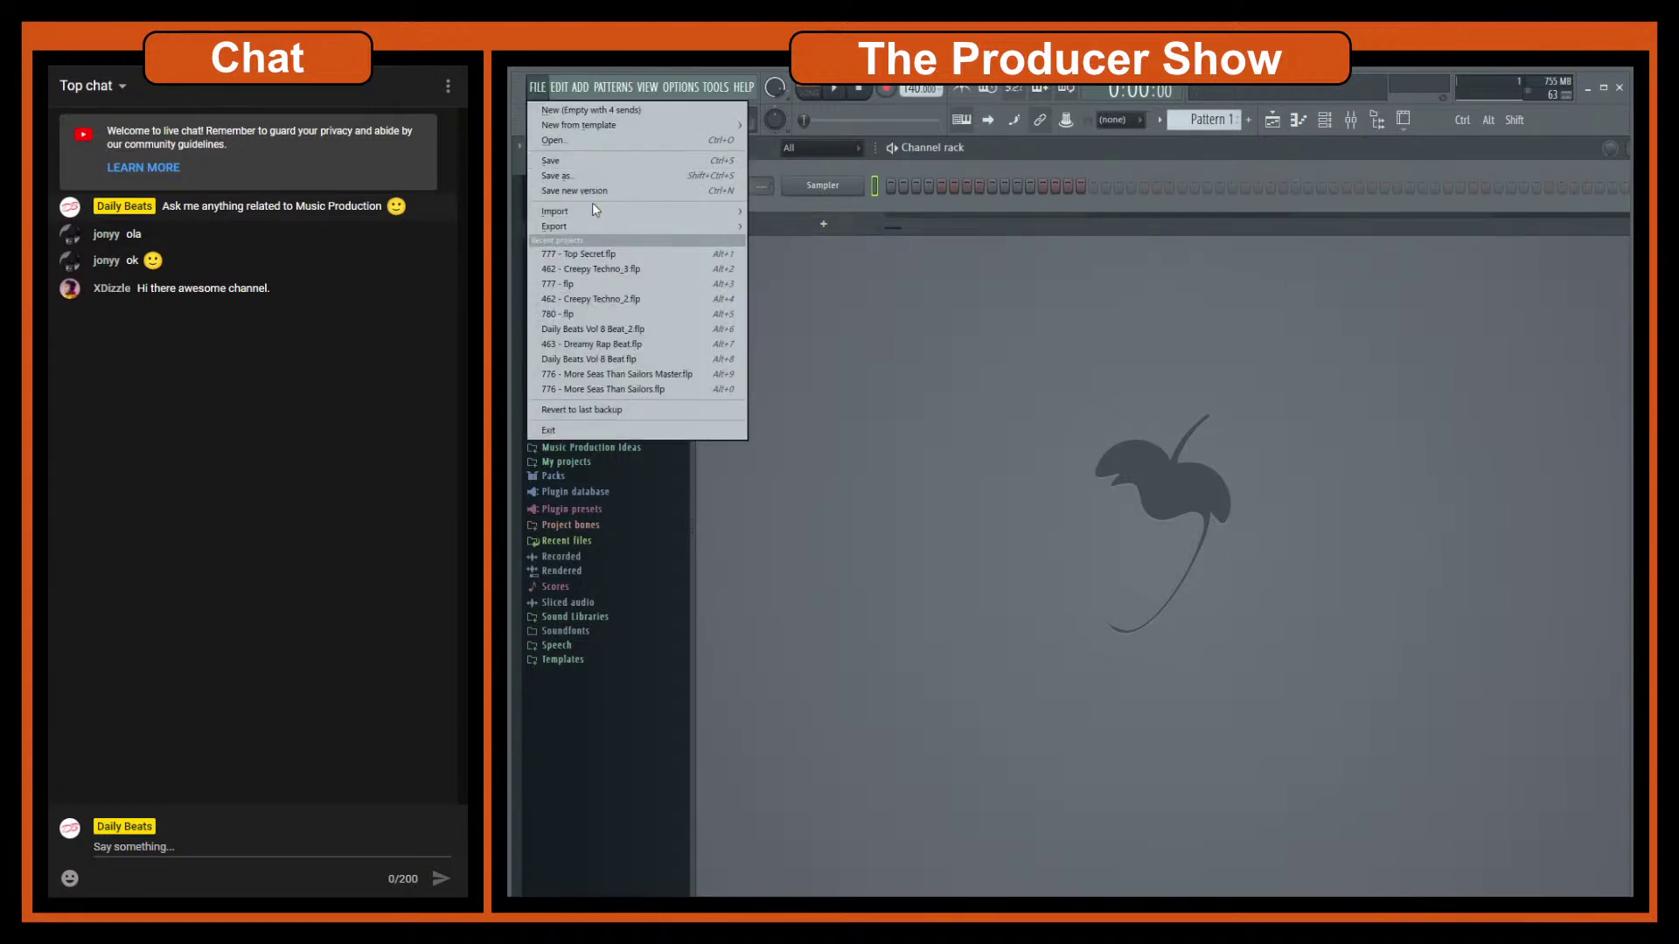
mouse_move(612, 126)
mouse_move(826, 140)
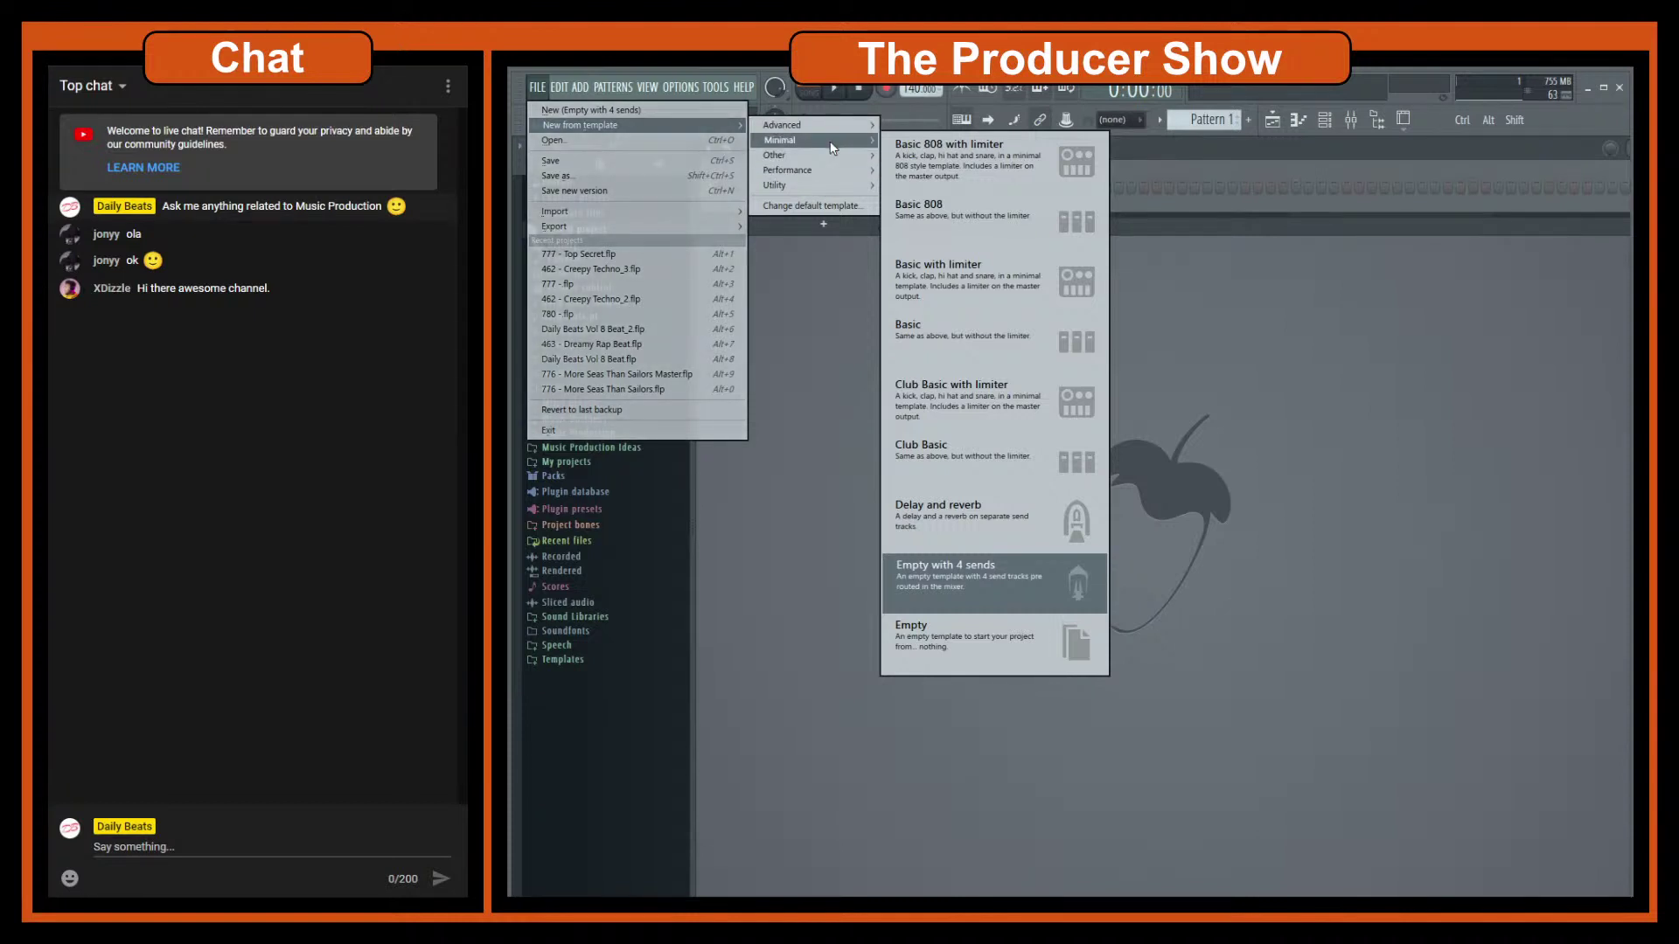
left_click(974, 465)
left_click(890, 185)
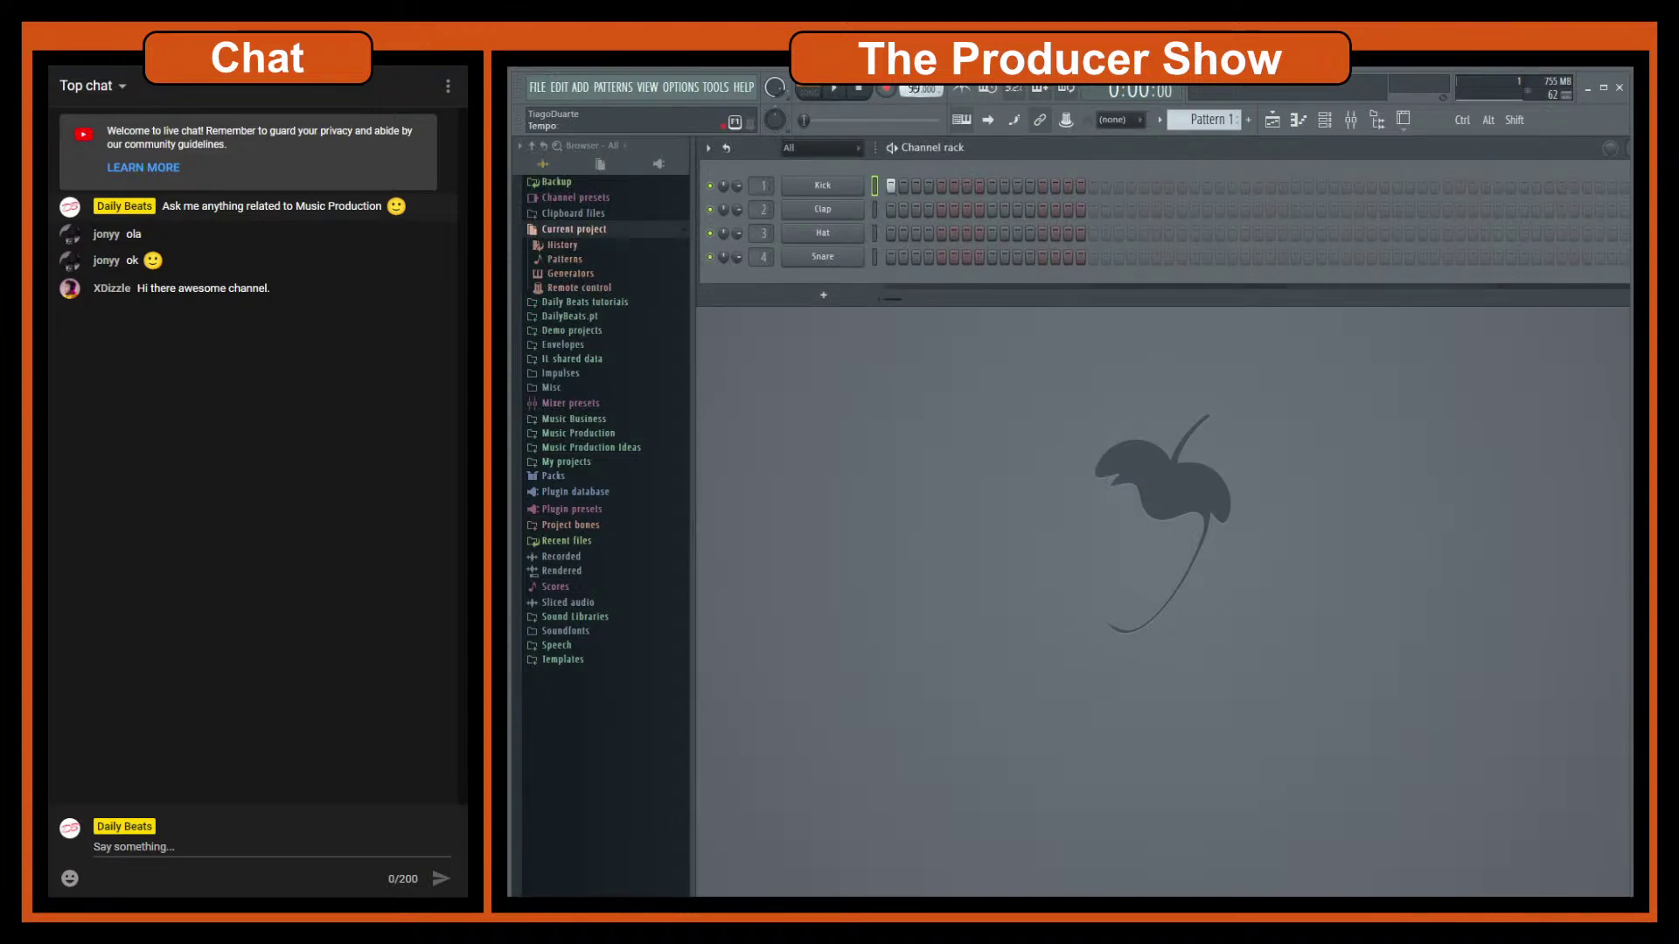
Step: Clear both Clap hits, add a Snare hit on step 5 and a Kick on step 11, then start playback
right_click(1043, 210)
right_click(941, 210)
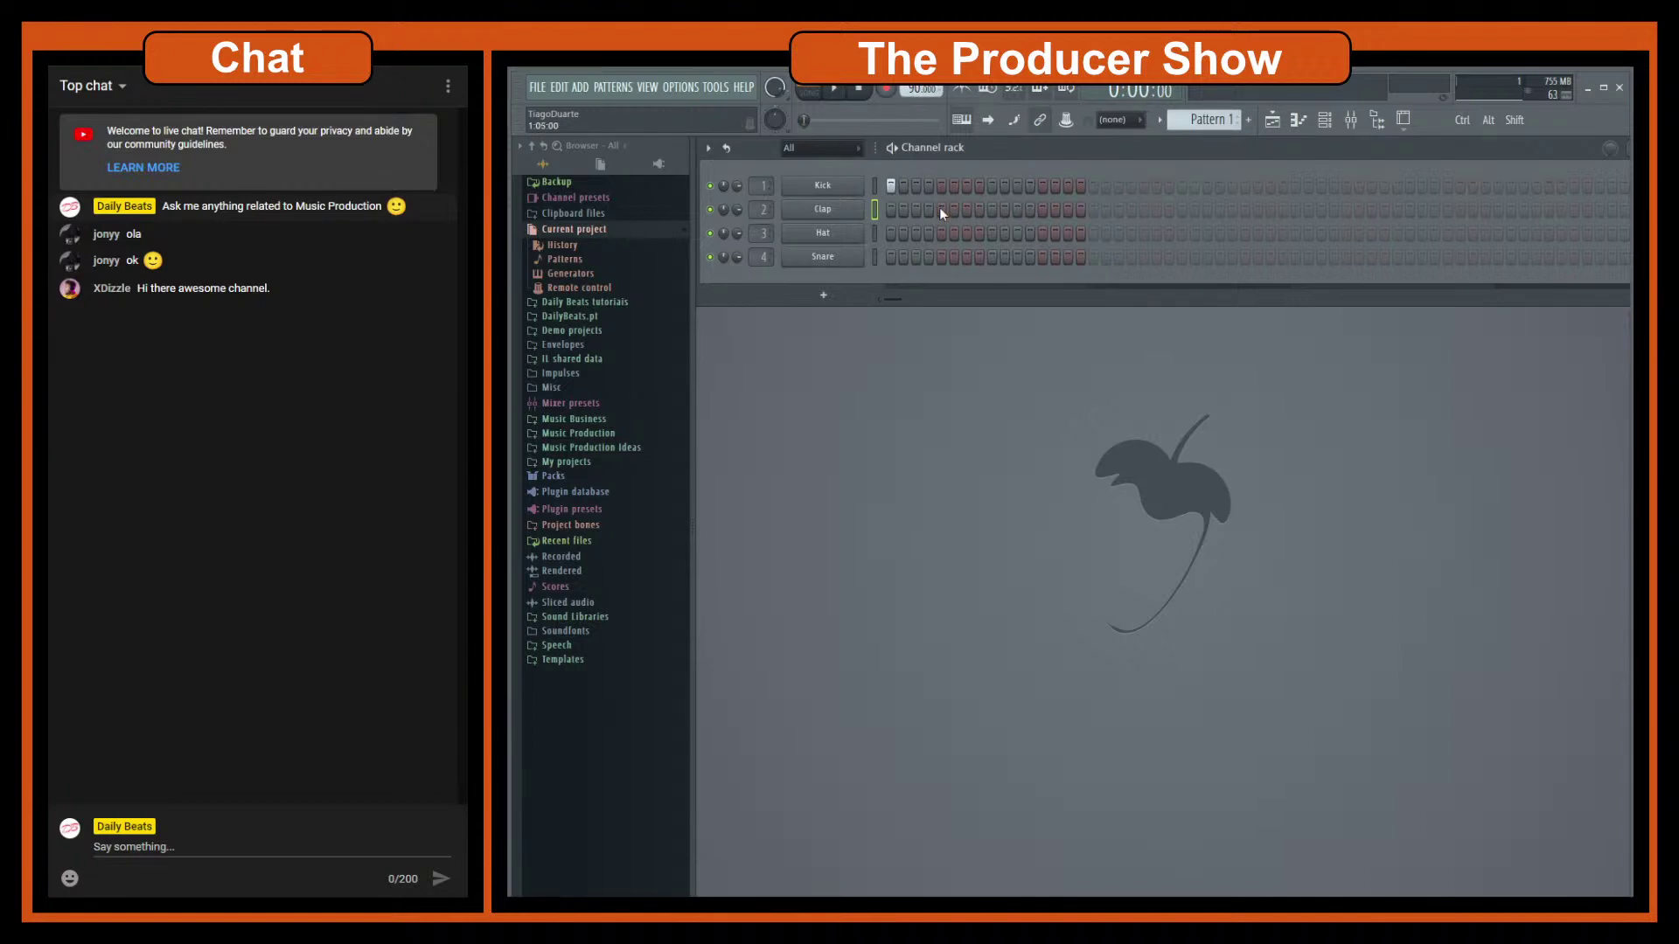
left_click(942, 257)
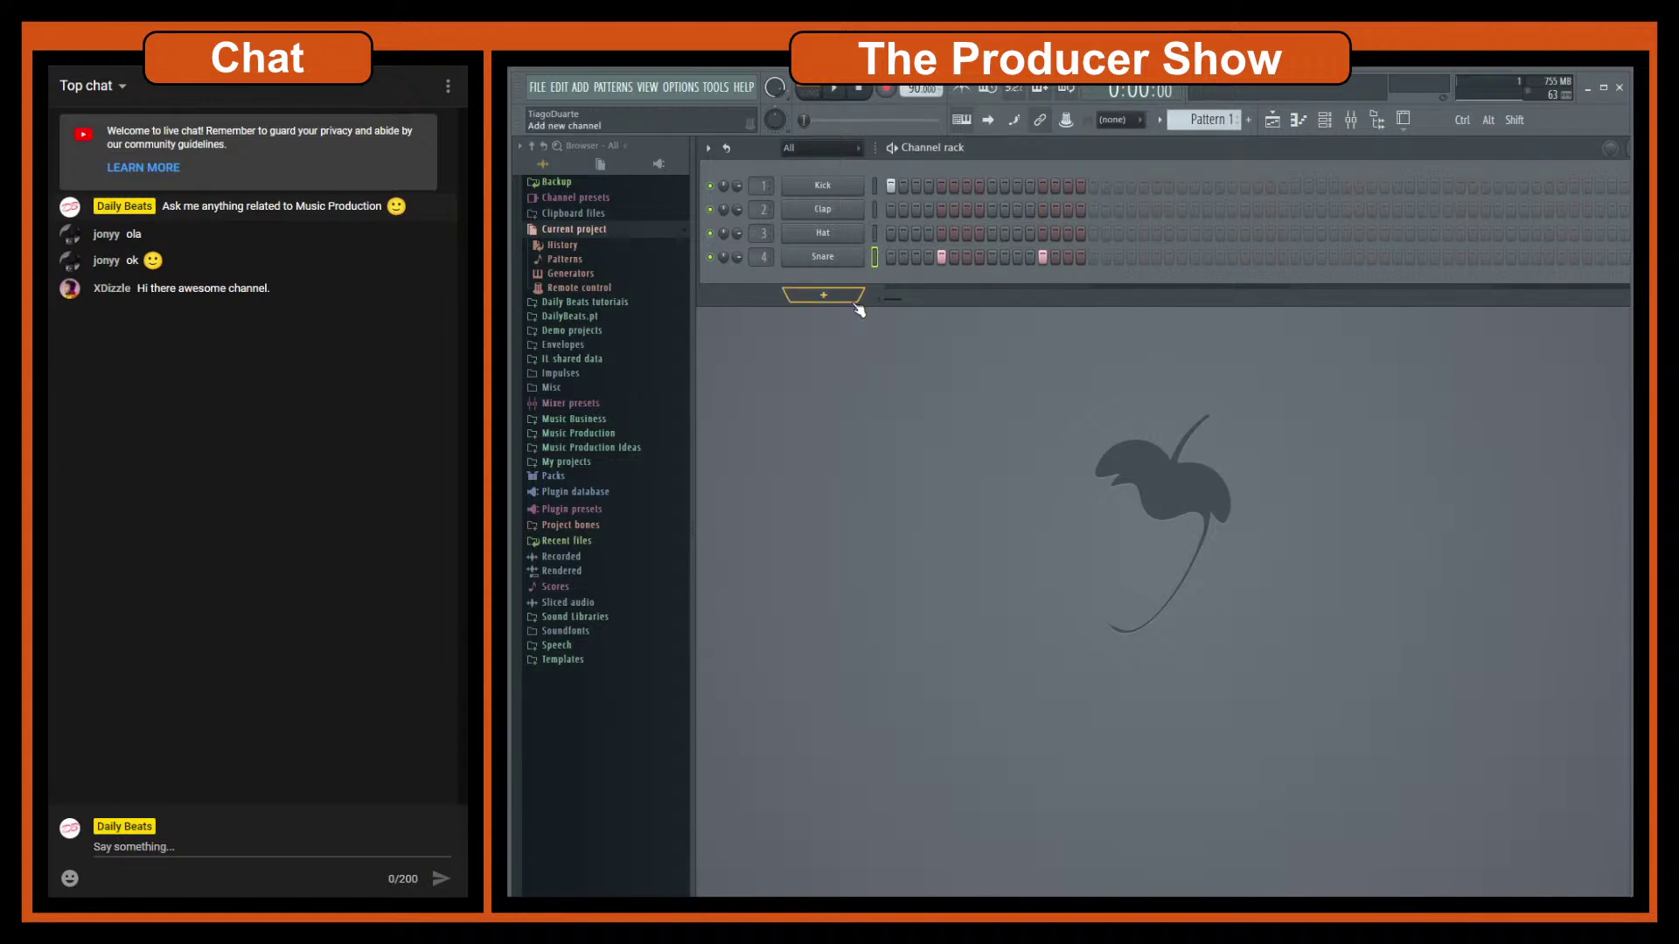
left_click(1017, 186)
key("space")
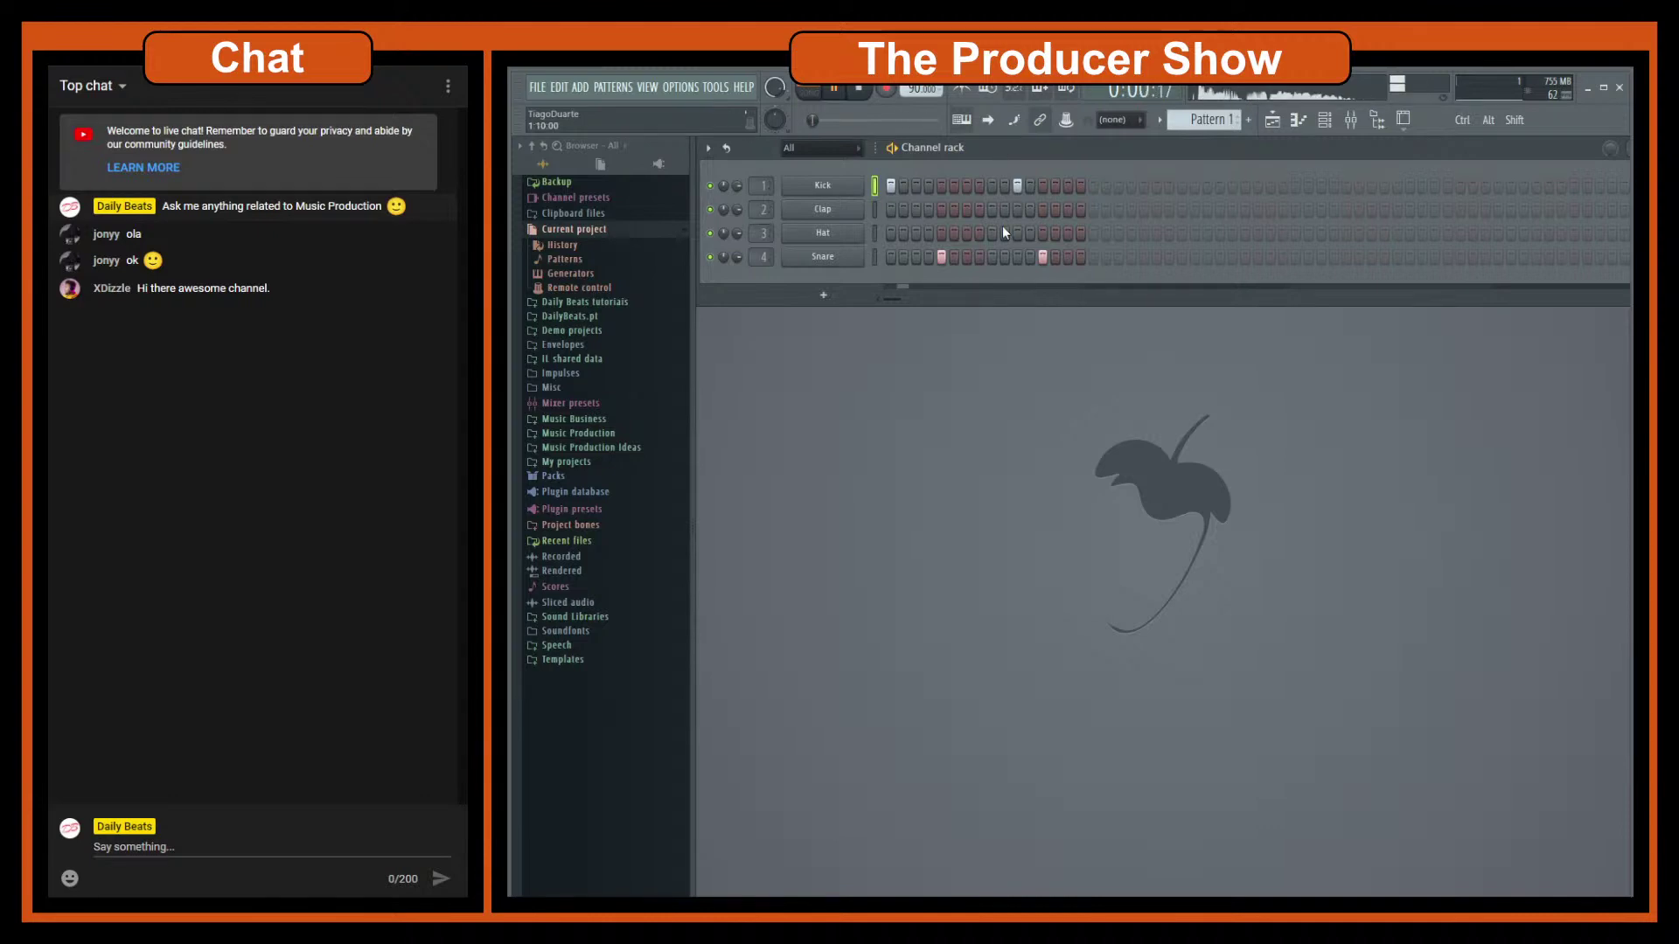
Step: In the mixer, route Inserts 1–4 only to Insert 5
left_click(1352, 122)
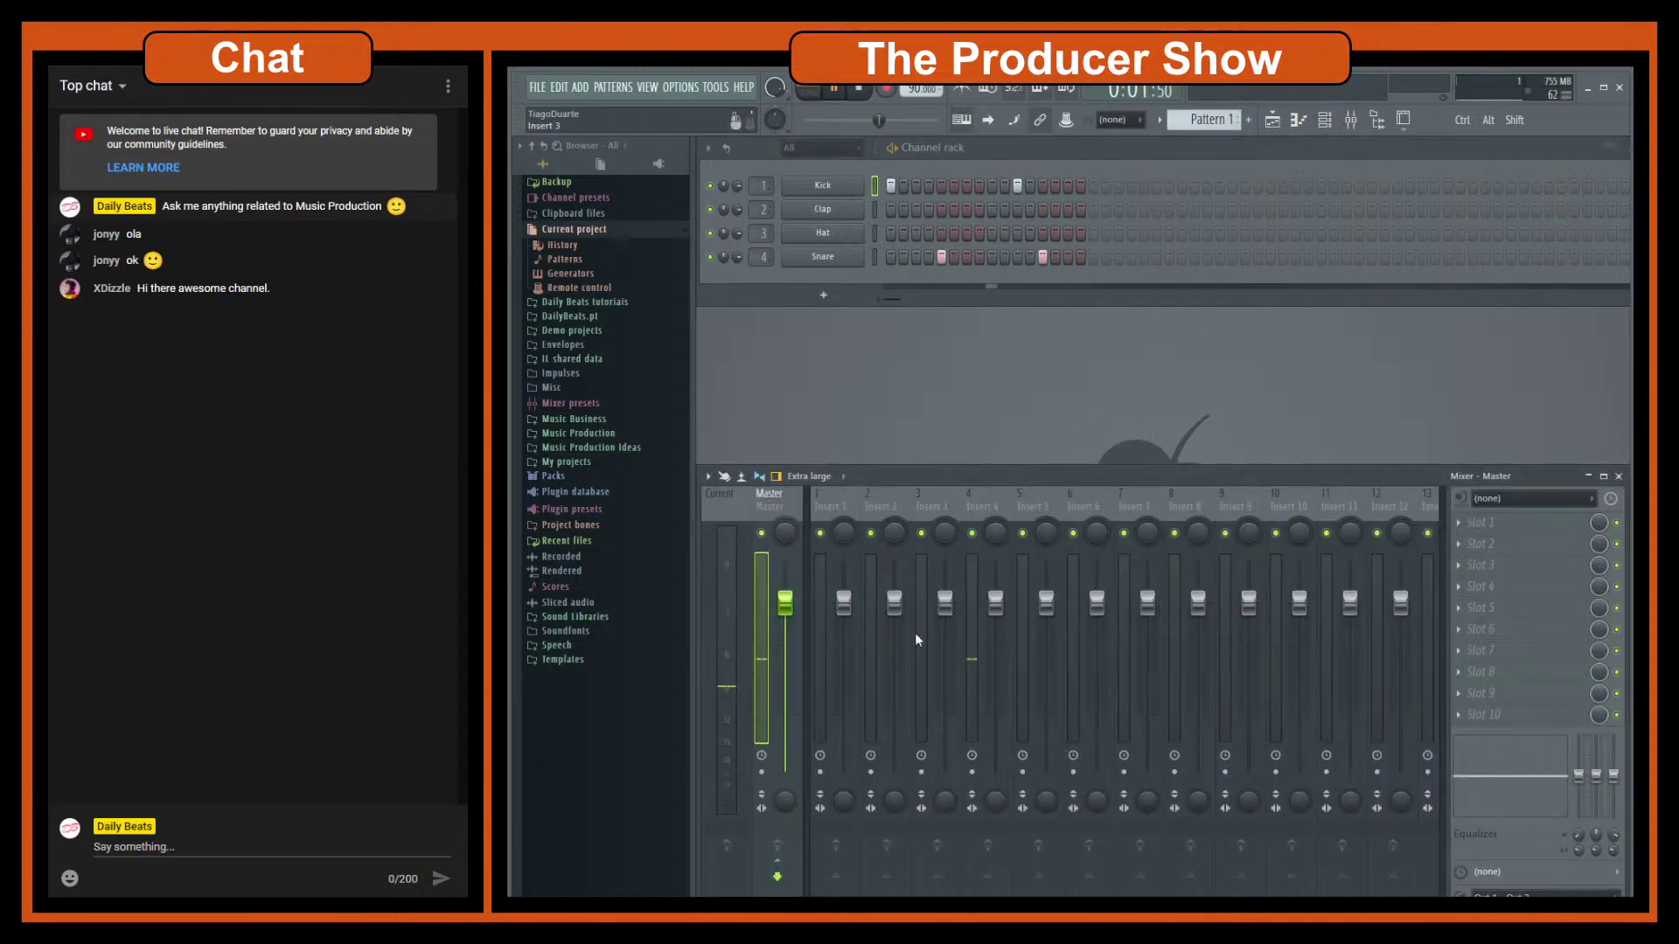
left_click_drag(989, 516, 841, 513)
right_click(1041, 886)
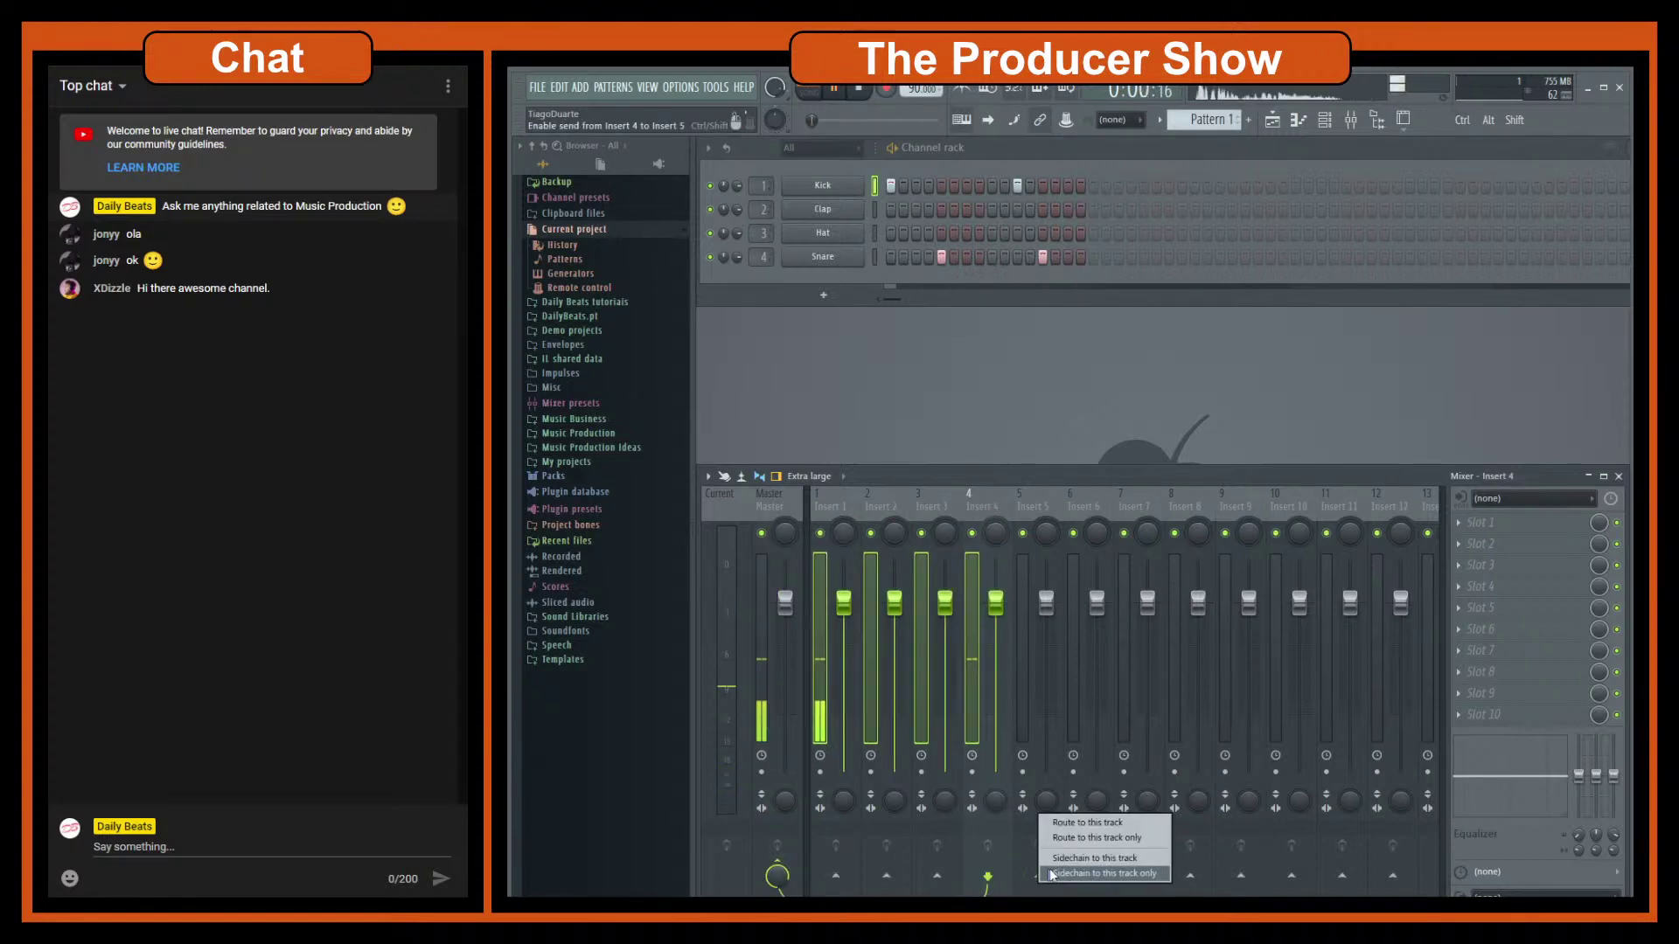
left_click(1082, 841)
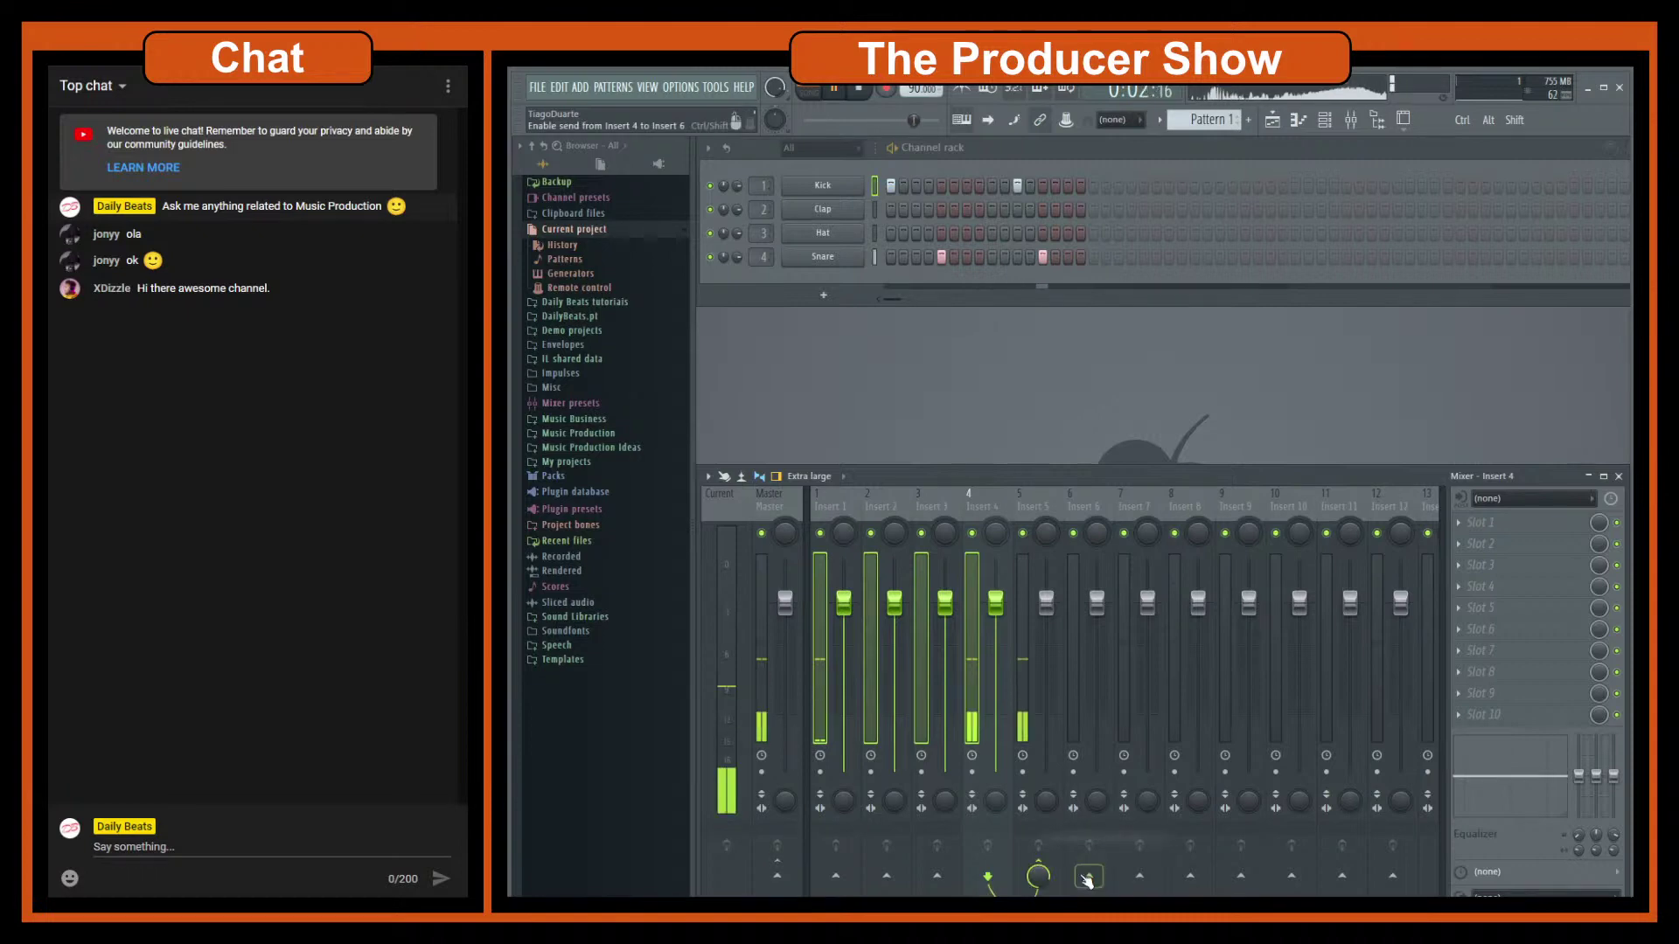
Step: Rename Insert 5 to 'Drums'
double_click(1034, 516)
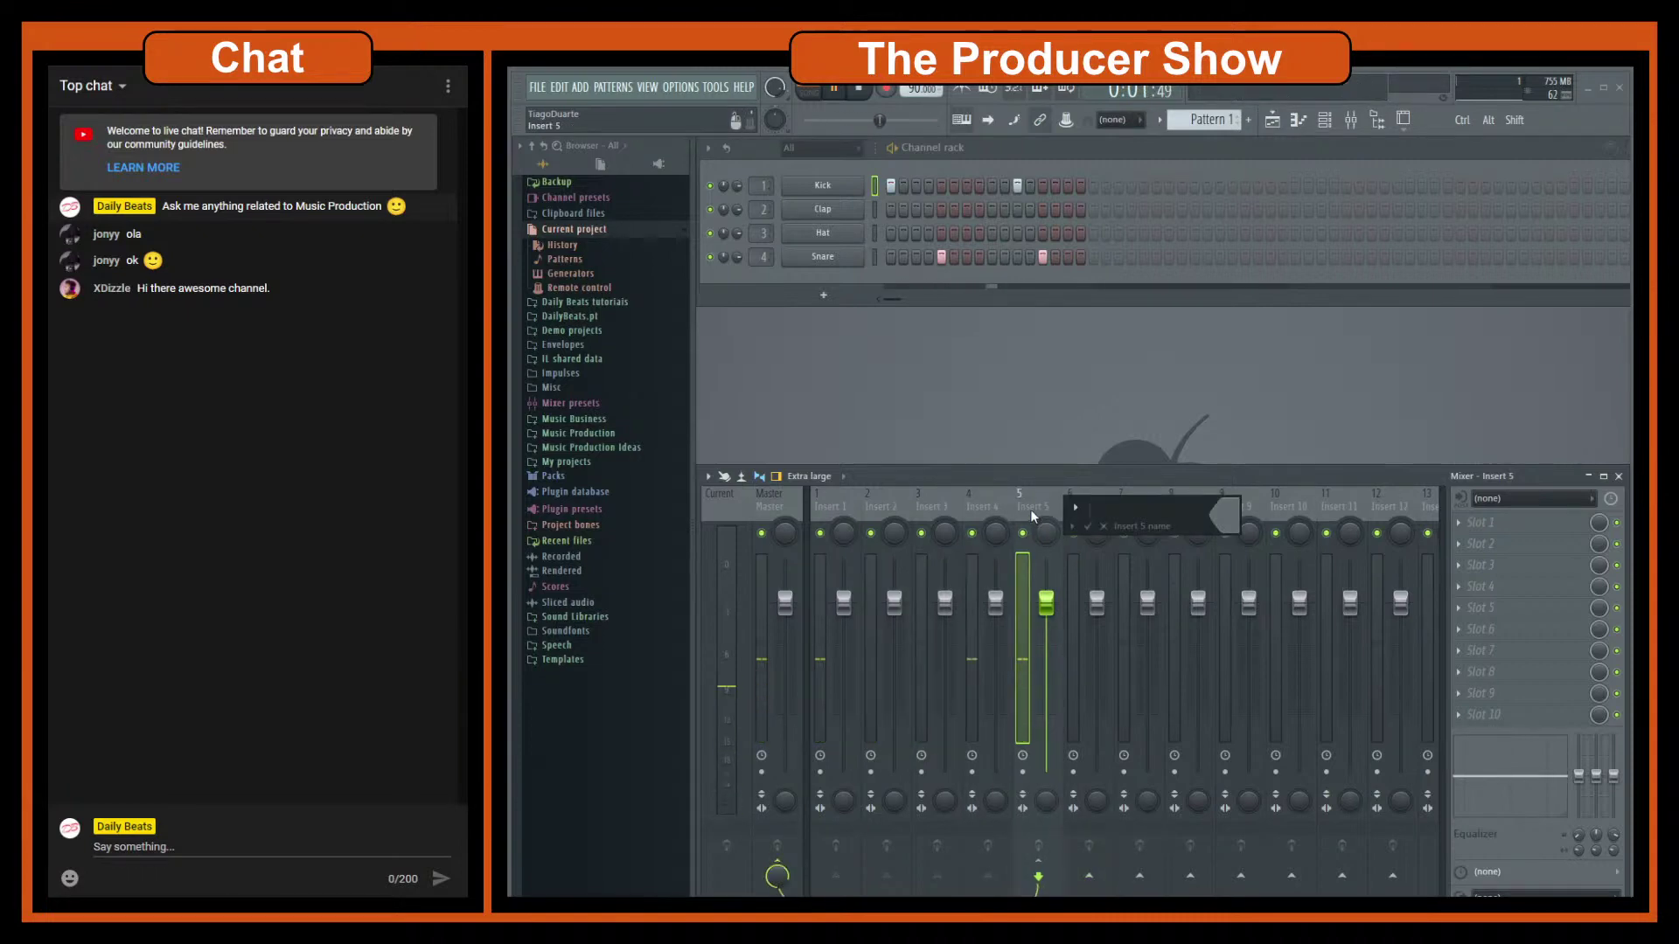
type("DRums")
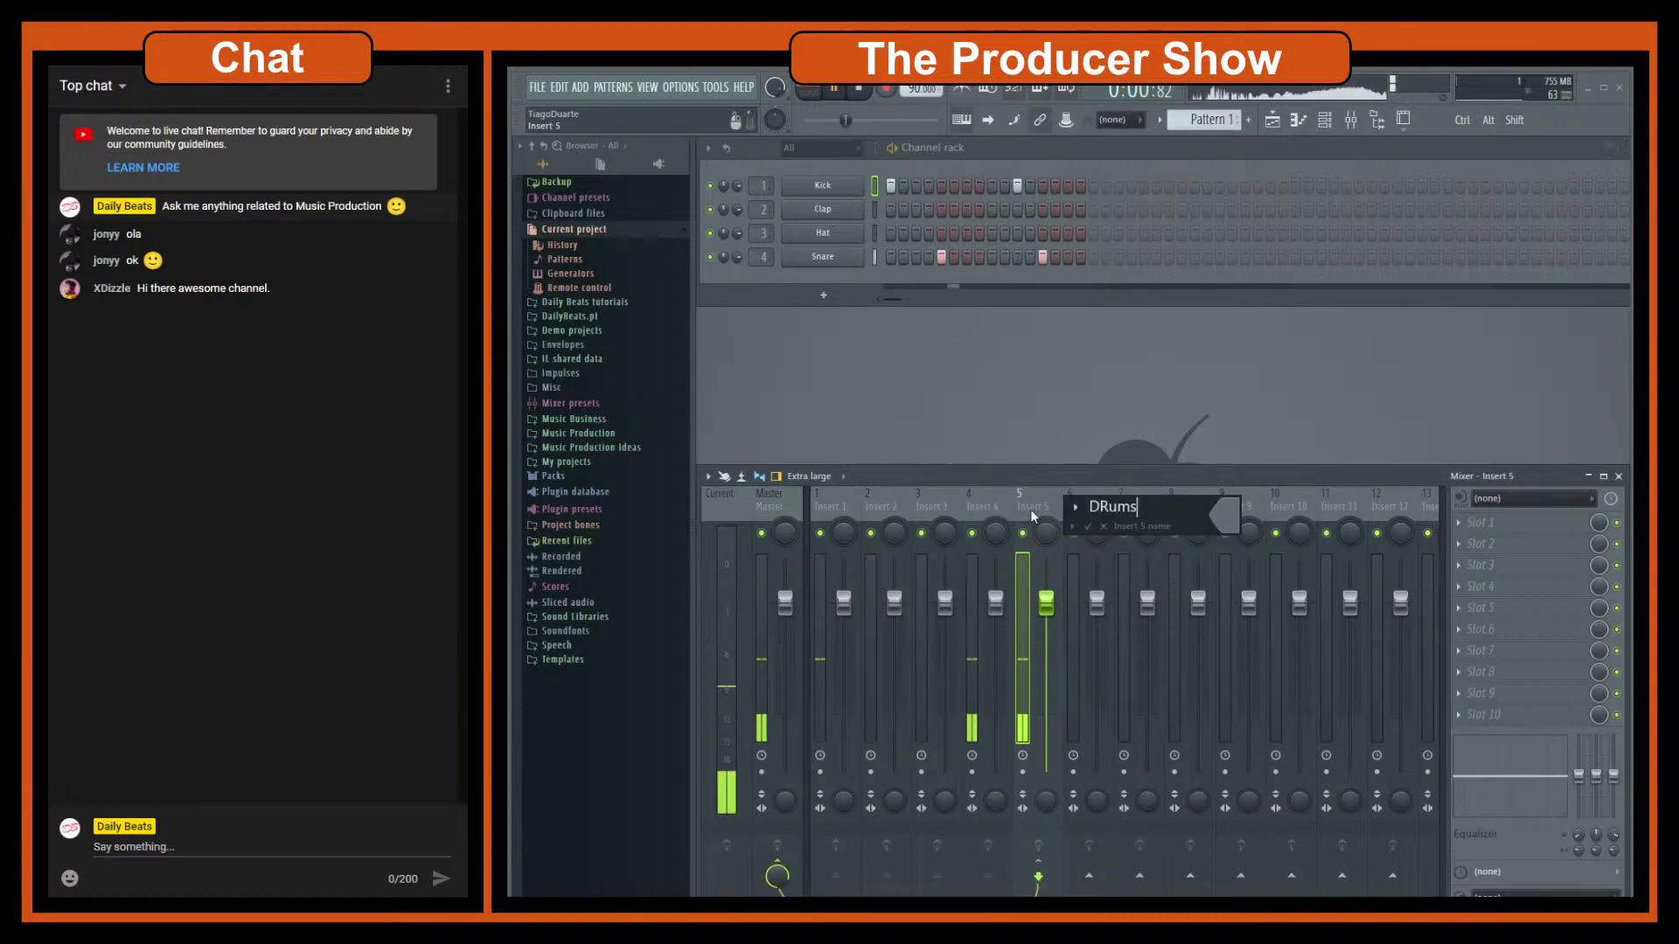
key("BackSpace")
key("BackSpace")
key("BackSpace")
key("BackSpace")
type("rums")
key("Return")
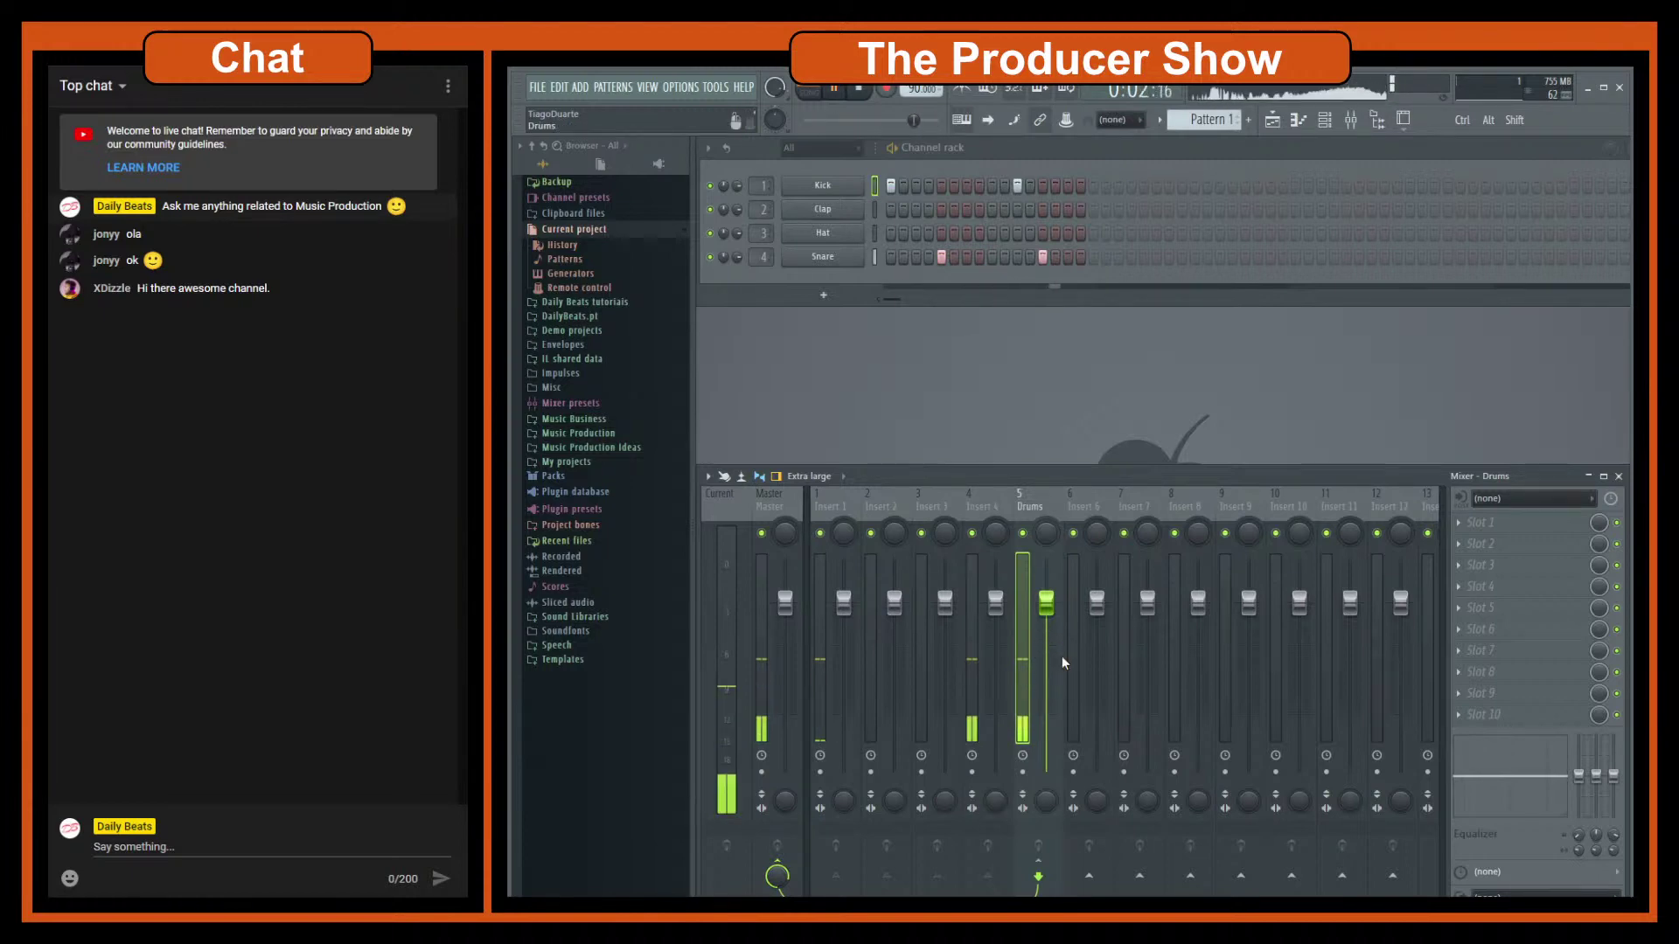
Step: Pause playback and add a send from the Drums insert to Insert 6
left_click(836, 89)
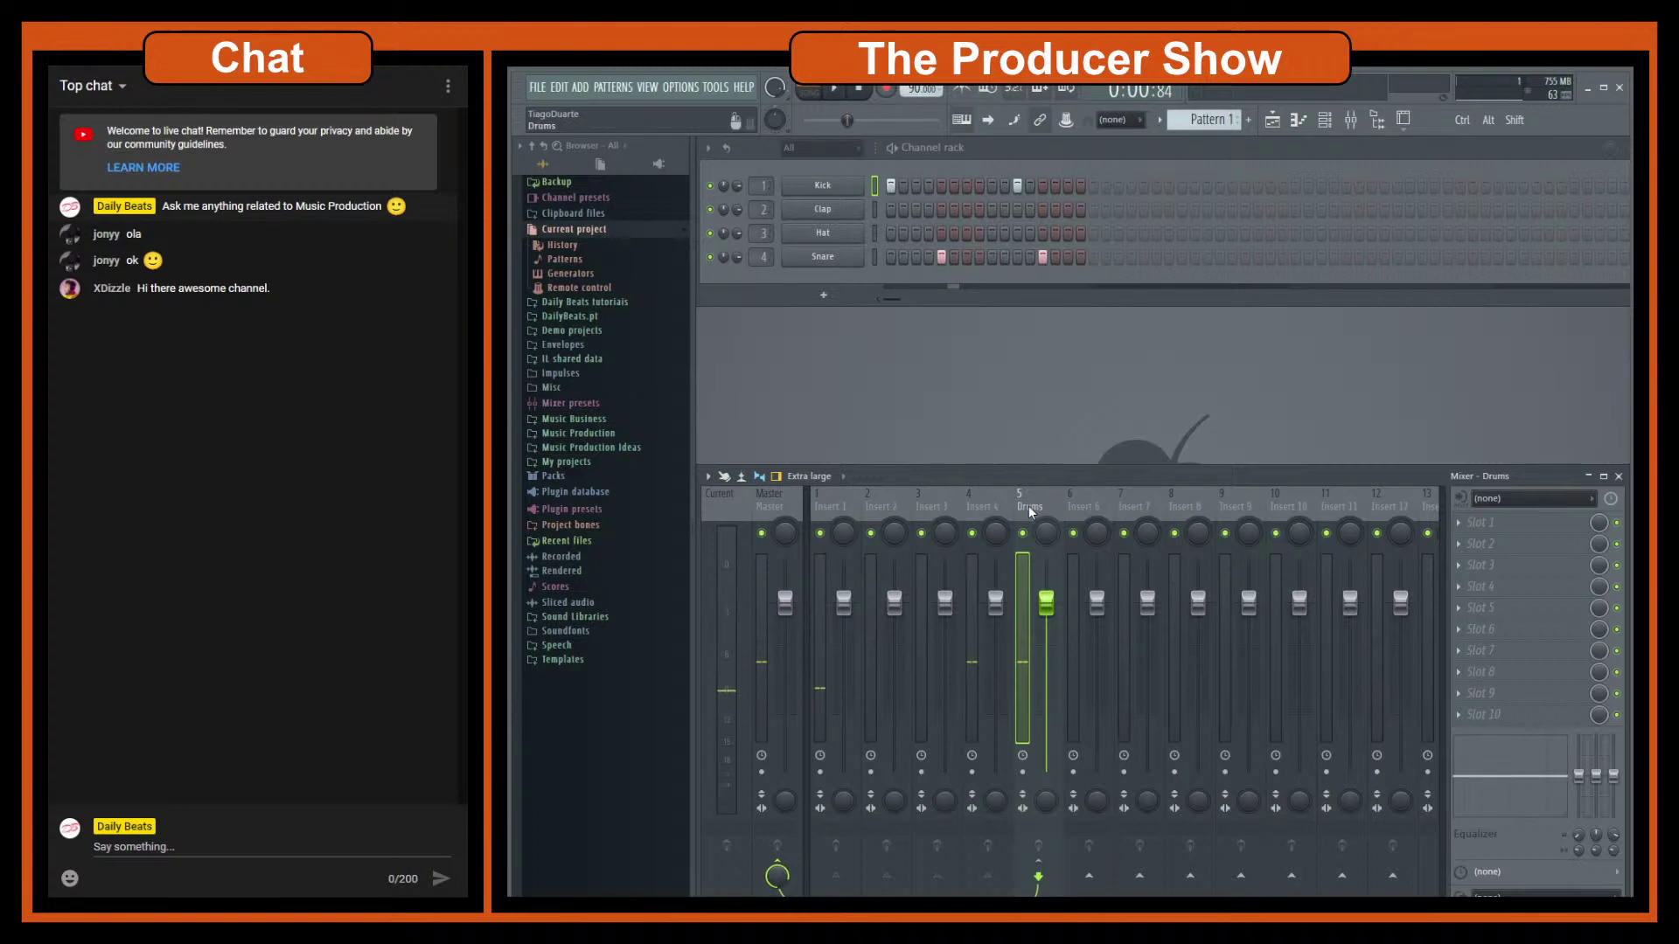
right_click(1089, 876)
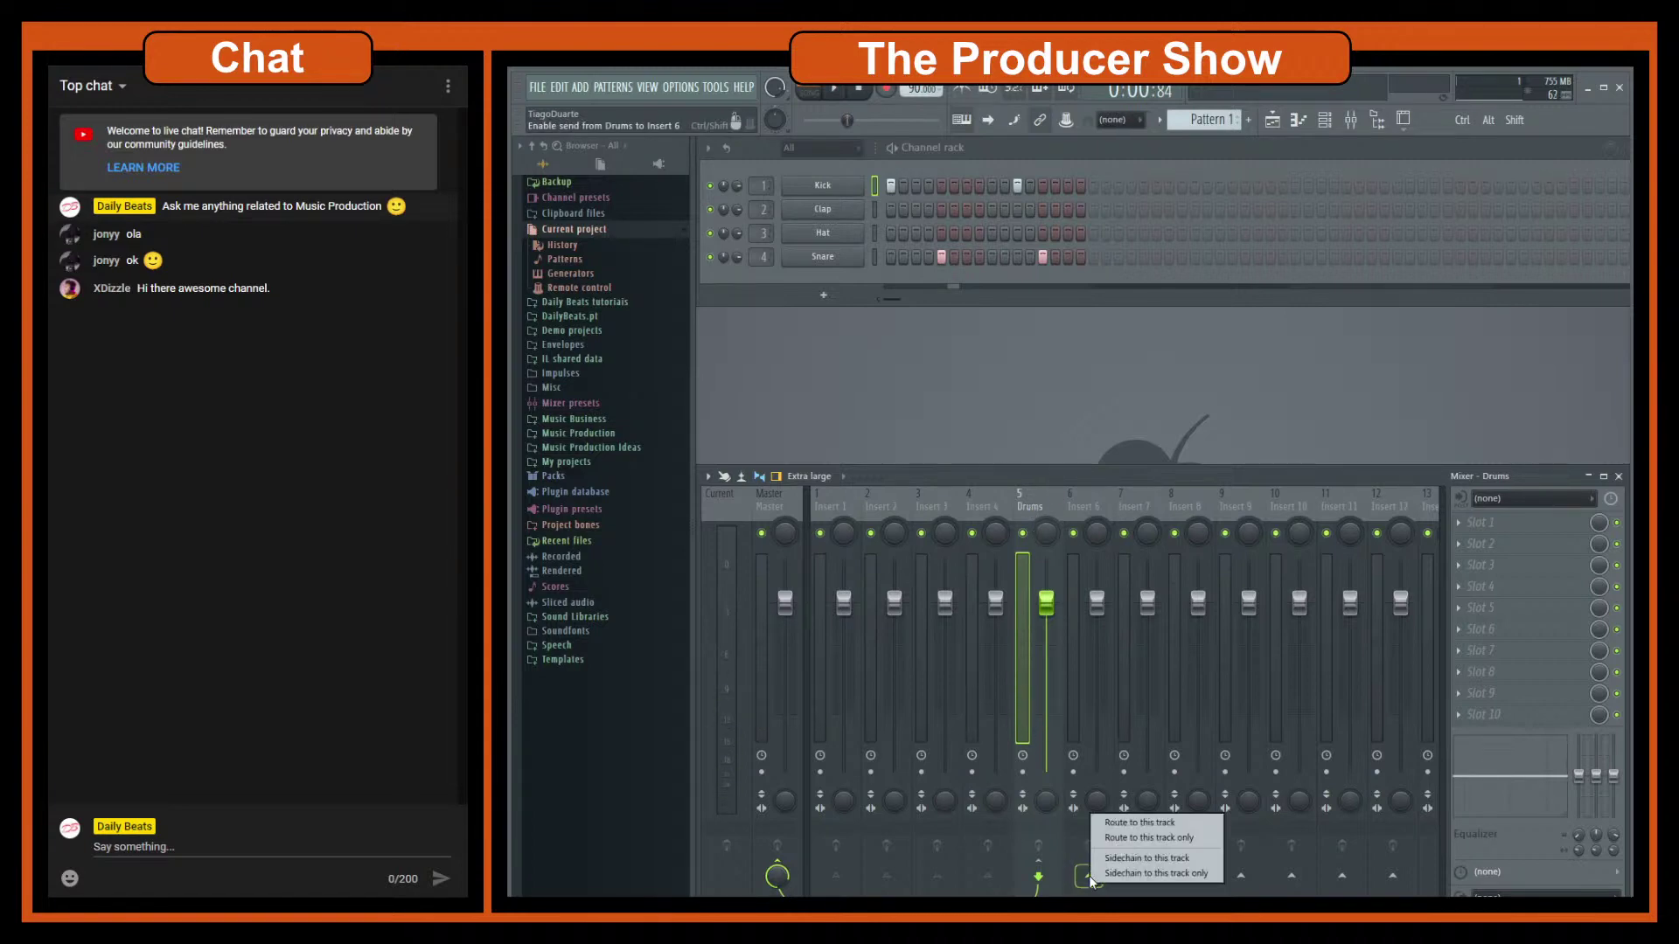
left_click(1166, 826)
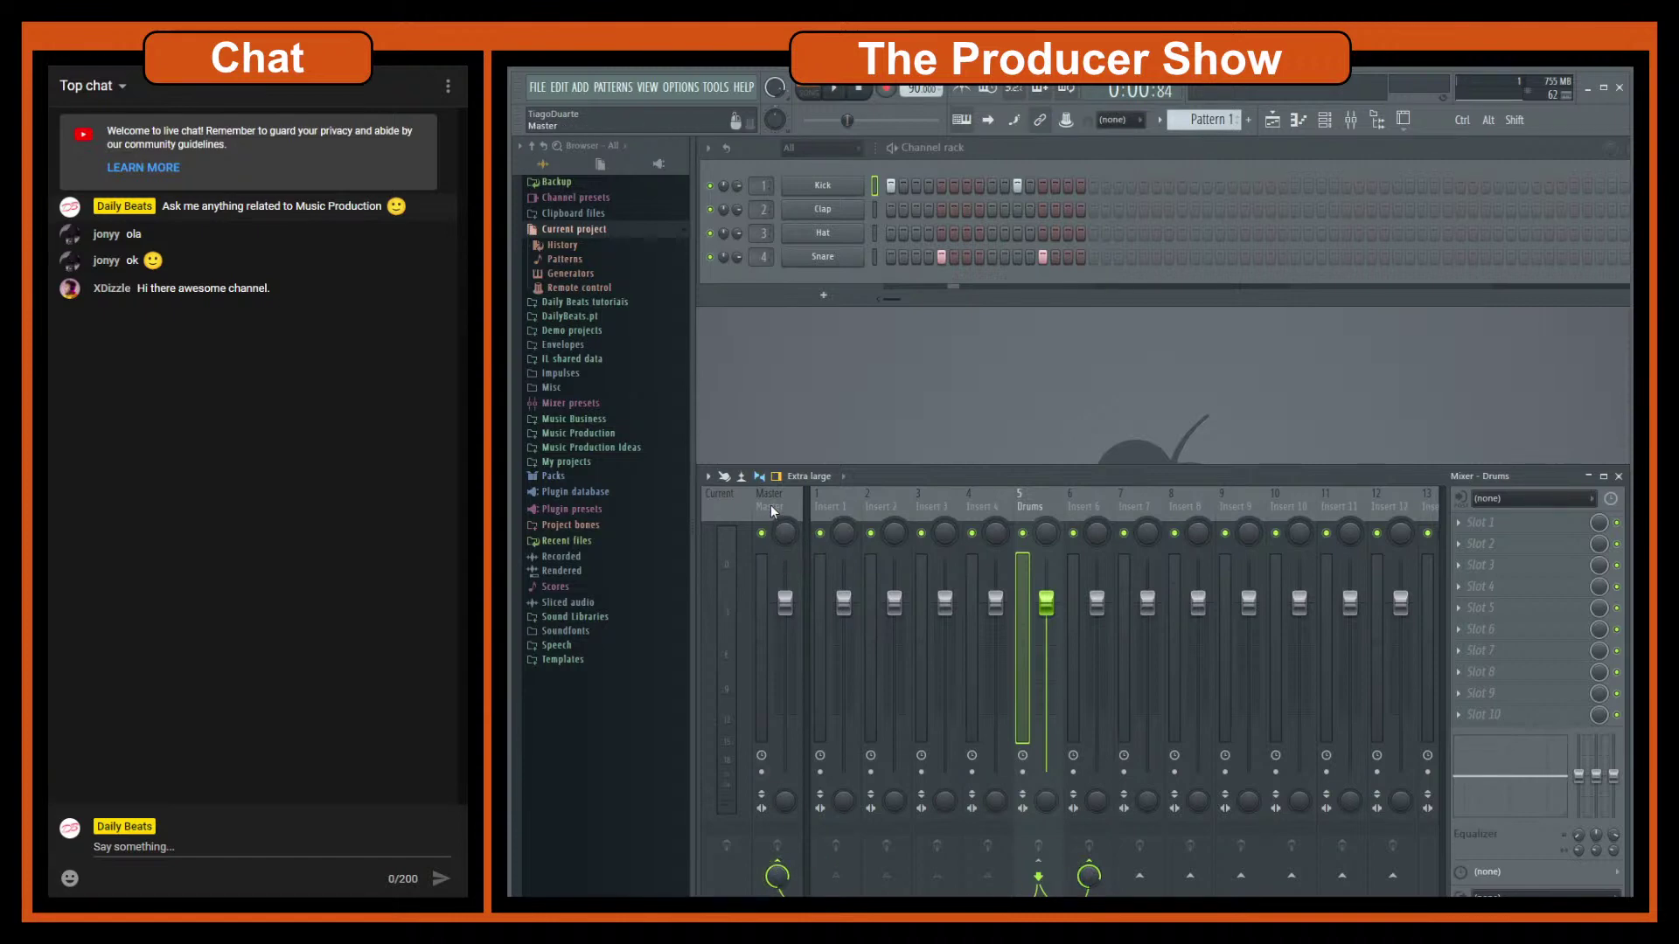
Step: Rename Insert 6 to 'Sidechain'
double_click(1087, 509)
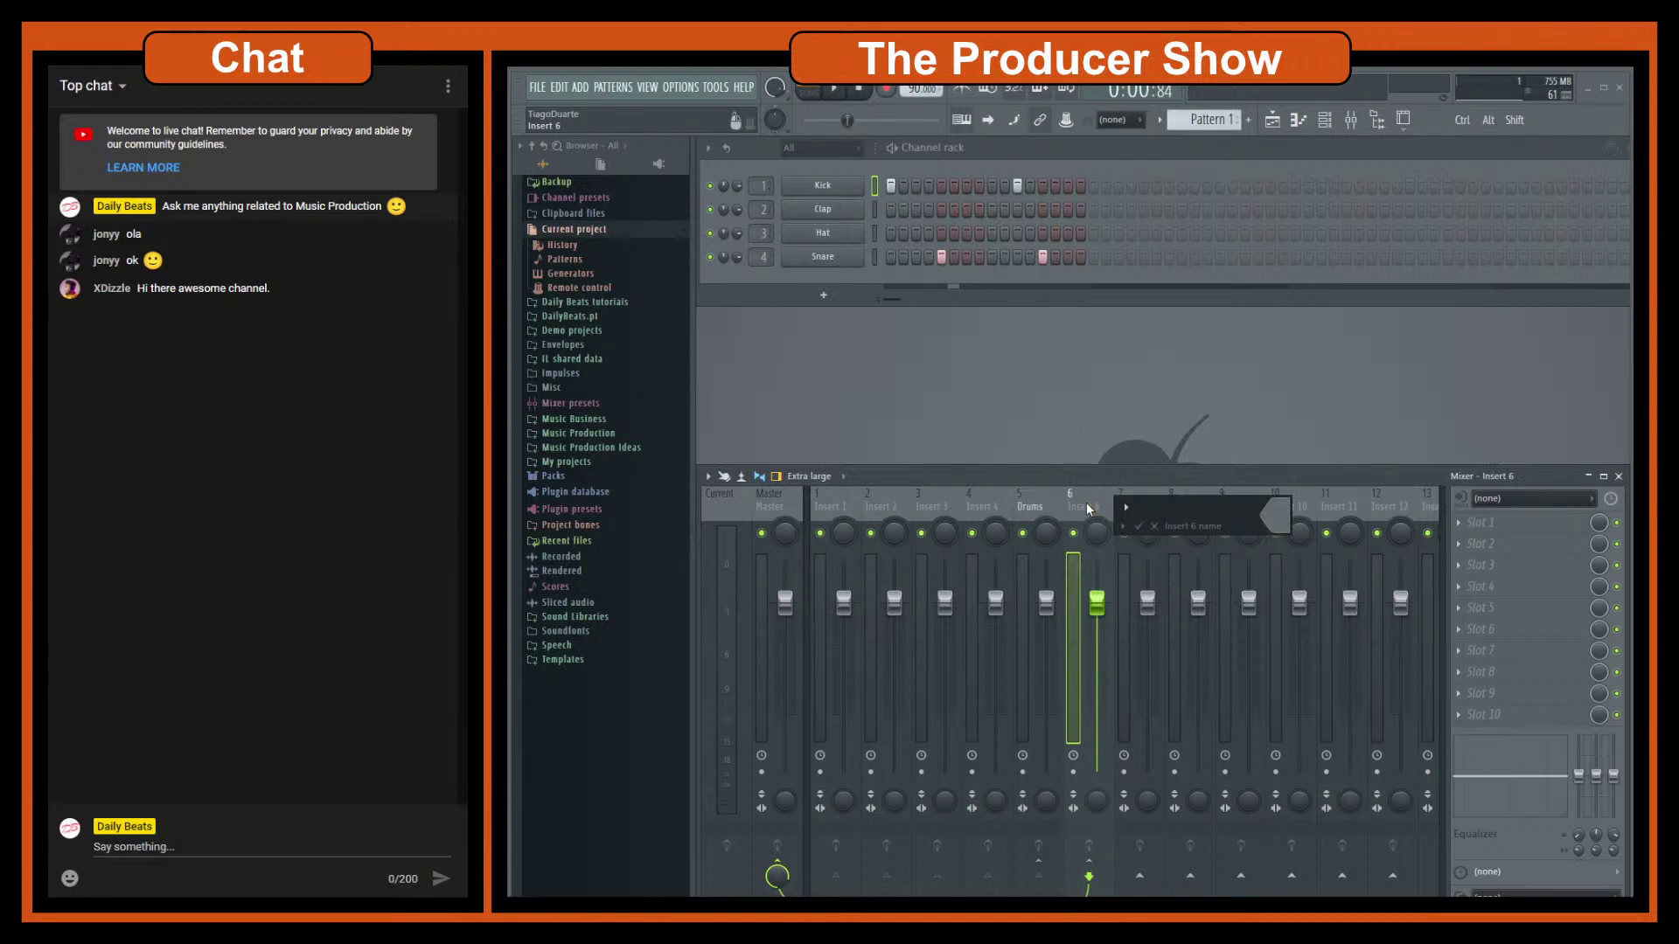
type("Sidechaia")
key("BackSpace")
key("BackSpace")
type("in")
key("Return")
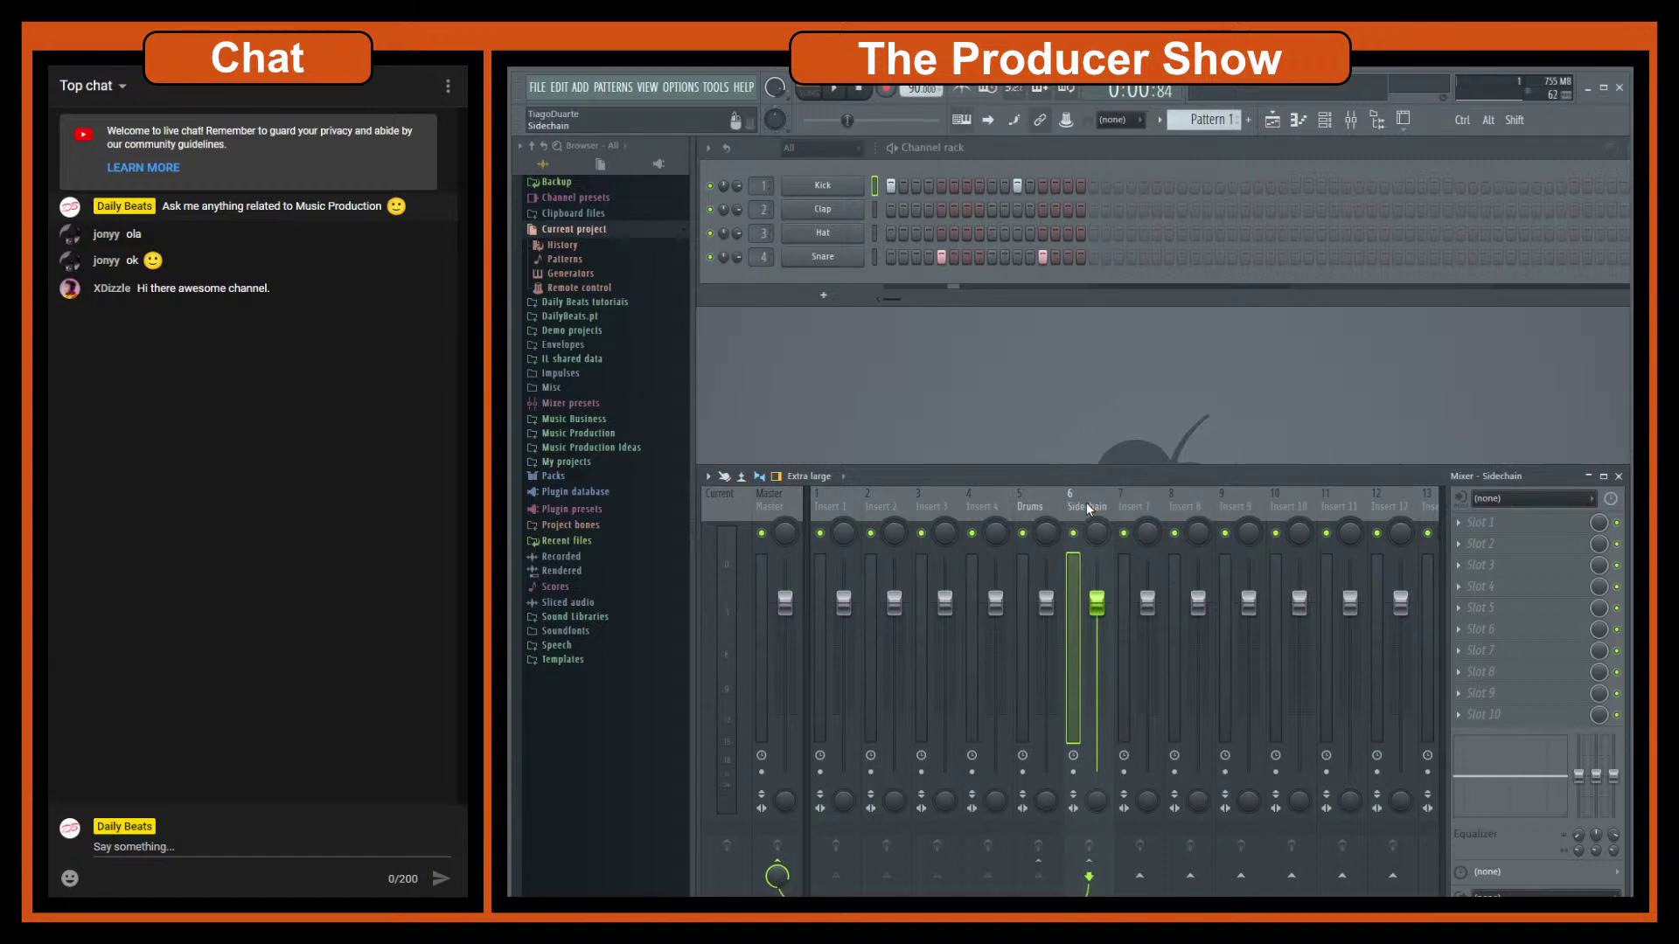
Step: Load Fruity Blood Overdrive into the Sidechain insert's first slot and turn up its pre-amp
left_click(1505, 530)
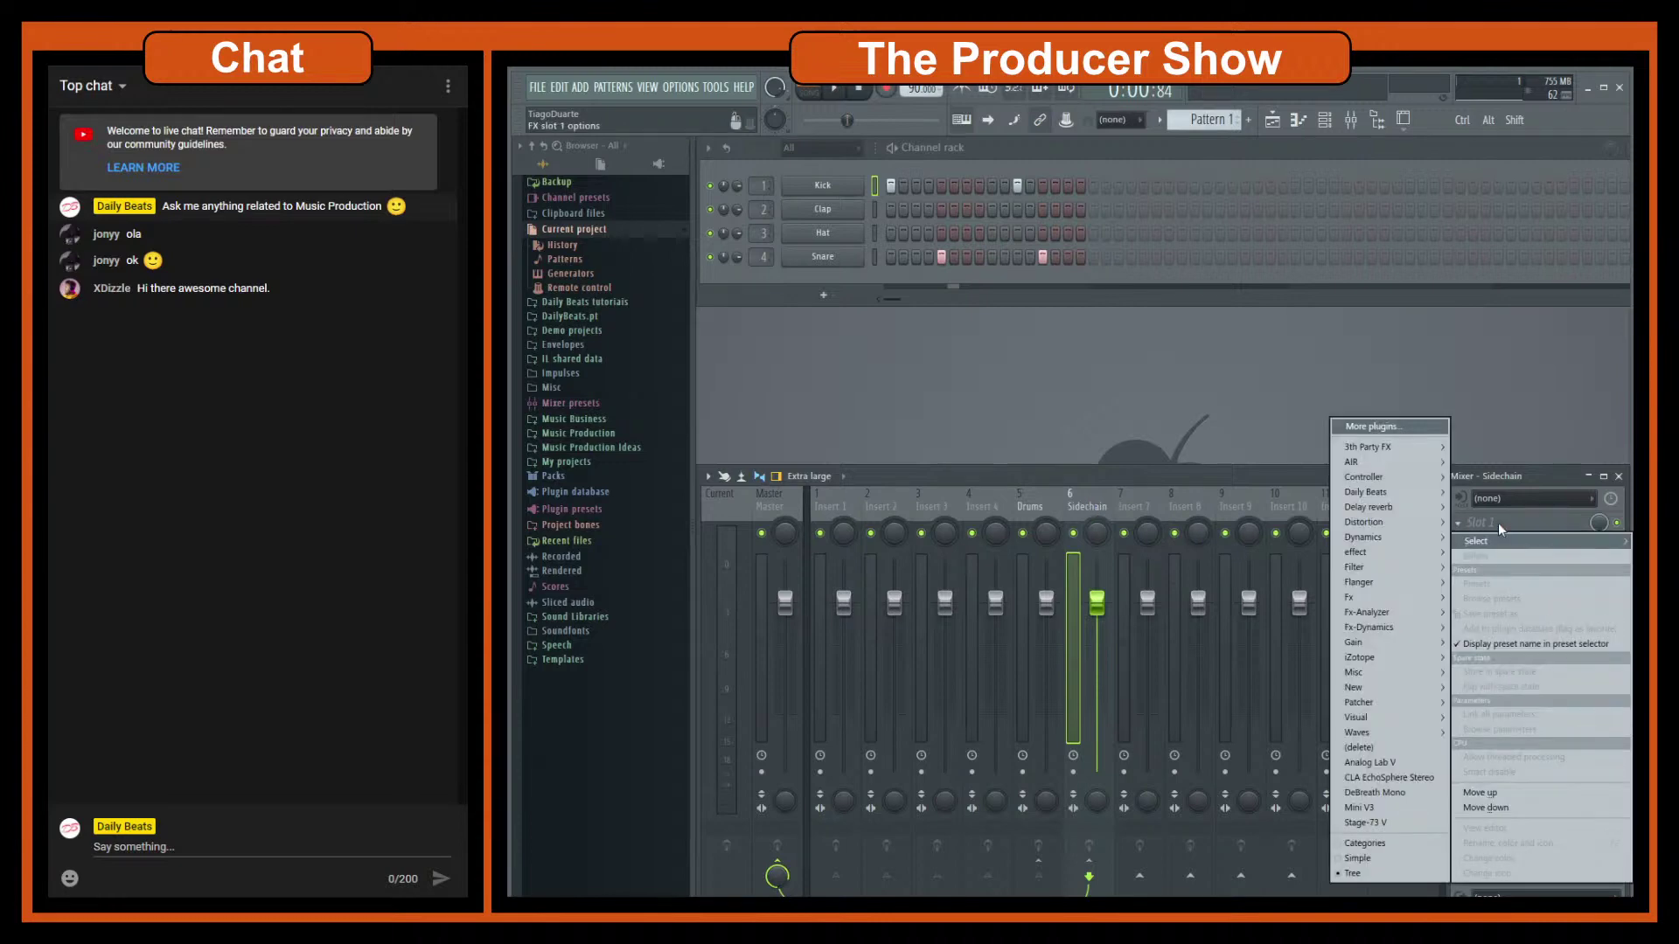
mouse_move(1376, 524)
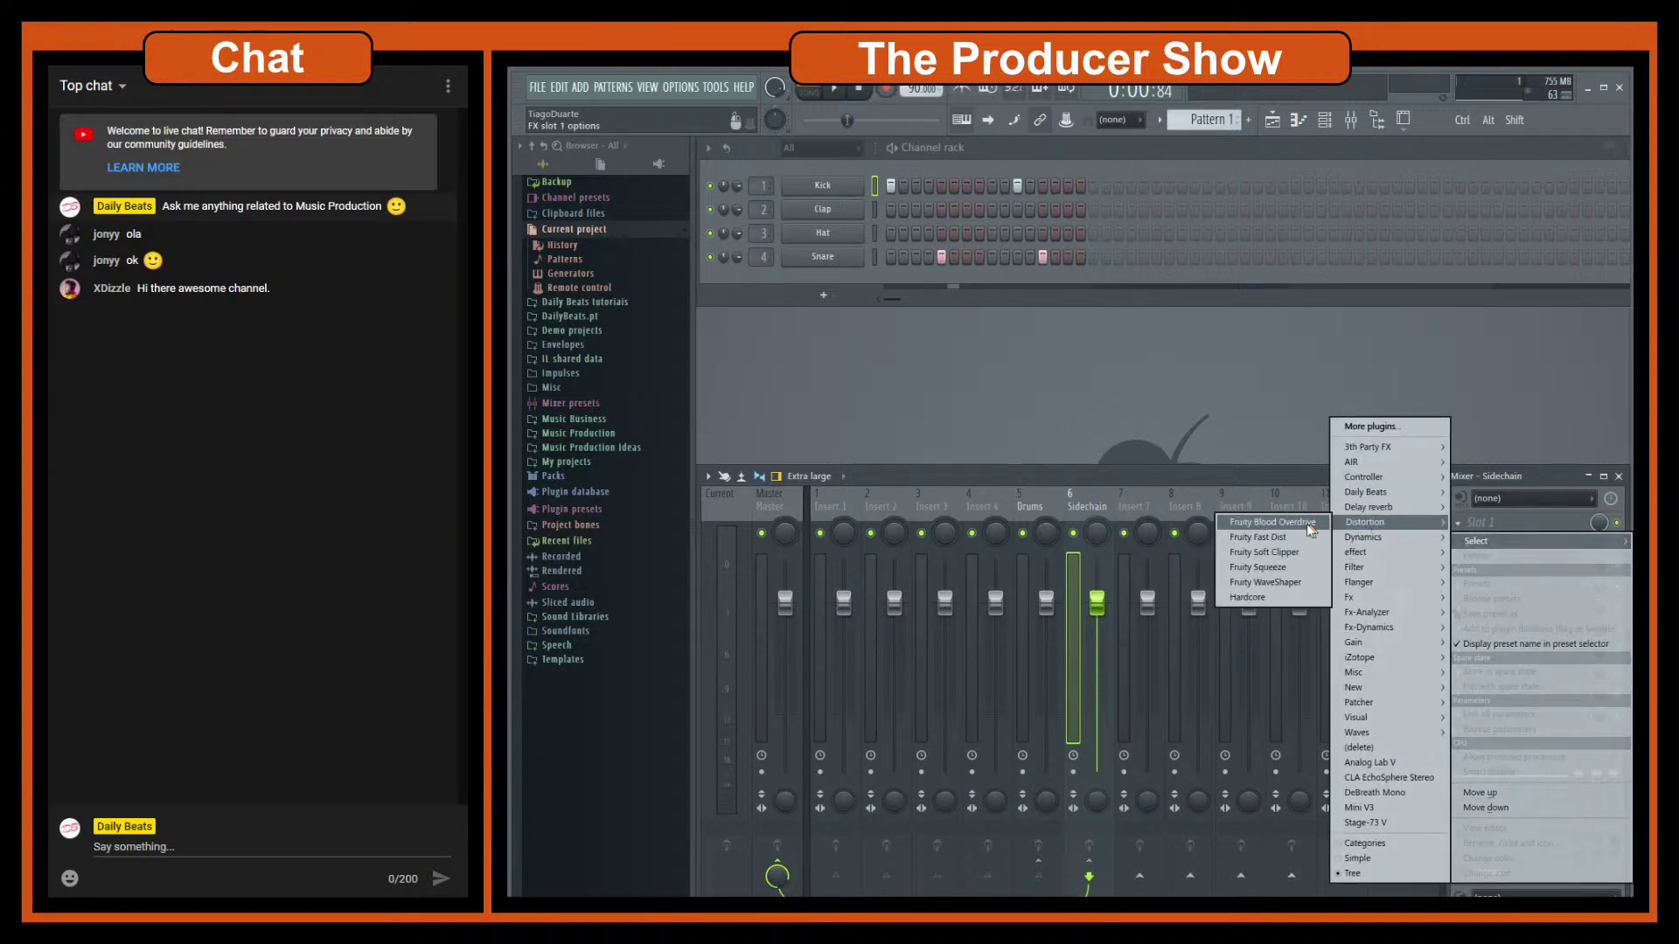
left_click(1273, 522)
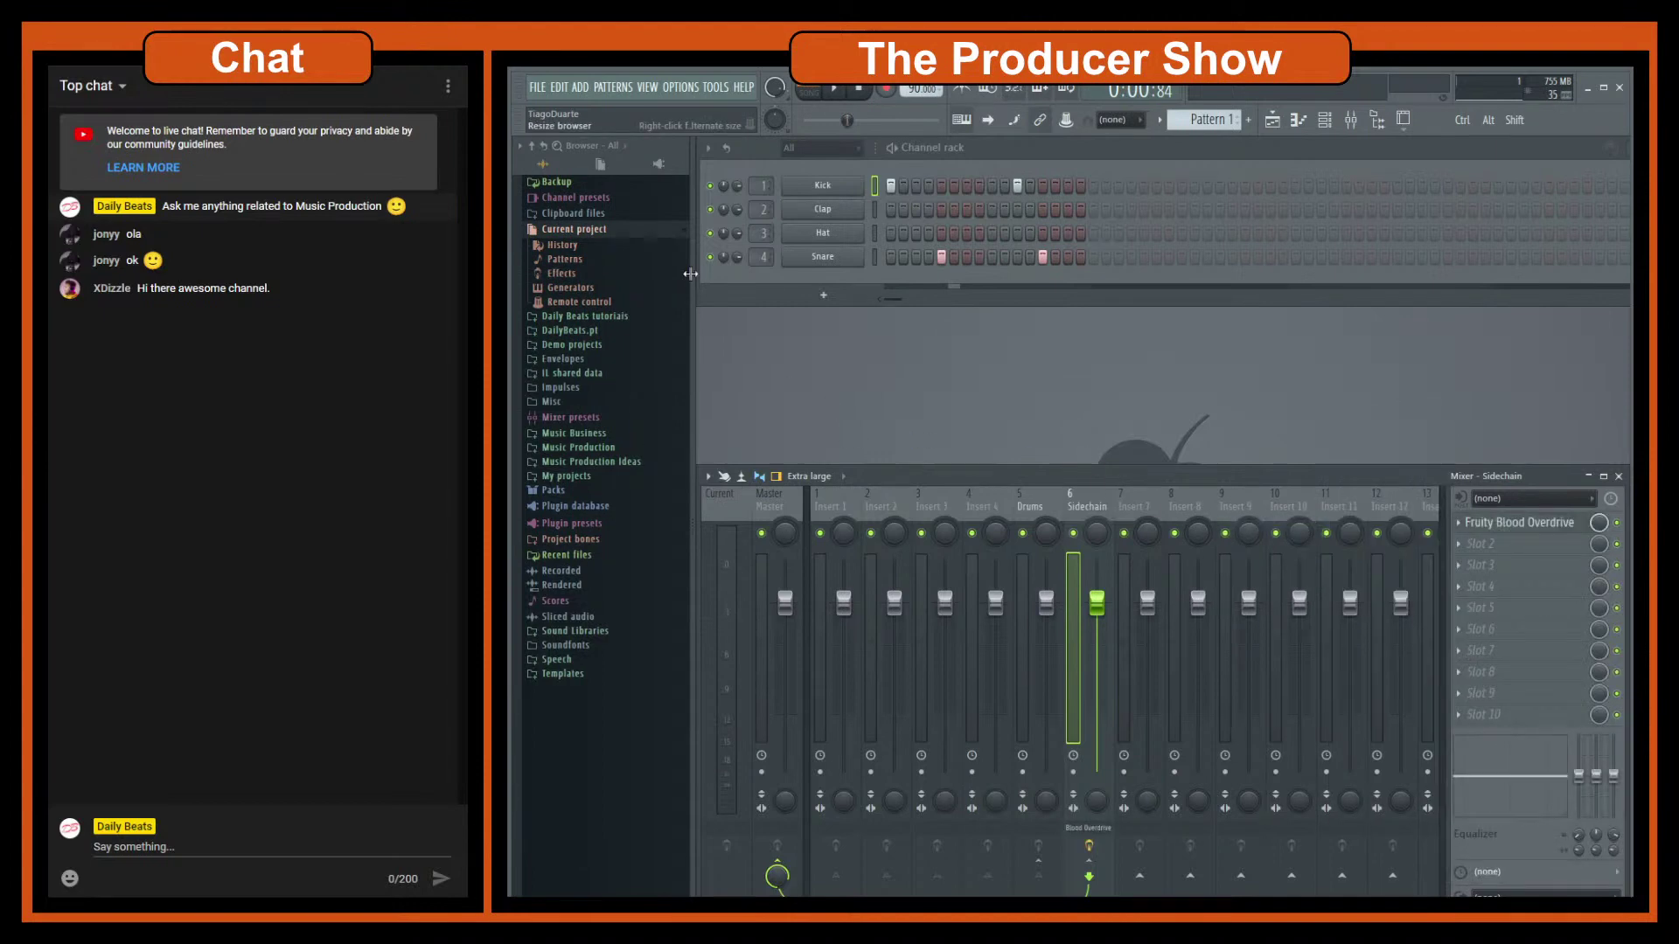
left_click(1506, 529)
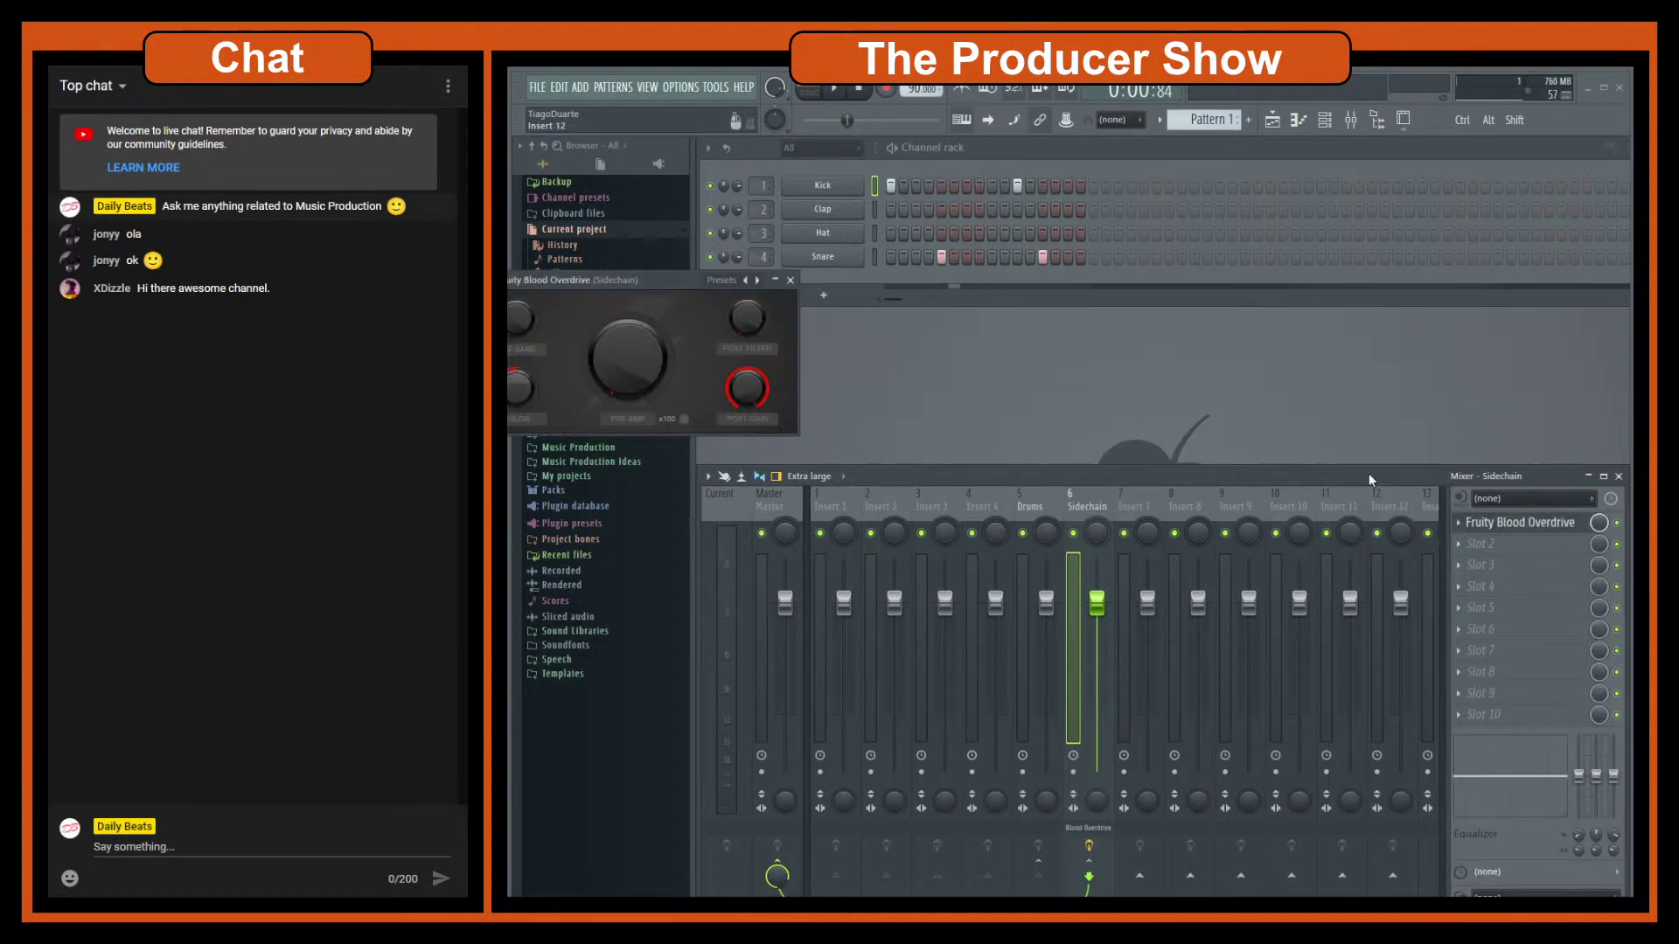
left_click_drag(667, 277, 1100, 317)
left_click_drag(1106, 397, 1106, 337)
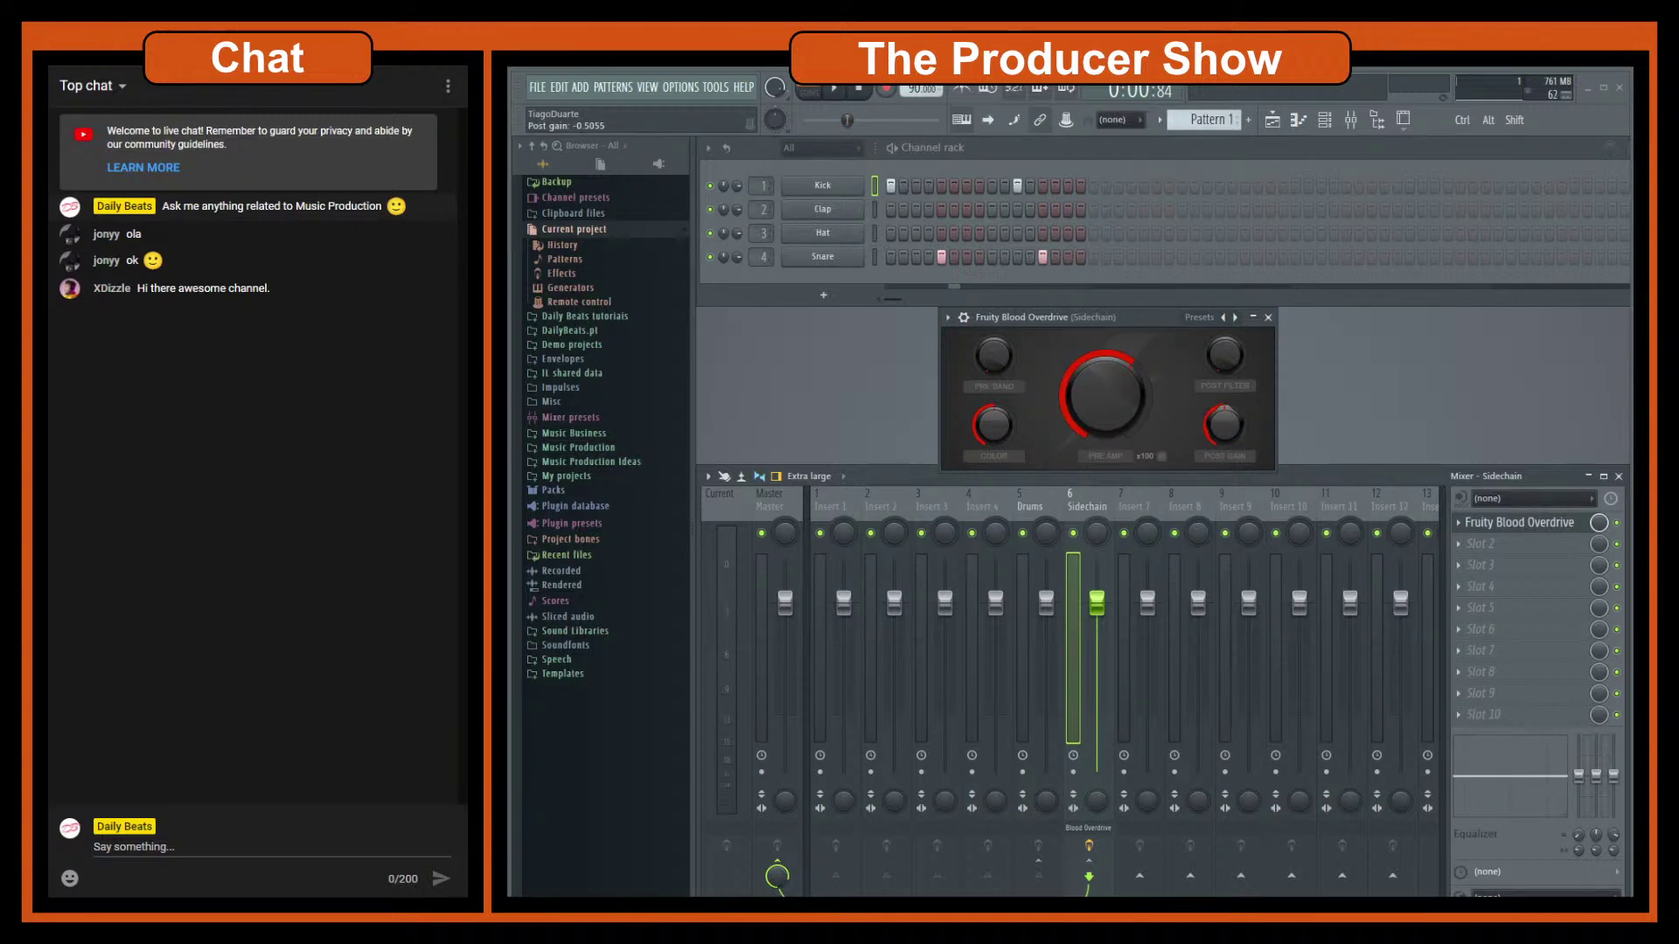
left_click(1254, 317)
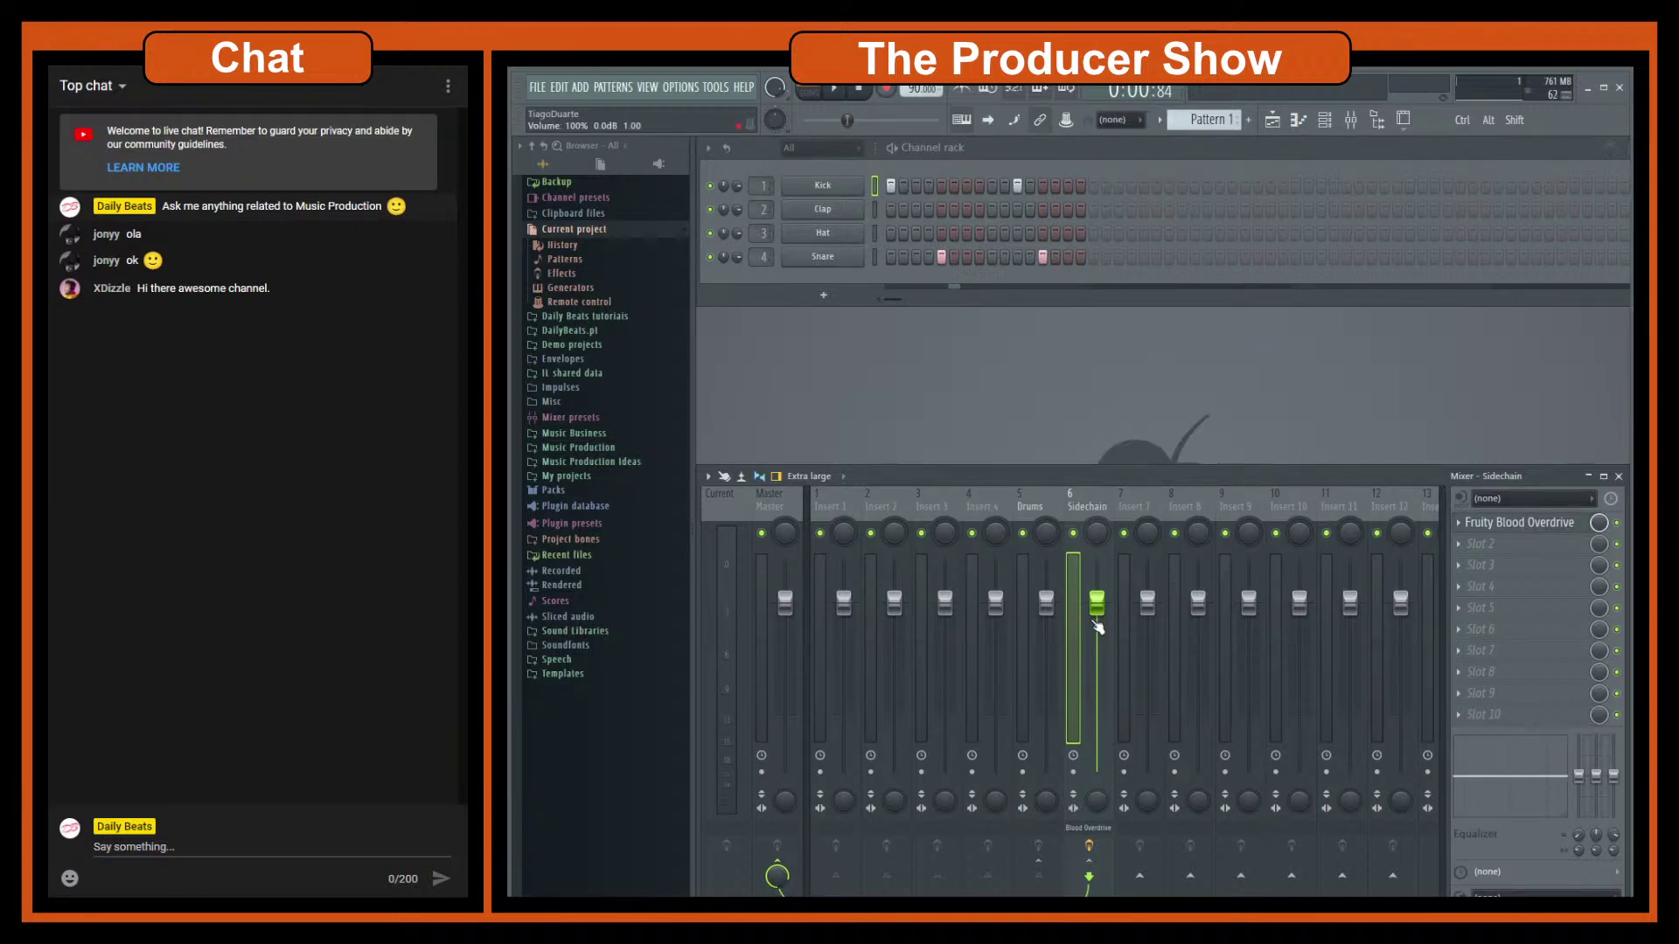
Step: With playback running, set the Sidechain fader to about 54% and slightly lower the overdrive's post gain
left_click_drag(1096, 603, 1097, 765)
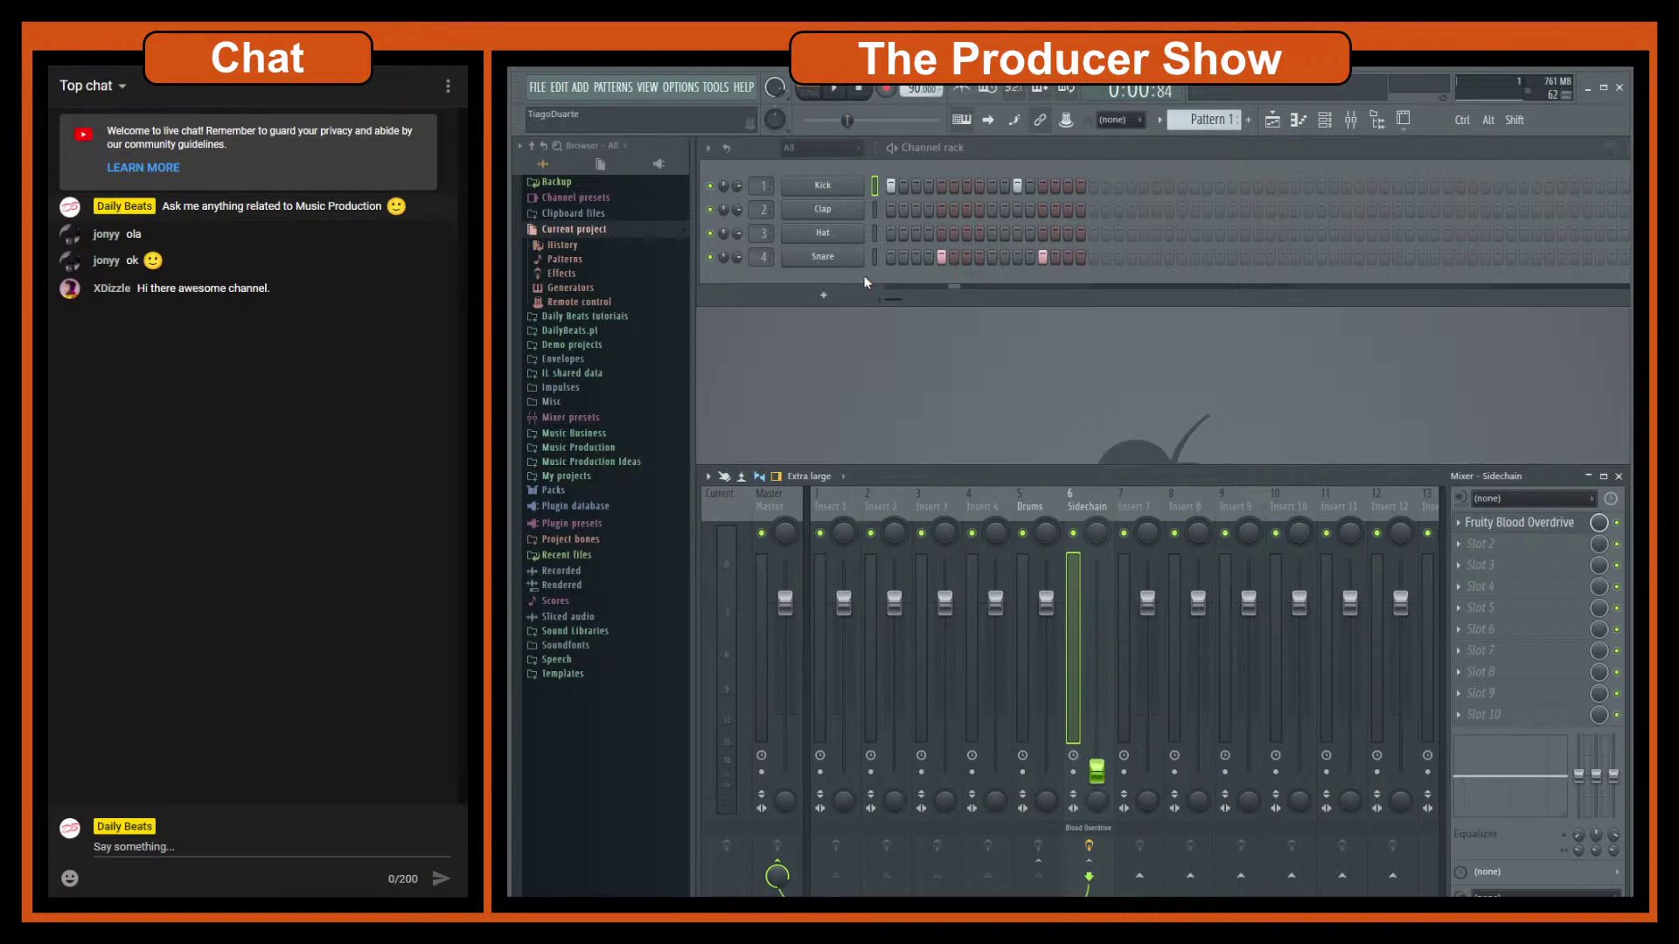
left_click(835, 91)
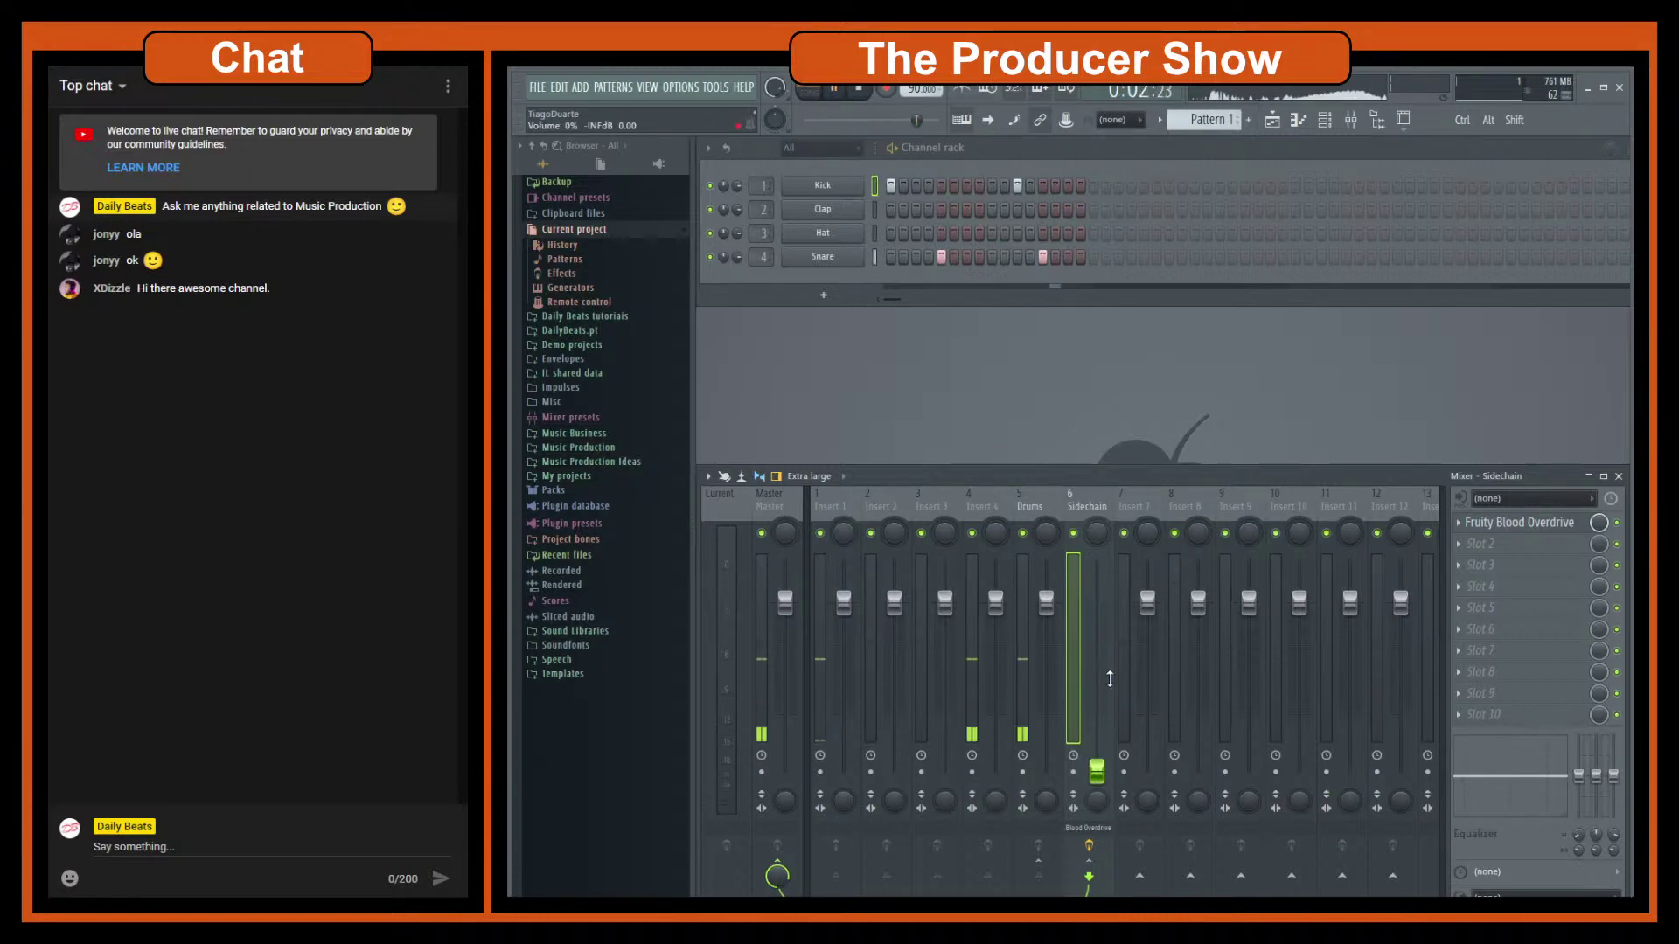
left_click_drag(1097, 771, 1097, 593)
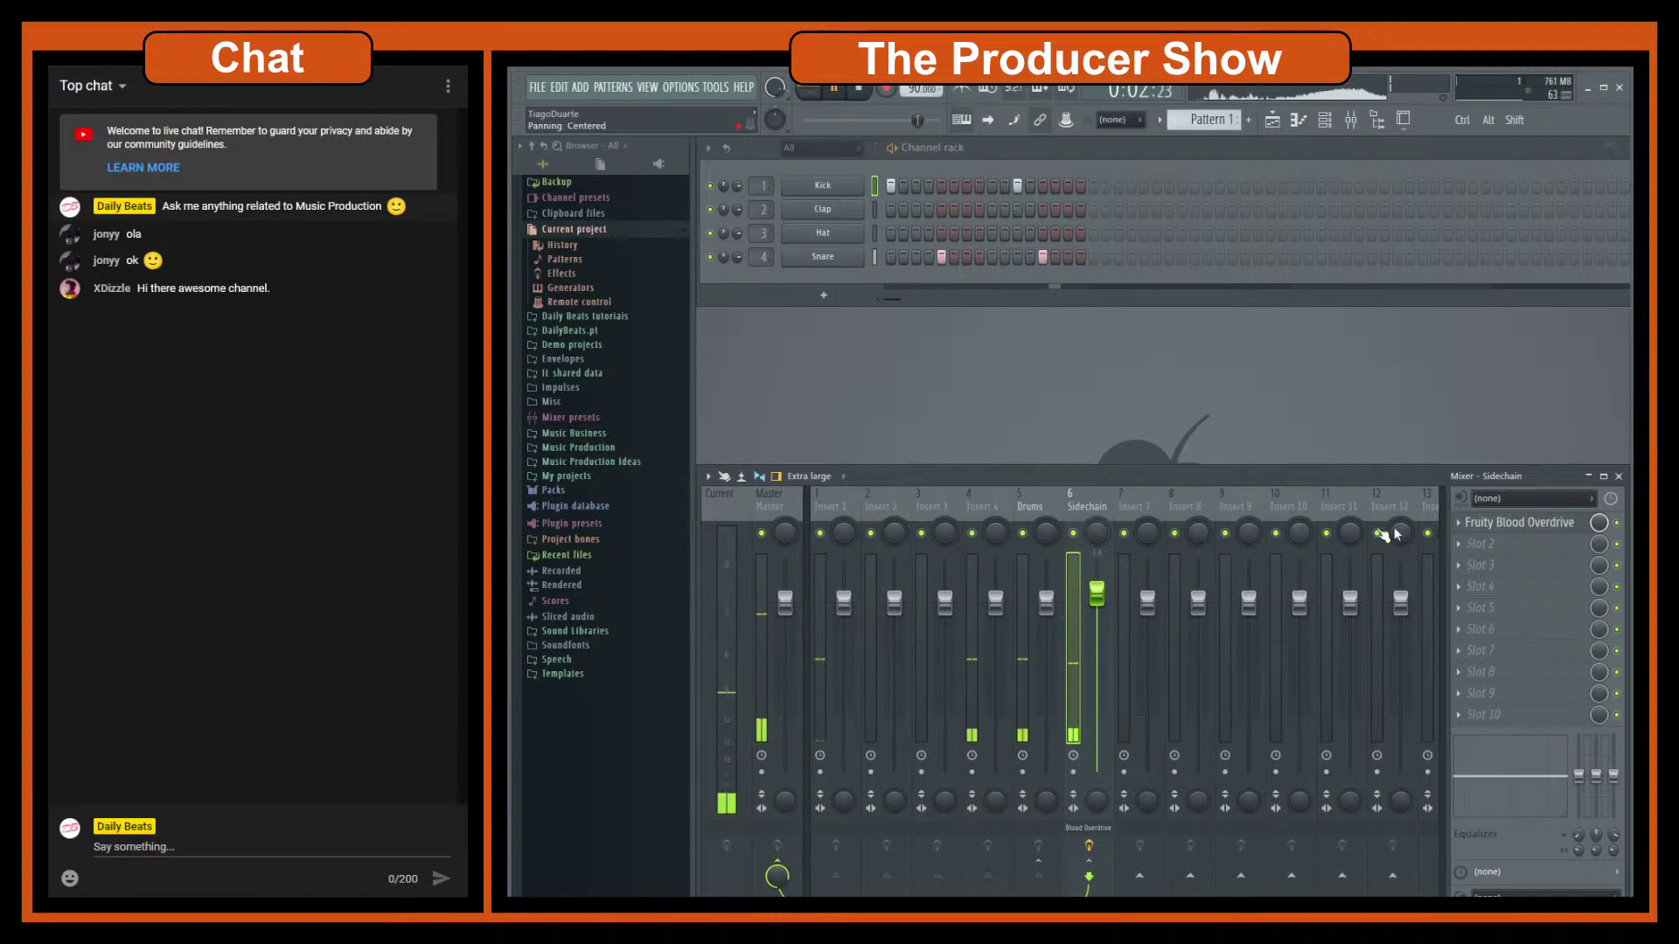
left_click(1546, 536)
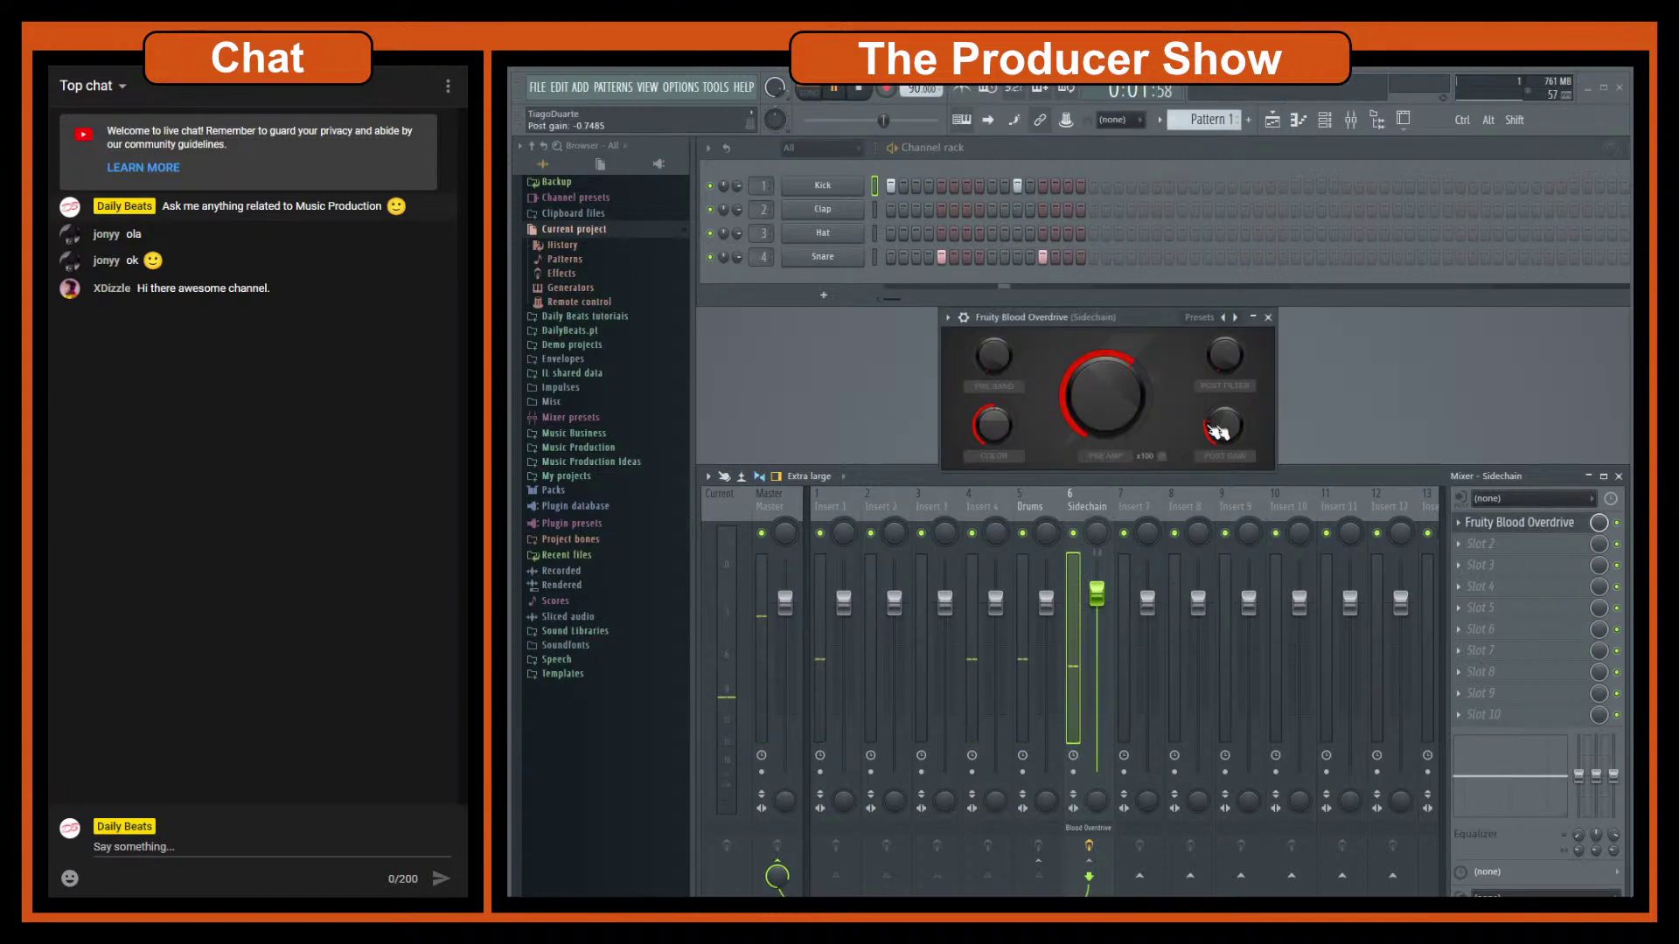
left_click_drag(1226, 437, 1225, 448)
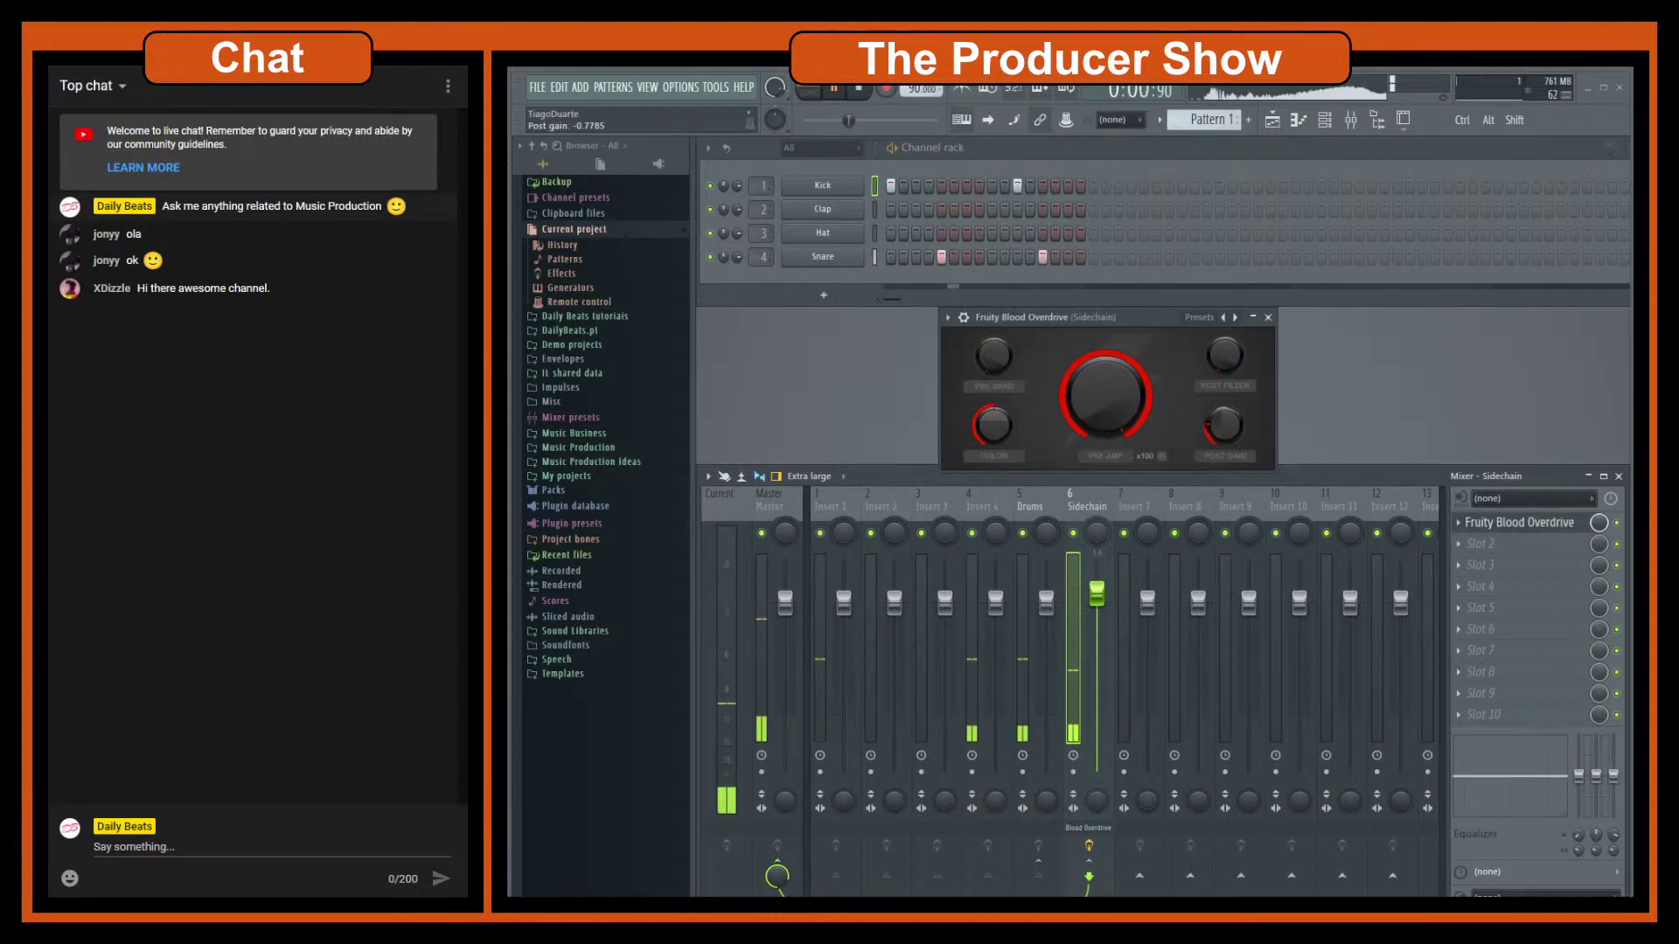
left_click(1268, 317)
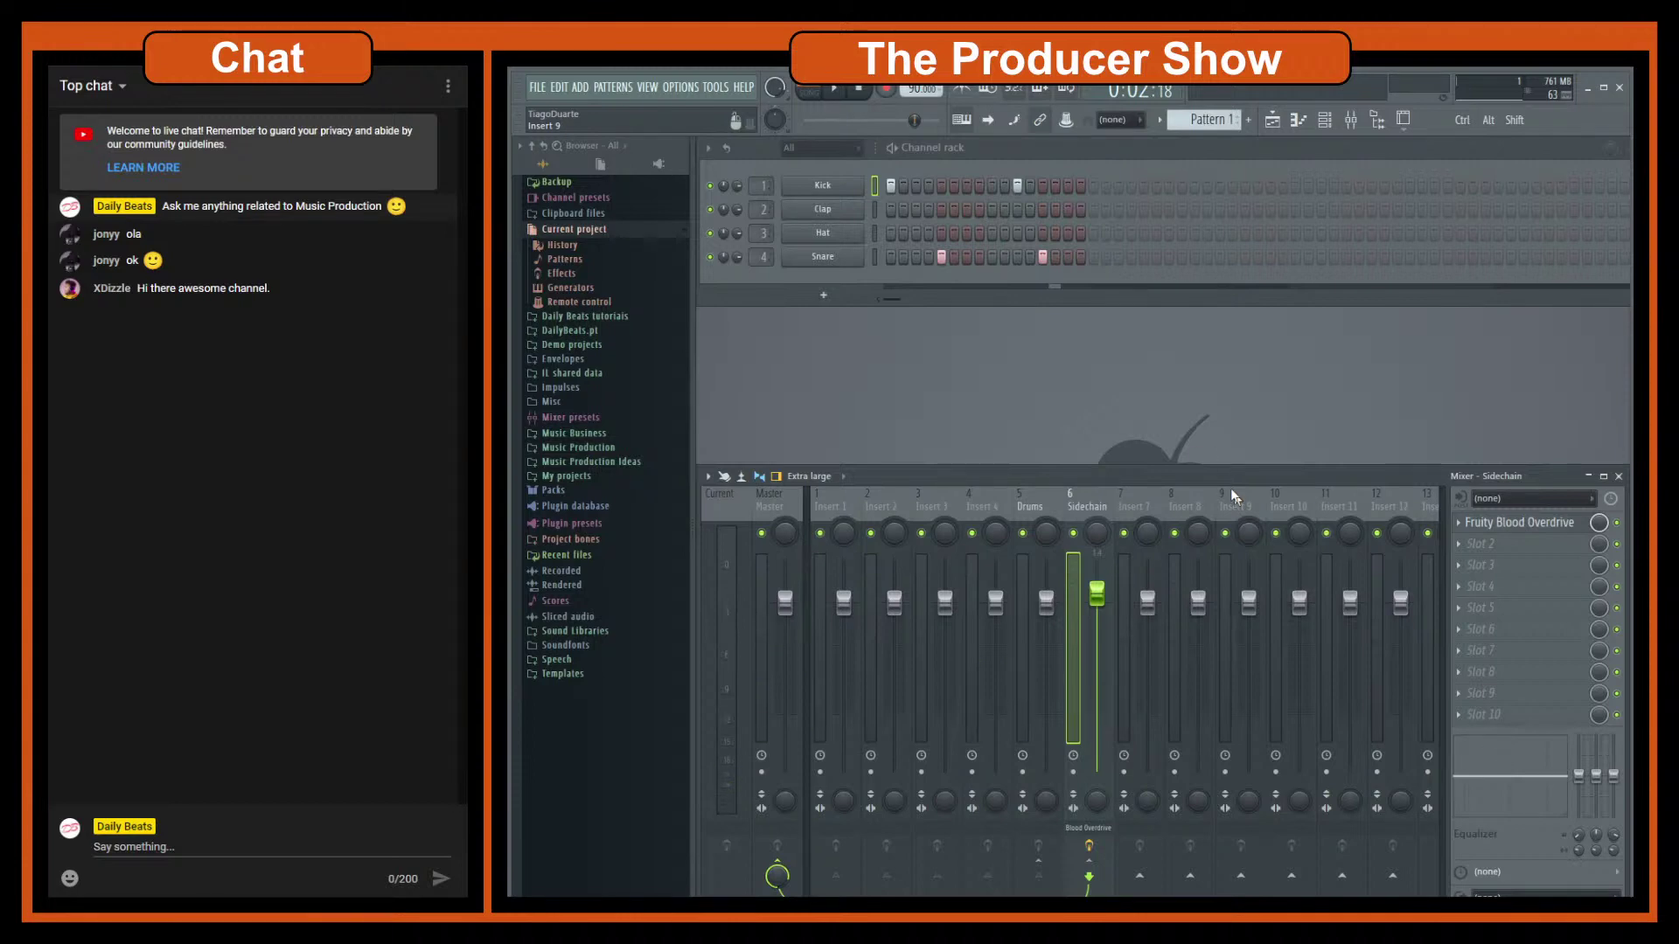
Step: Compare the Drums and Sidechain inserts, then lower the Sidechain volume to about 77% (-5.6 dB)
left_click(1030, 505)
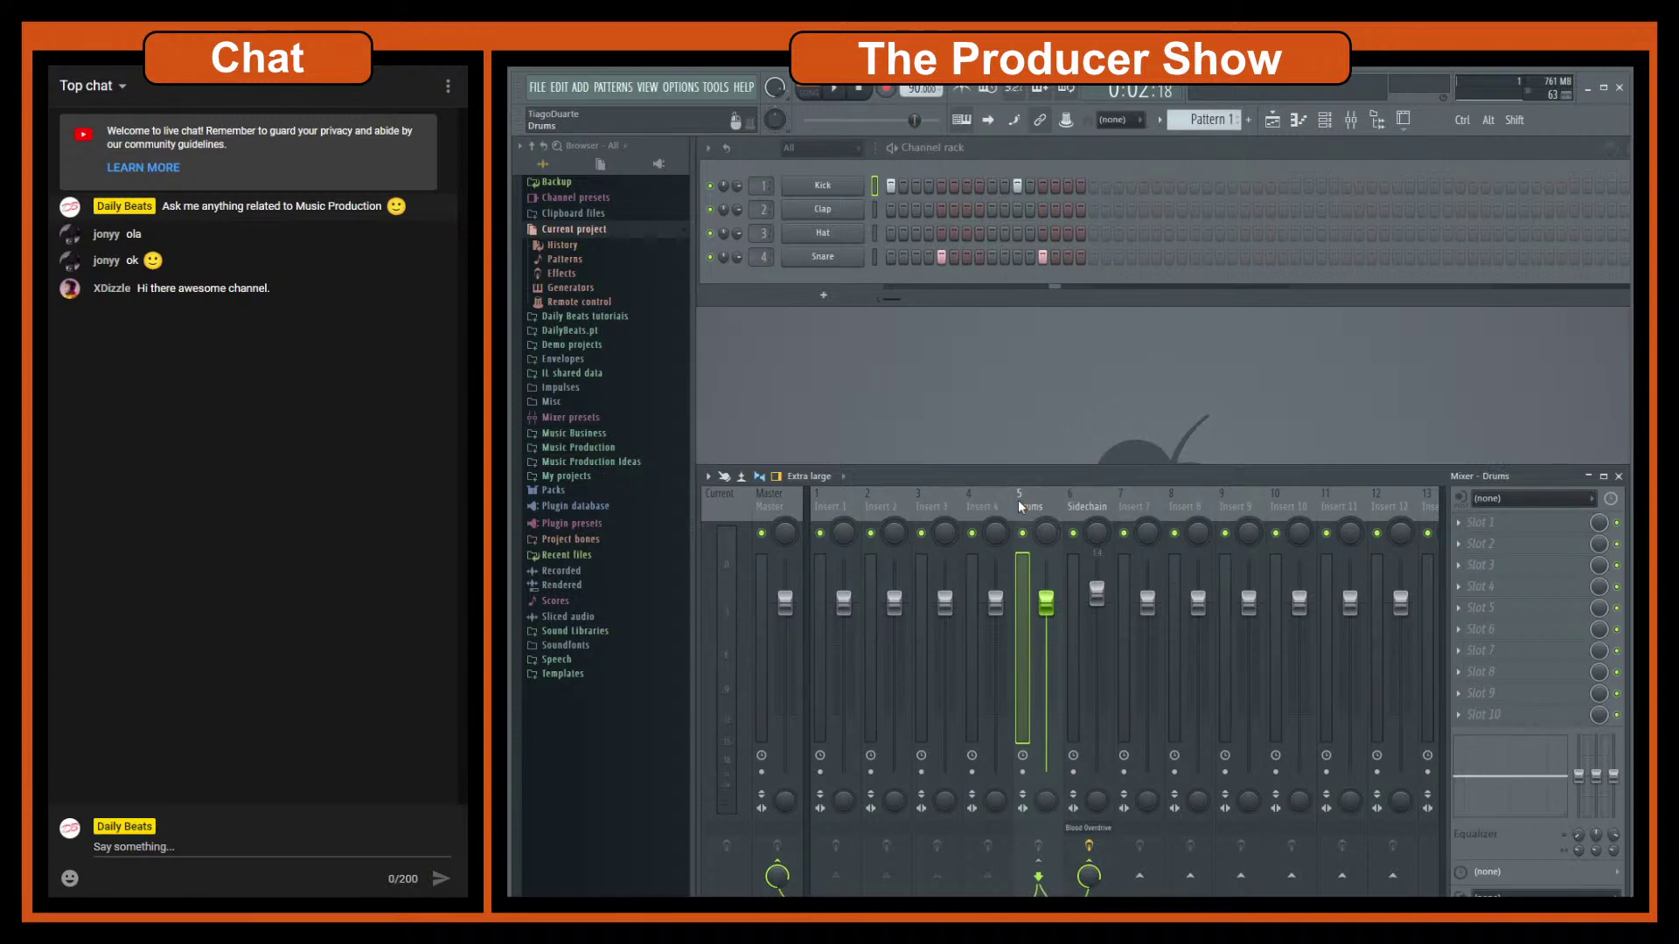
left_click(1085, 508)
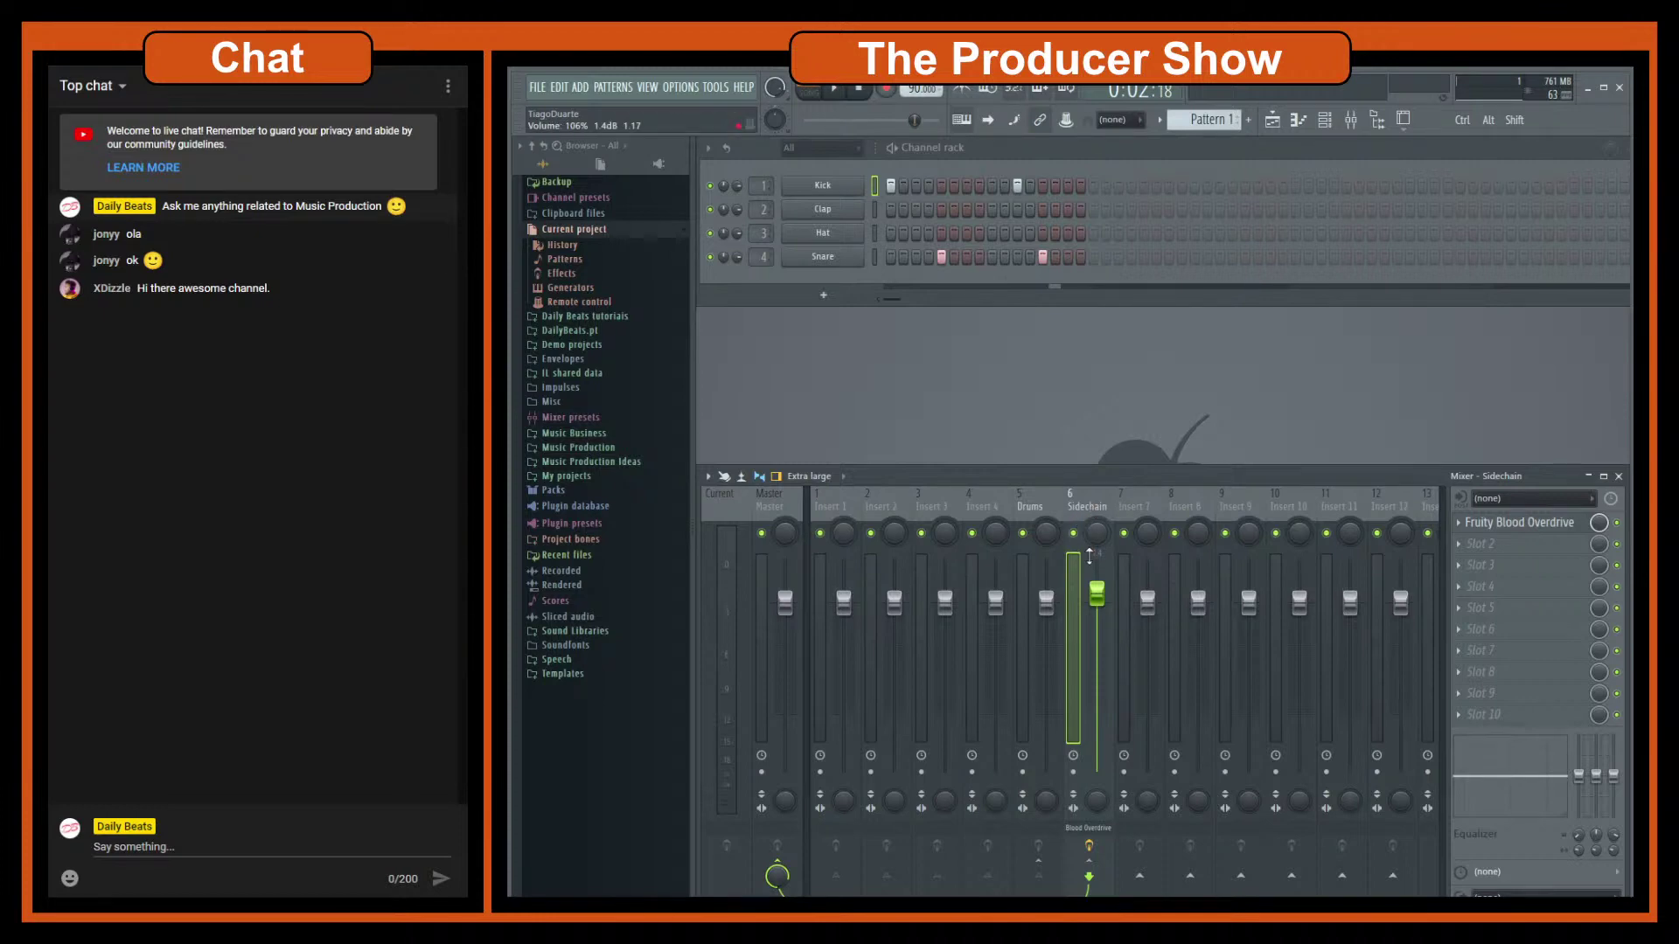
left_click(1030, 507)
left_click(1084, 506)
left_click(1030, 507)
left_click(1098, 507)
left_click(1034, 505)
left_click(1065, 512)
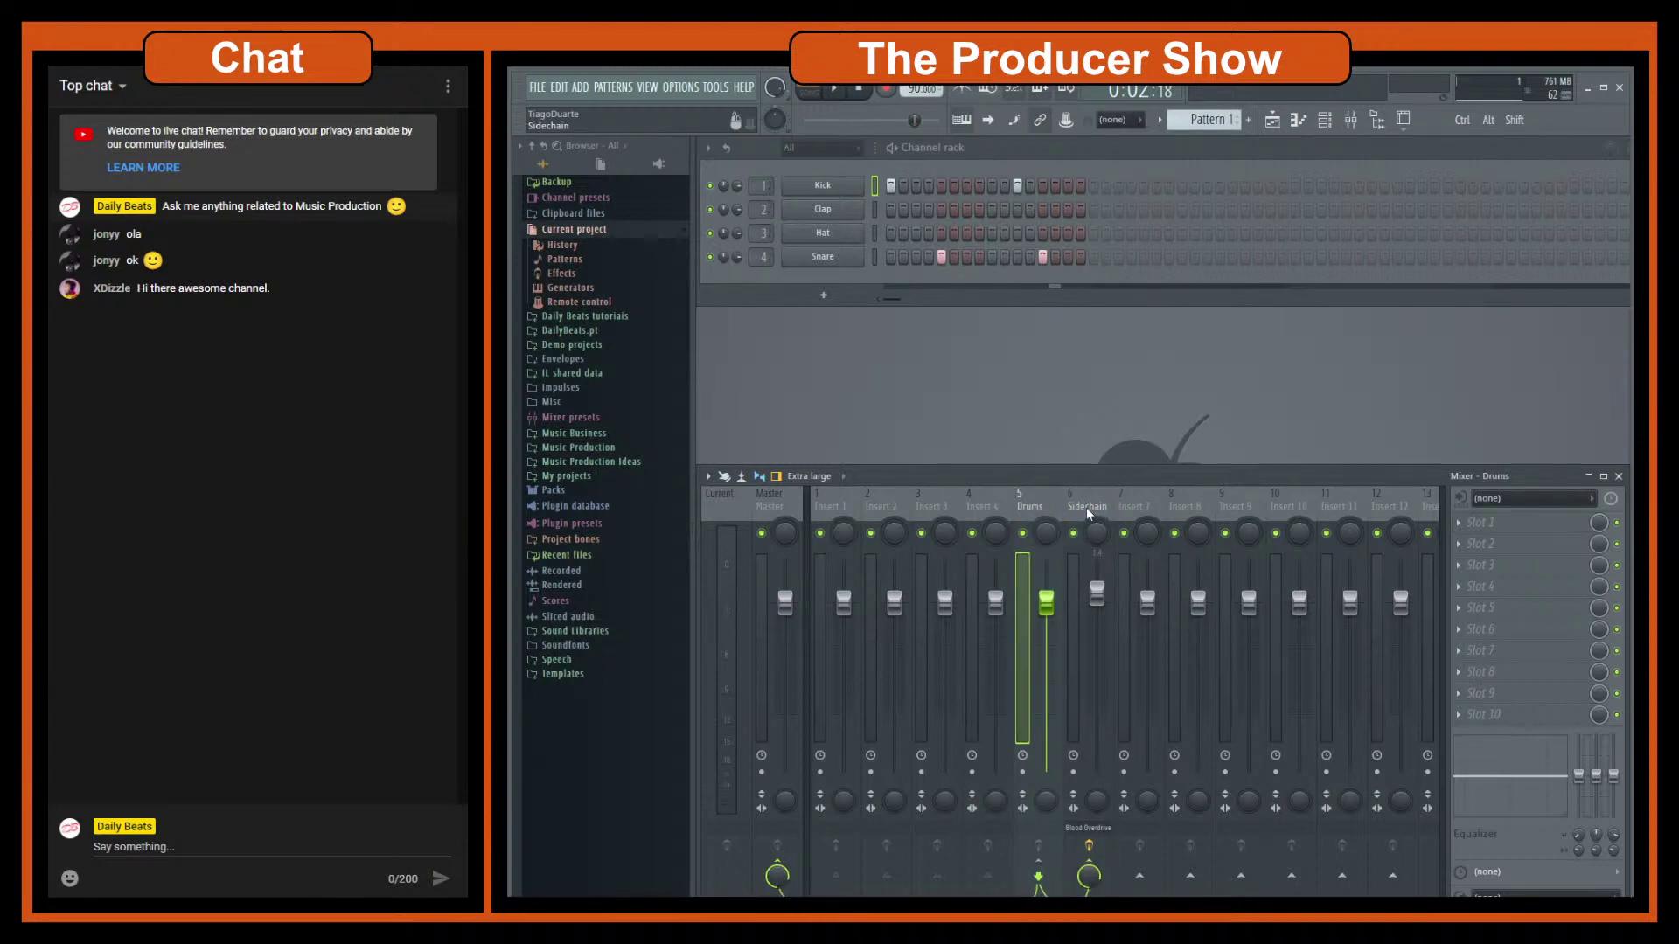
left_click_drag(1097, 594, 1097, 654)
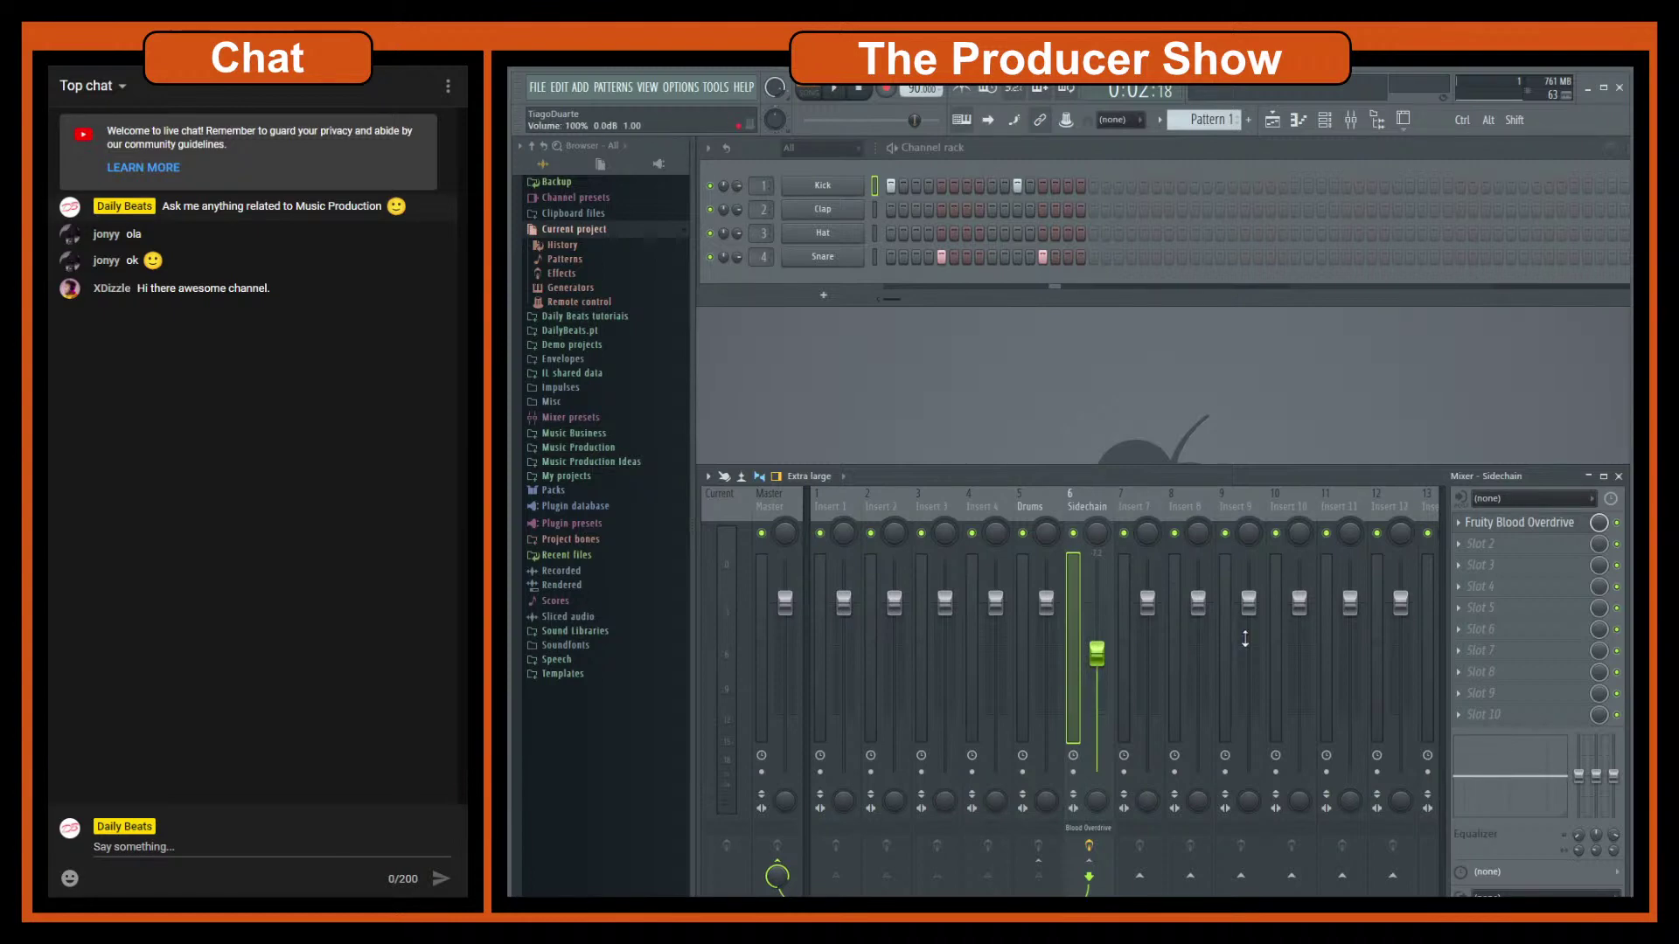
Step: Mute the Sidechain insert and load Patcher into the Drums insert's first effect slot
left_click(1073, 533)
left_click(1042, 506)
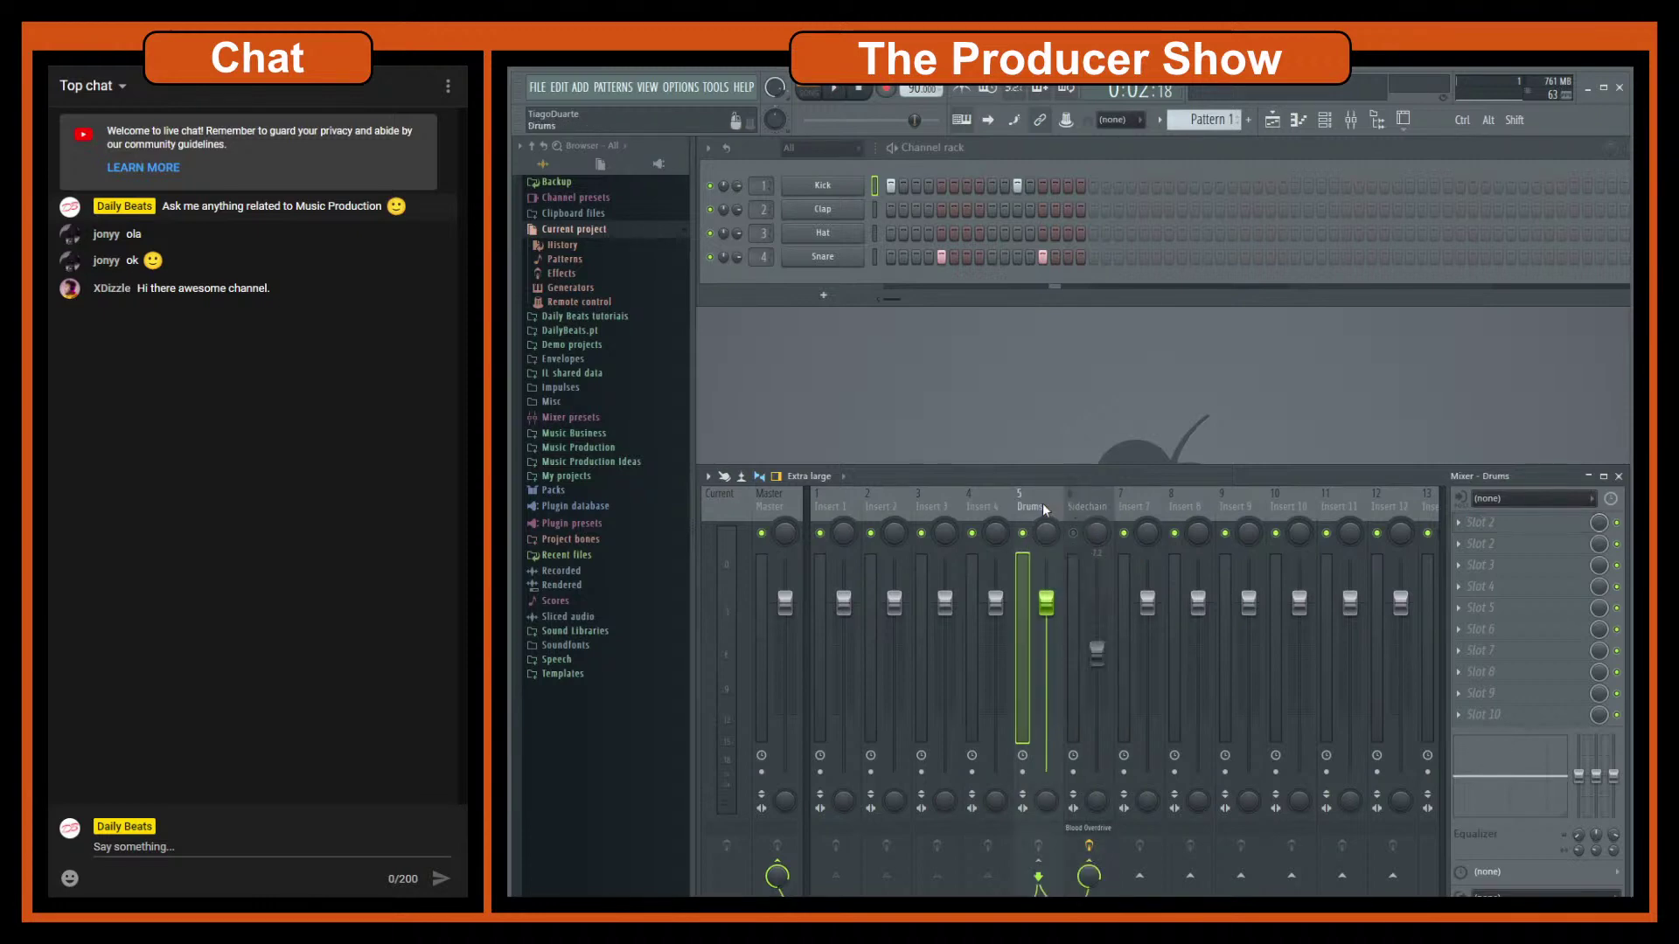
left_click(1508, 525)
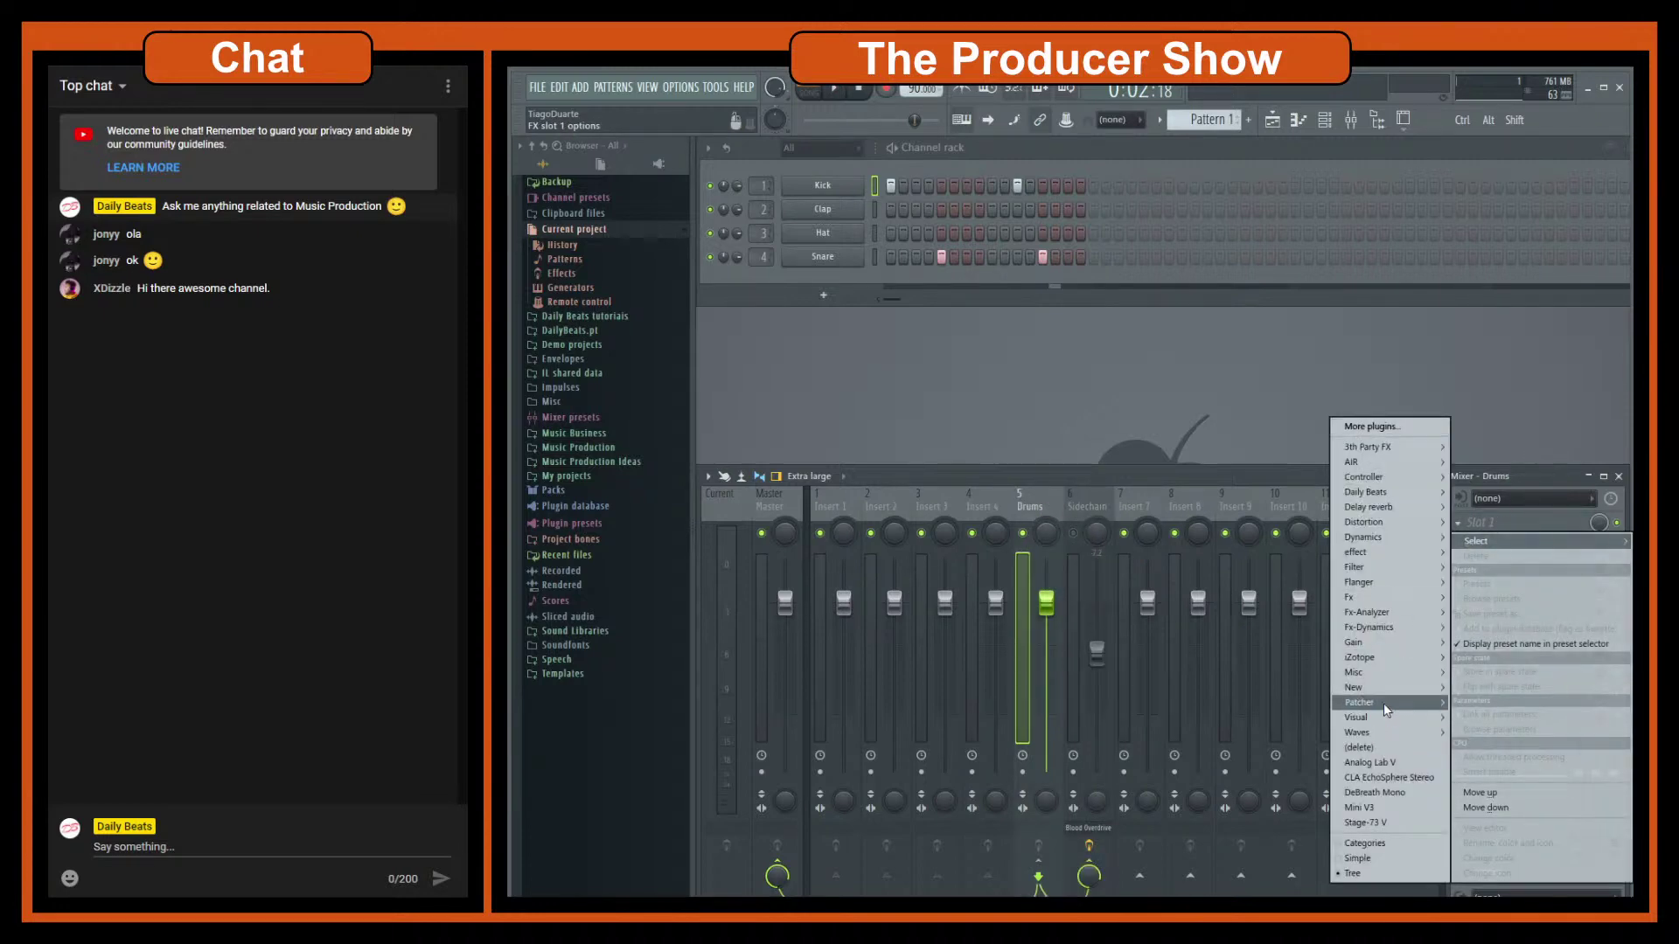
mouse_move(1389, 701)
left_click(1277, 702)
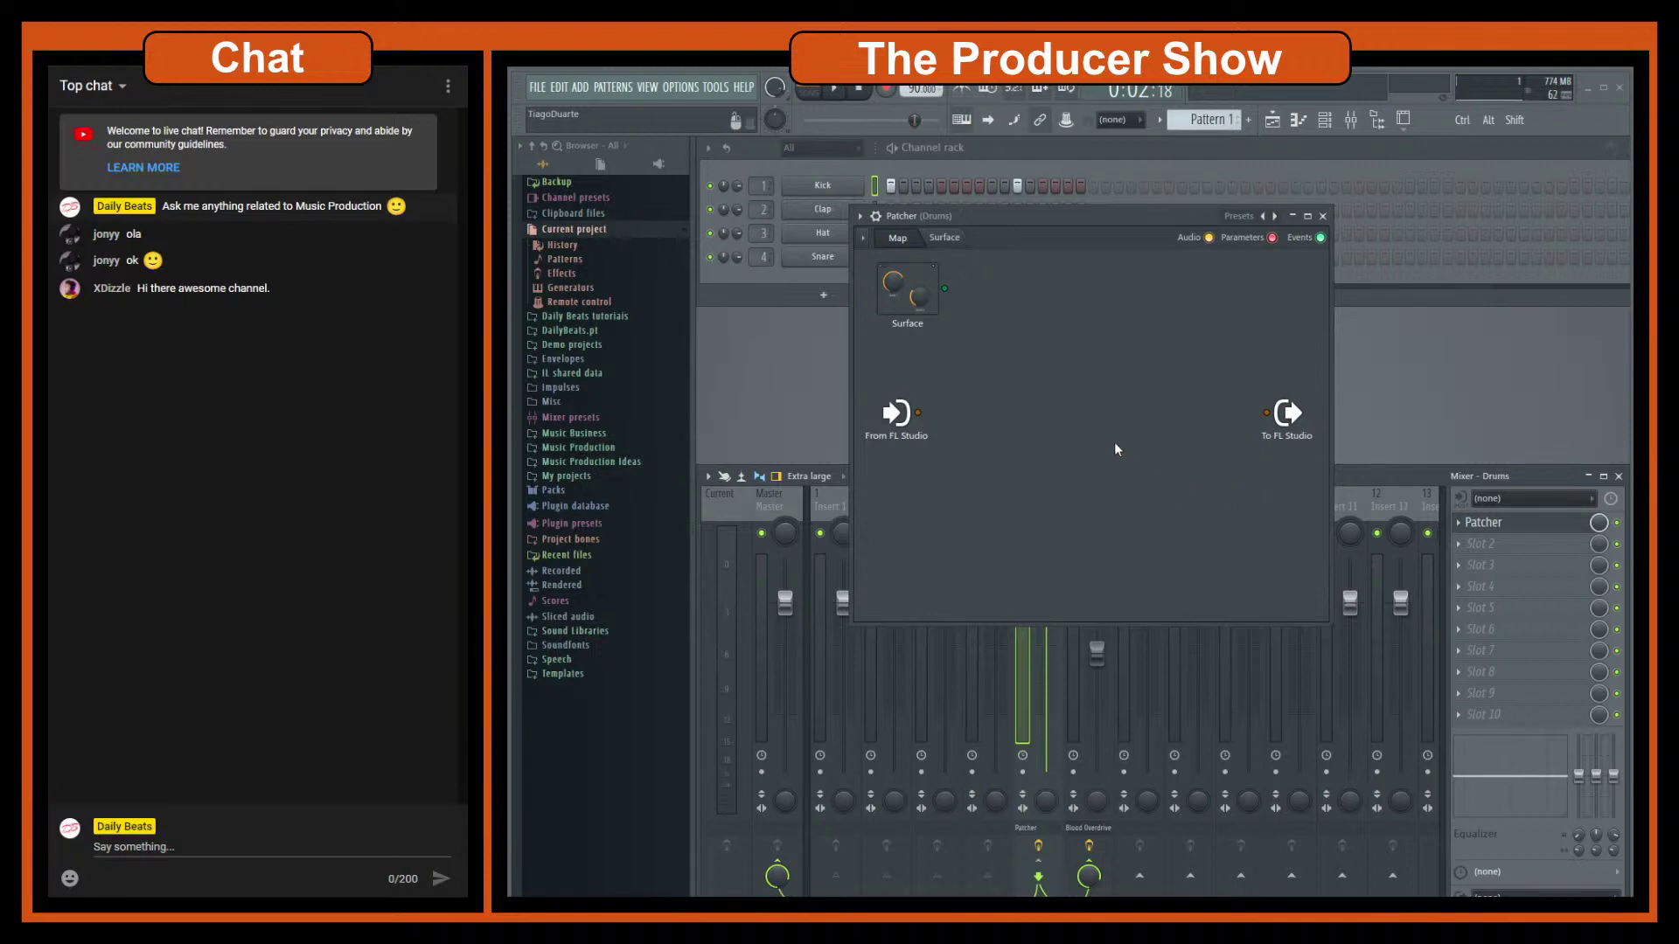
Step: Reposition the Patcher window beside the mixer and start playing the drum pattern
left_click_drag(1054, 218, 1021, 669)
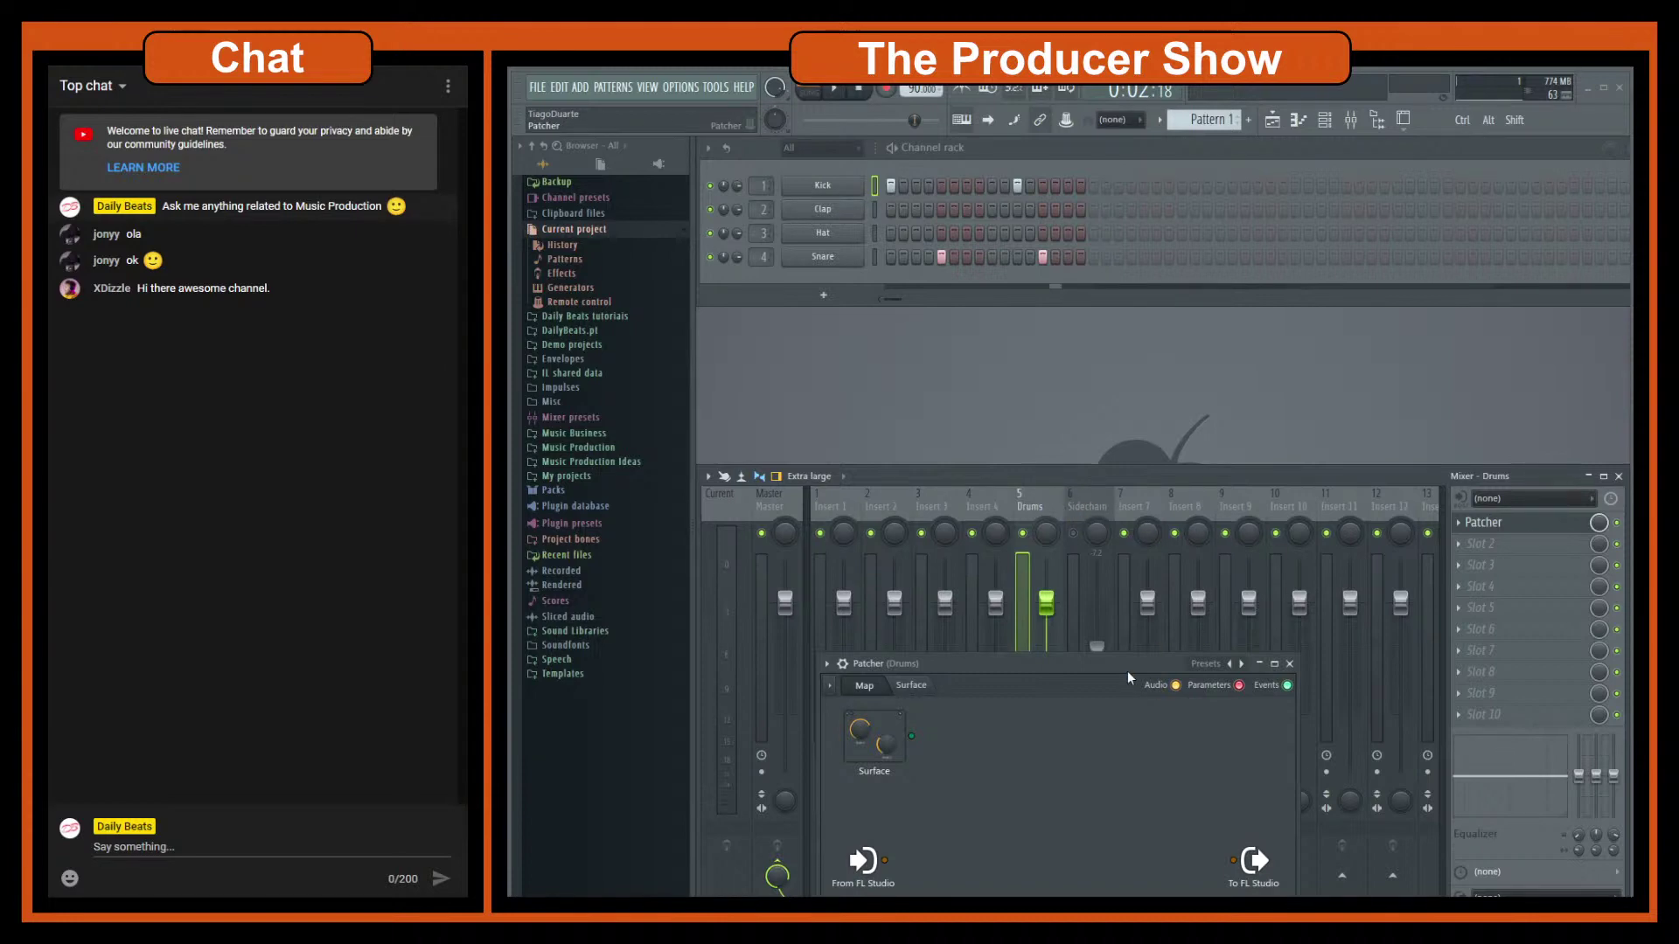
left_click_drag(1121, 664, 1125, 321)
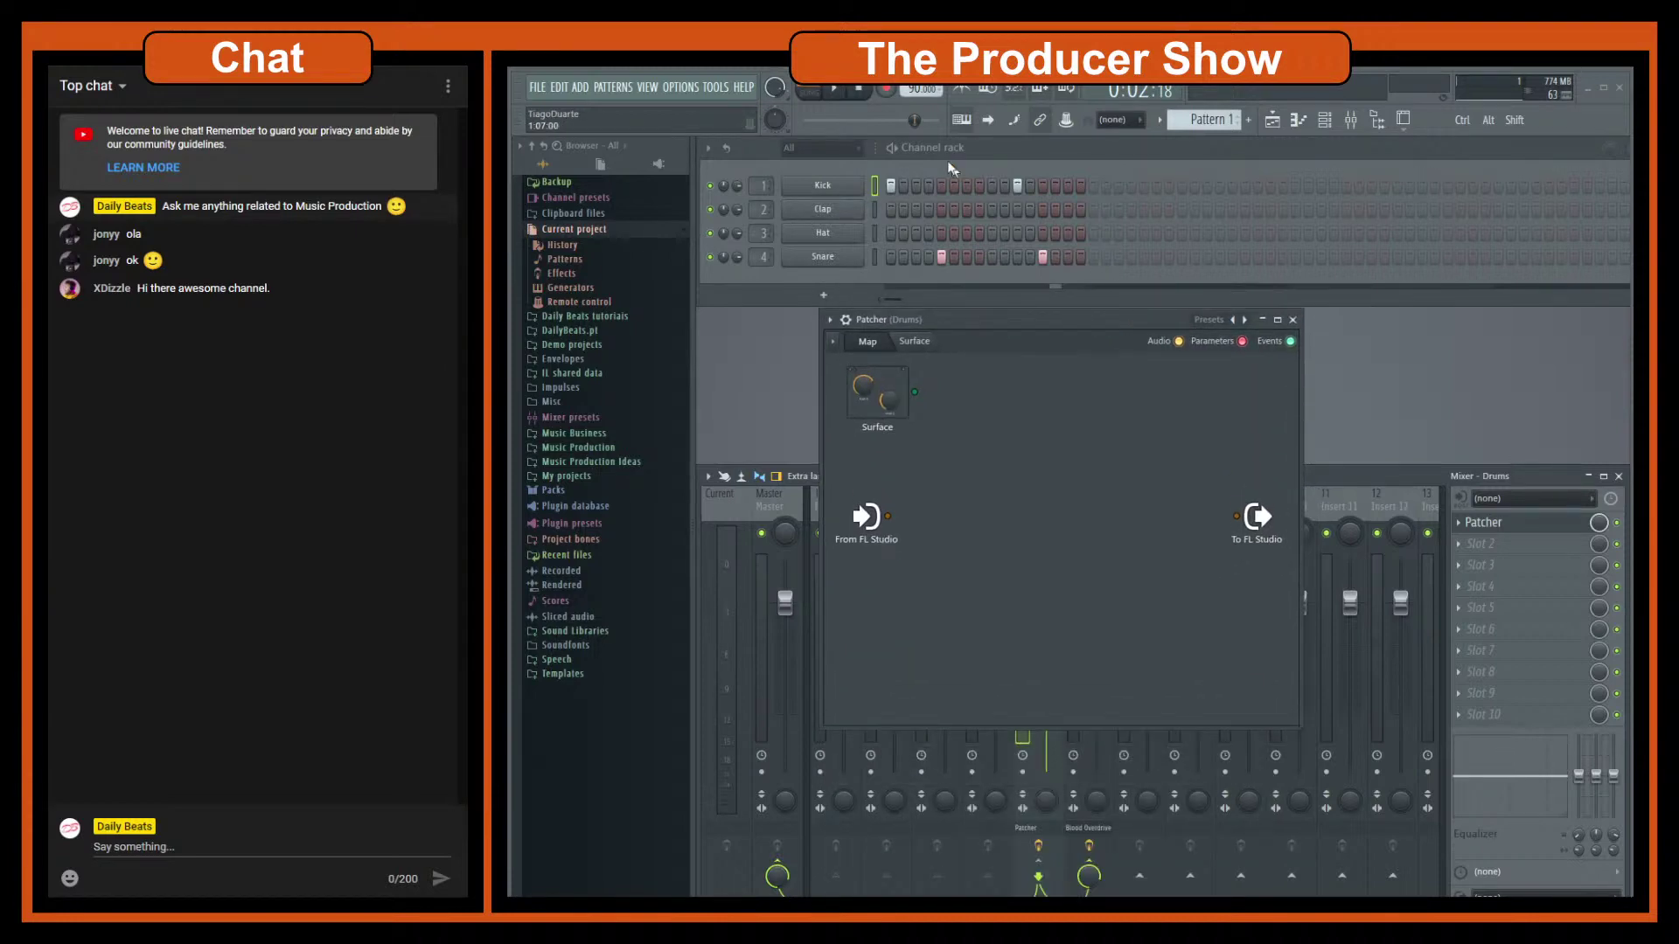
left_click(835, 89)
left_click_drag(1051, 322, 1375, 284)
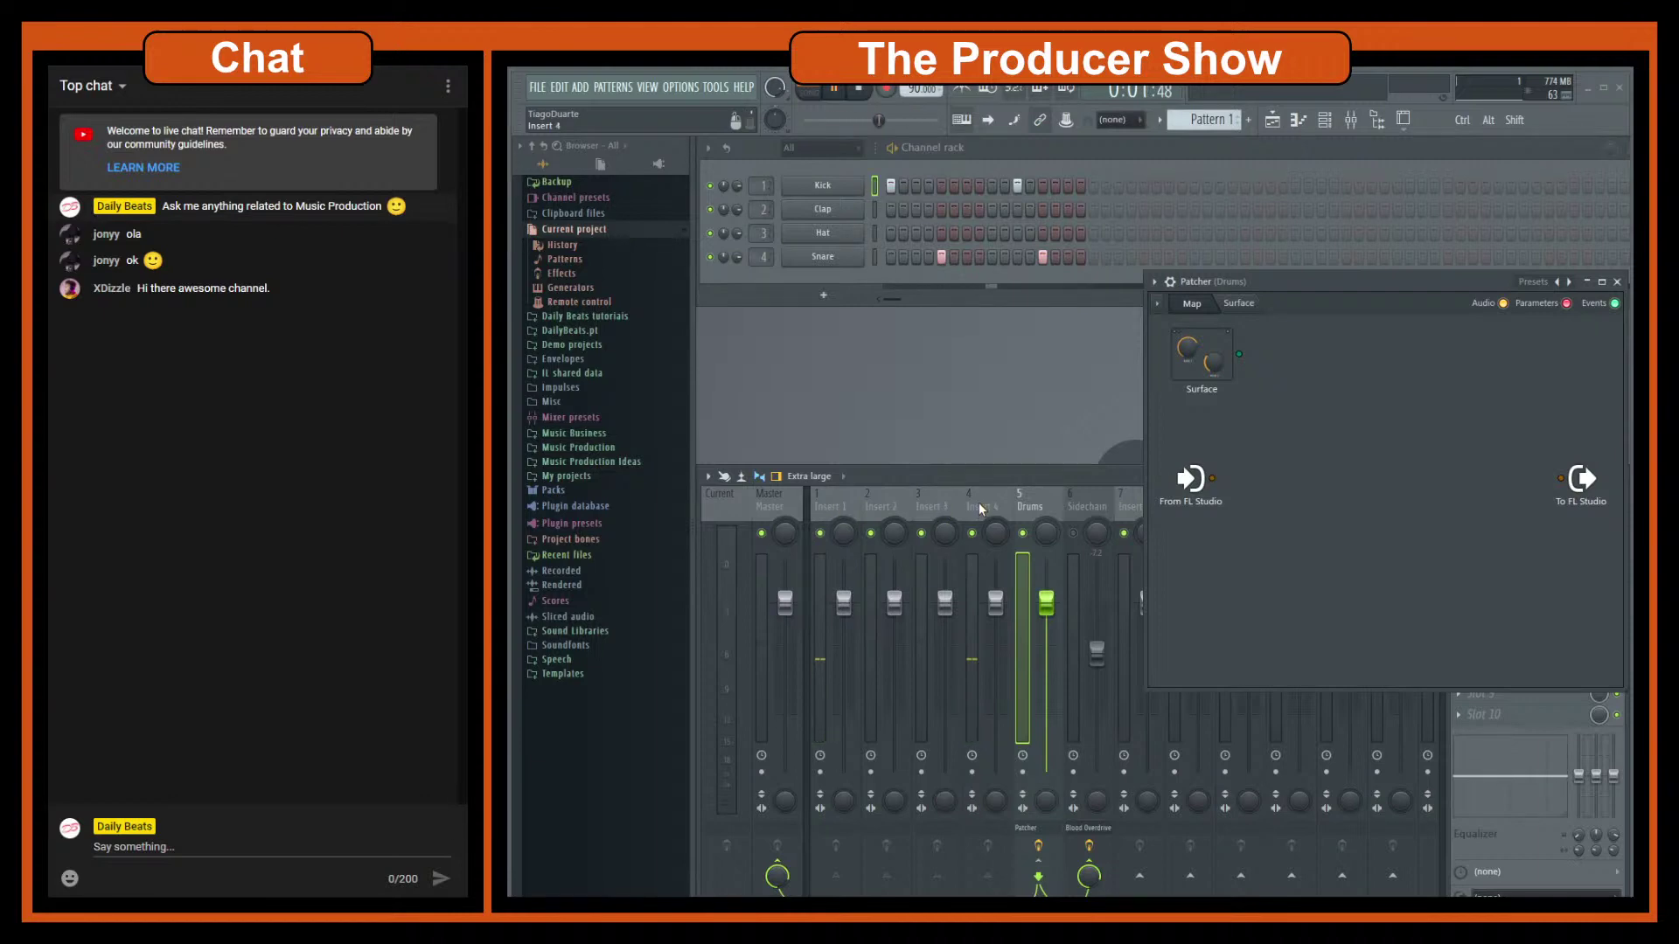
Step: Use Fill each 2 steps on the Hat channel, then reselect the Drums mixer insert
right_click(850, 230)
left_click(879, 235)
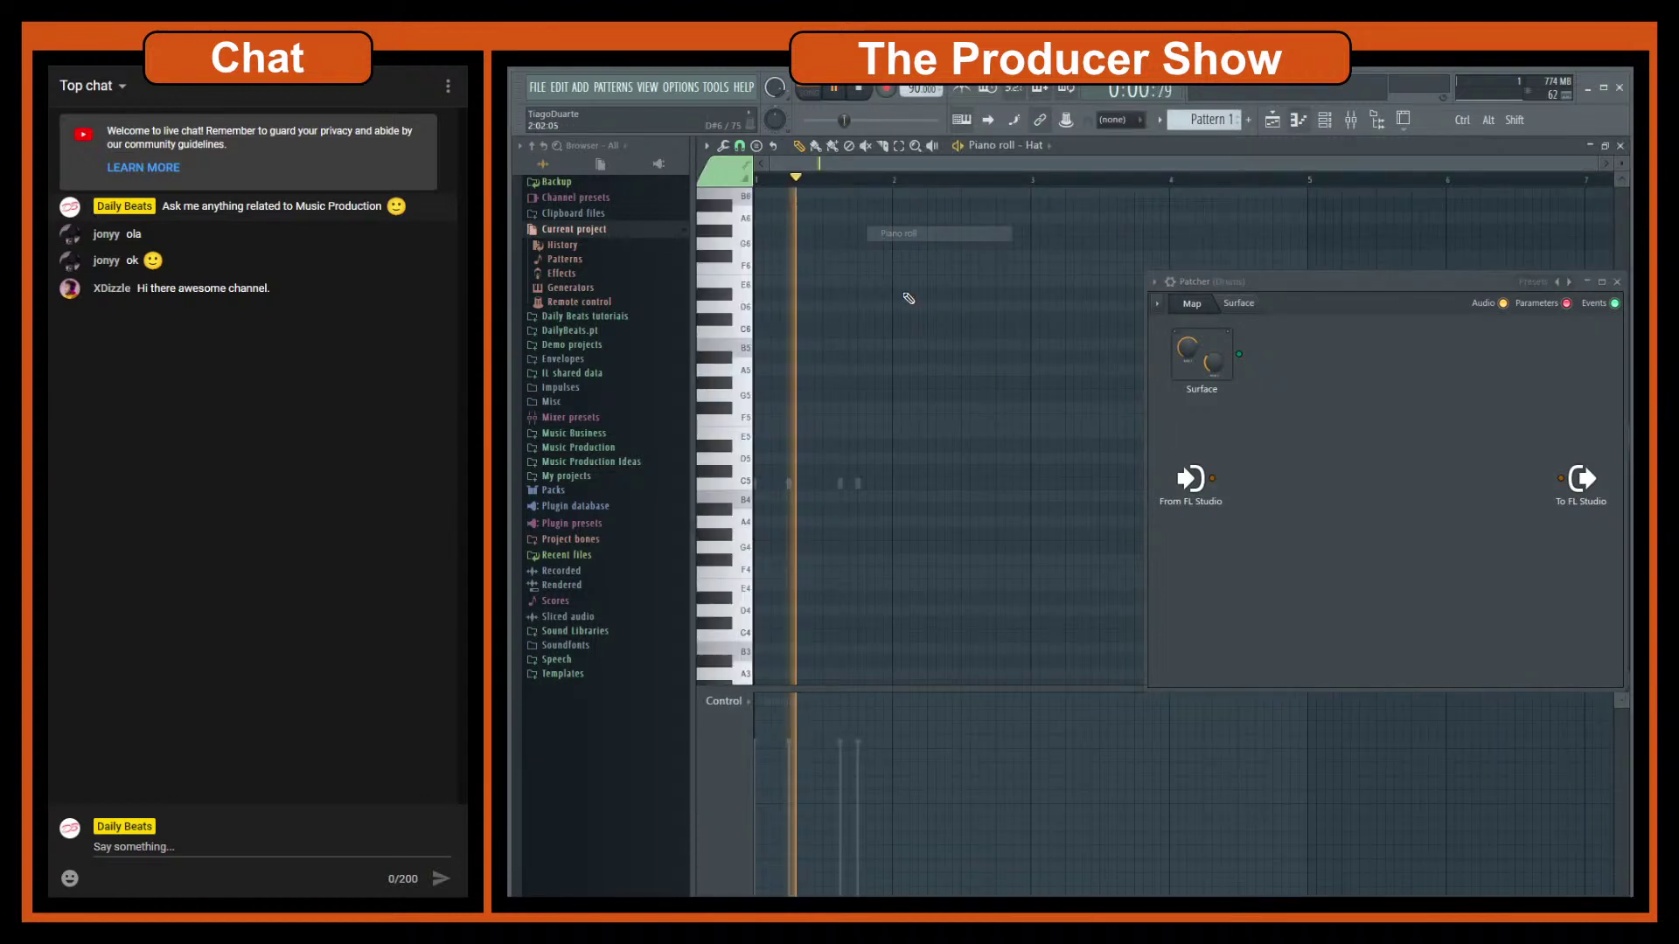
left_click(1619, 146)
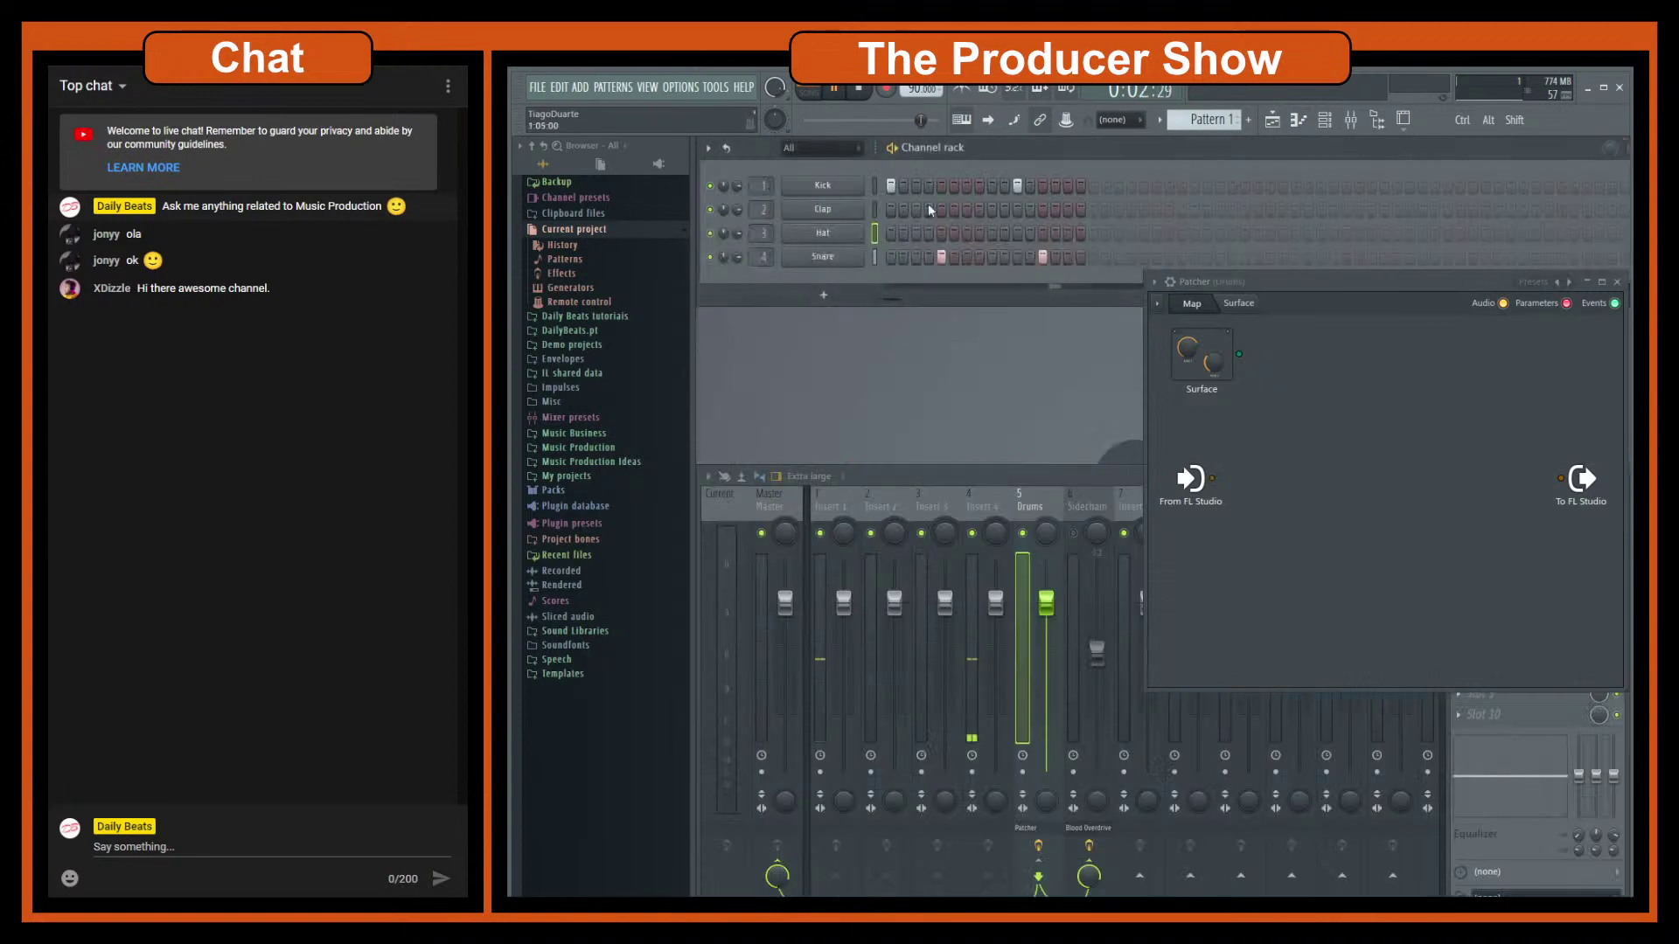
right_click(853, 232)
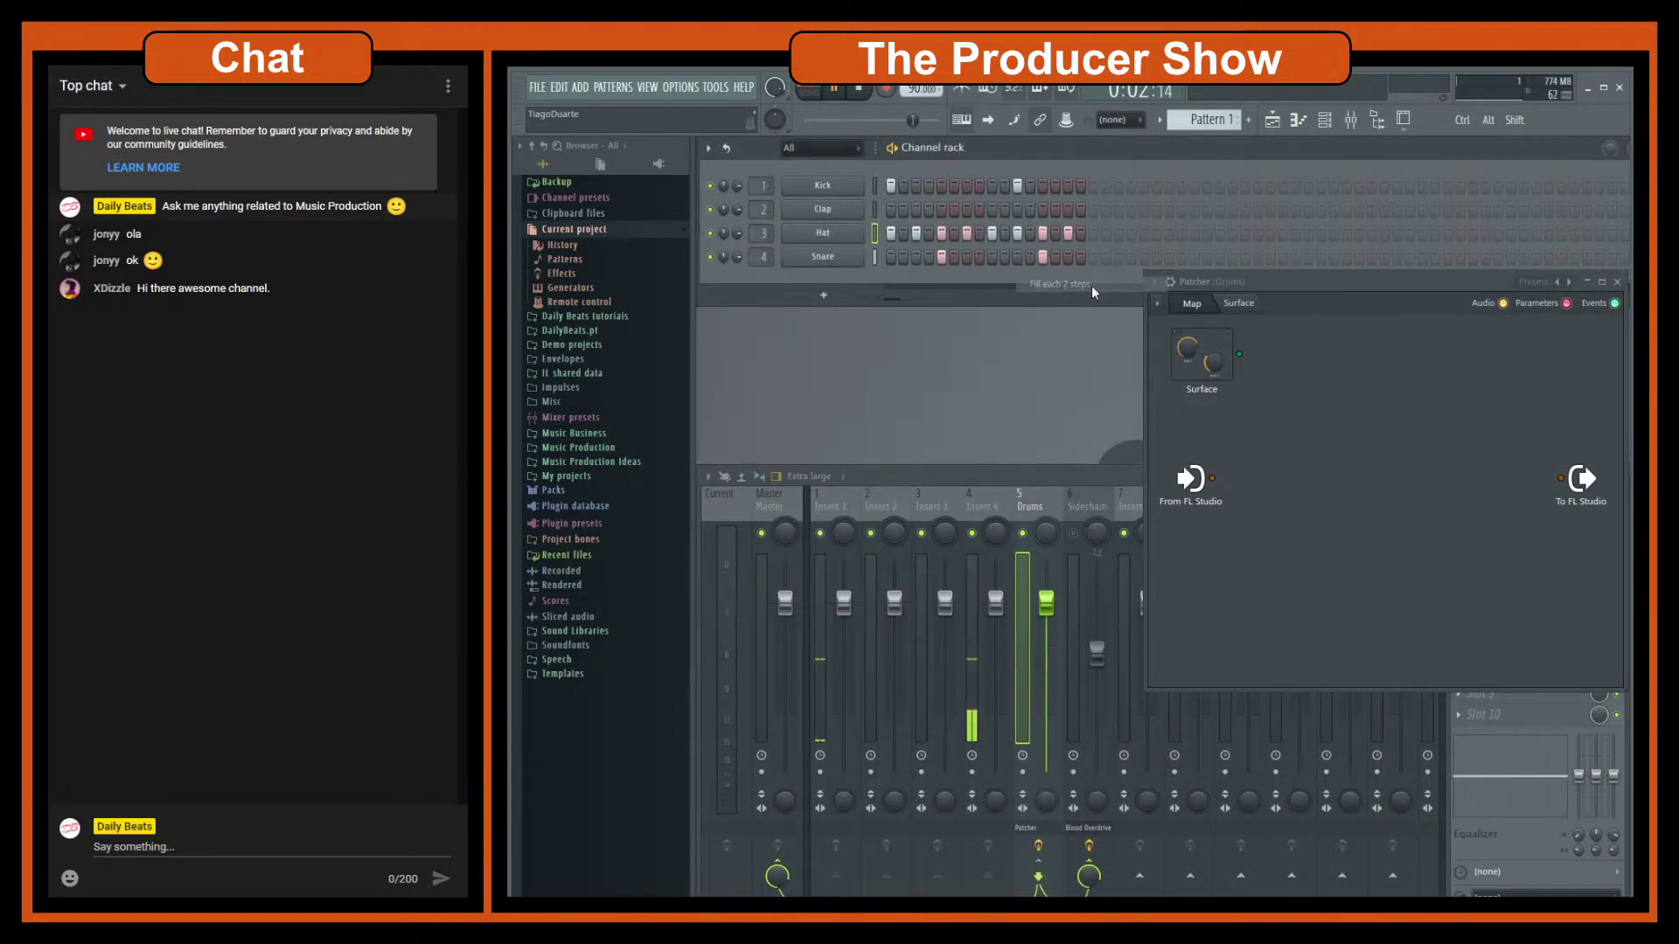
left_click(1058, 284)
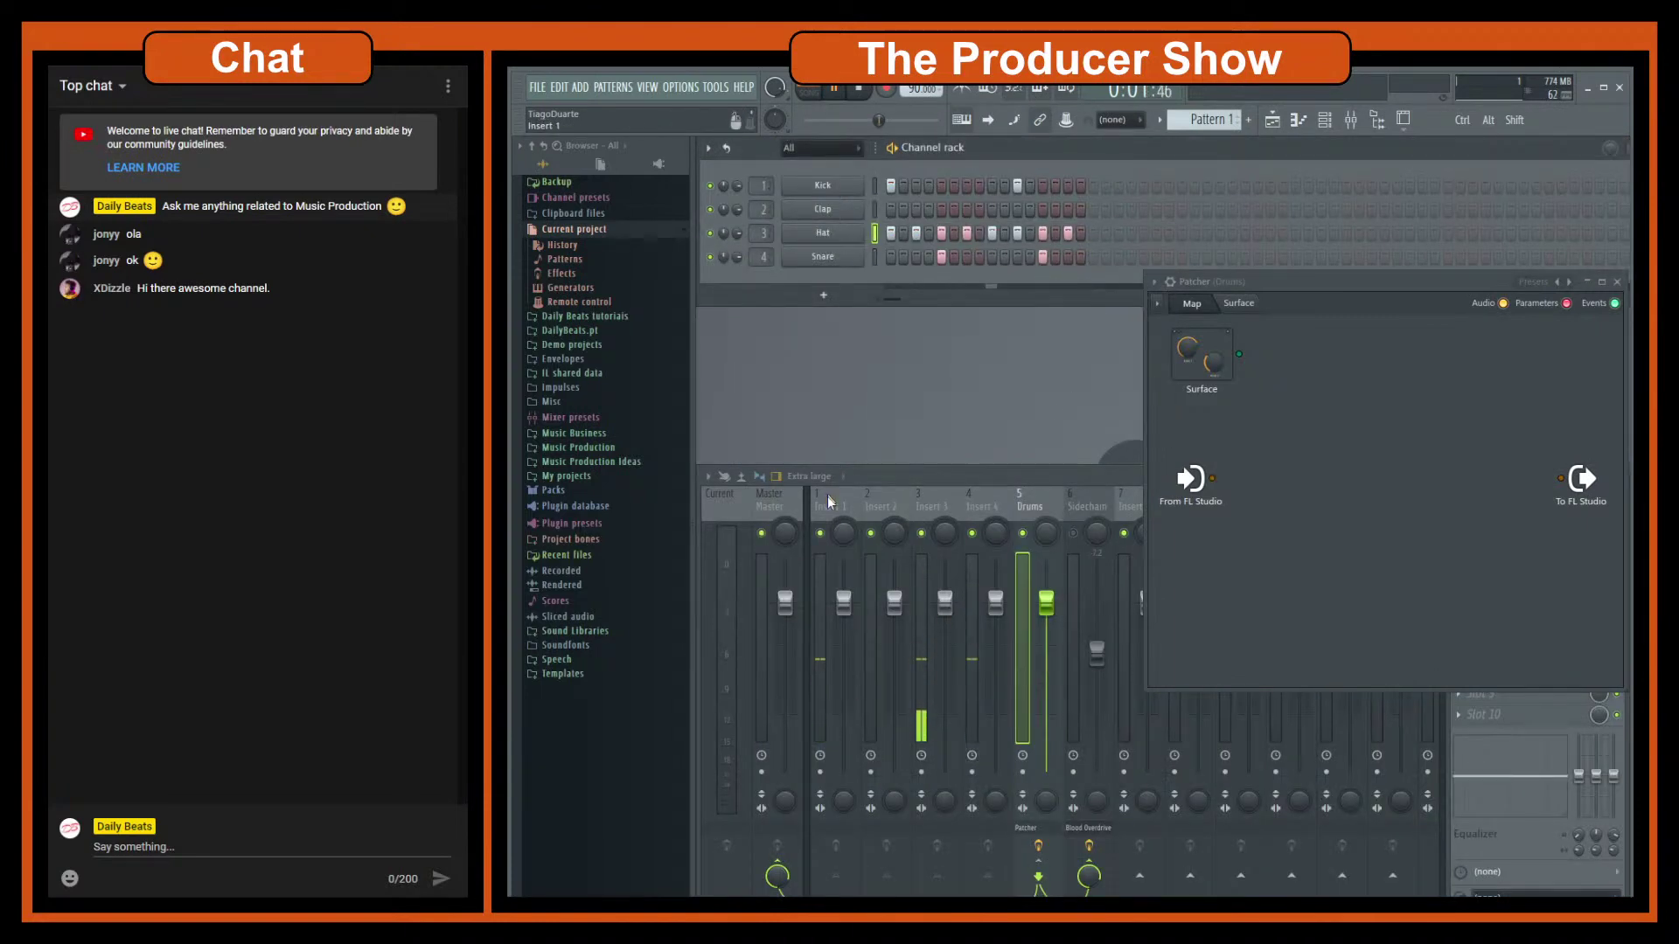
left_click(922, 507)
left_click(979, 506)
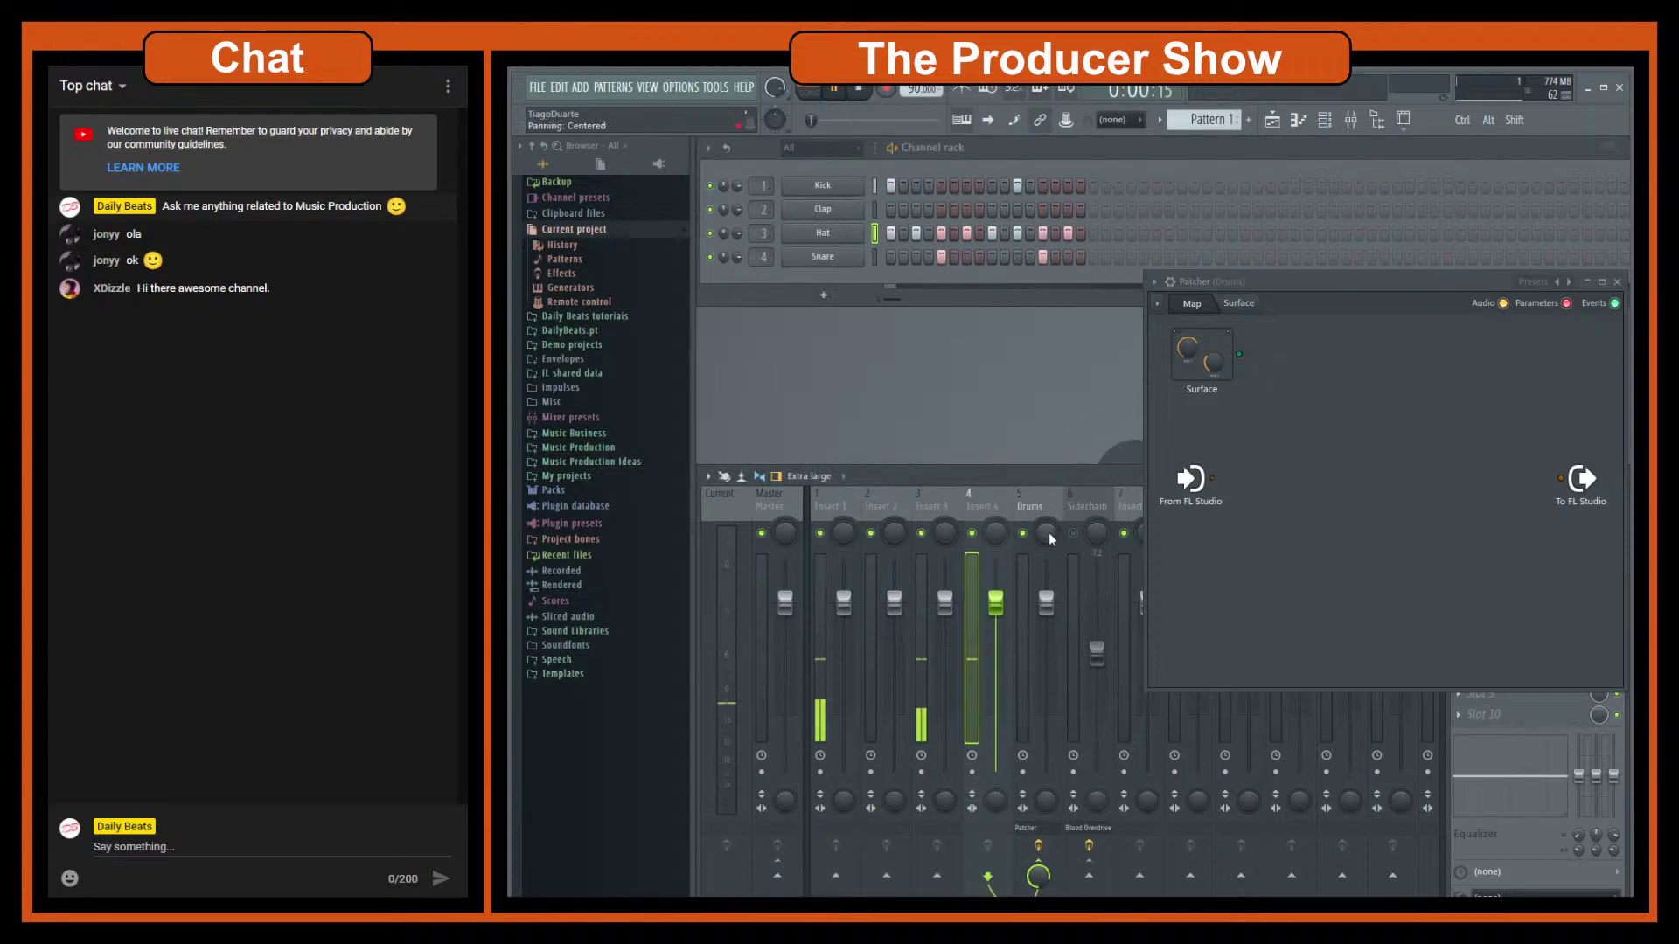
left_click(1035, 509)
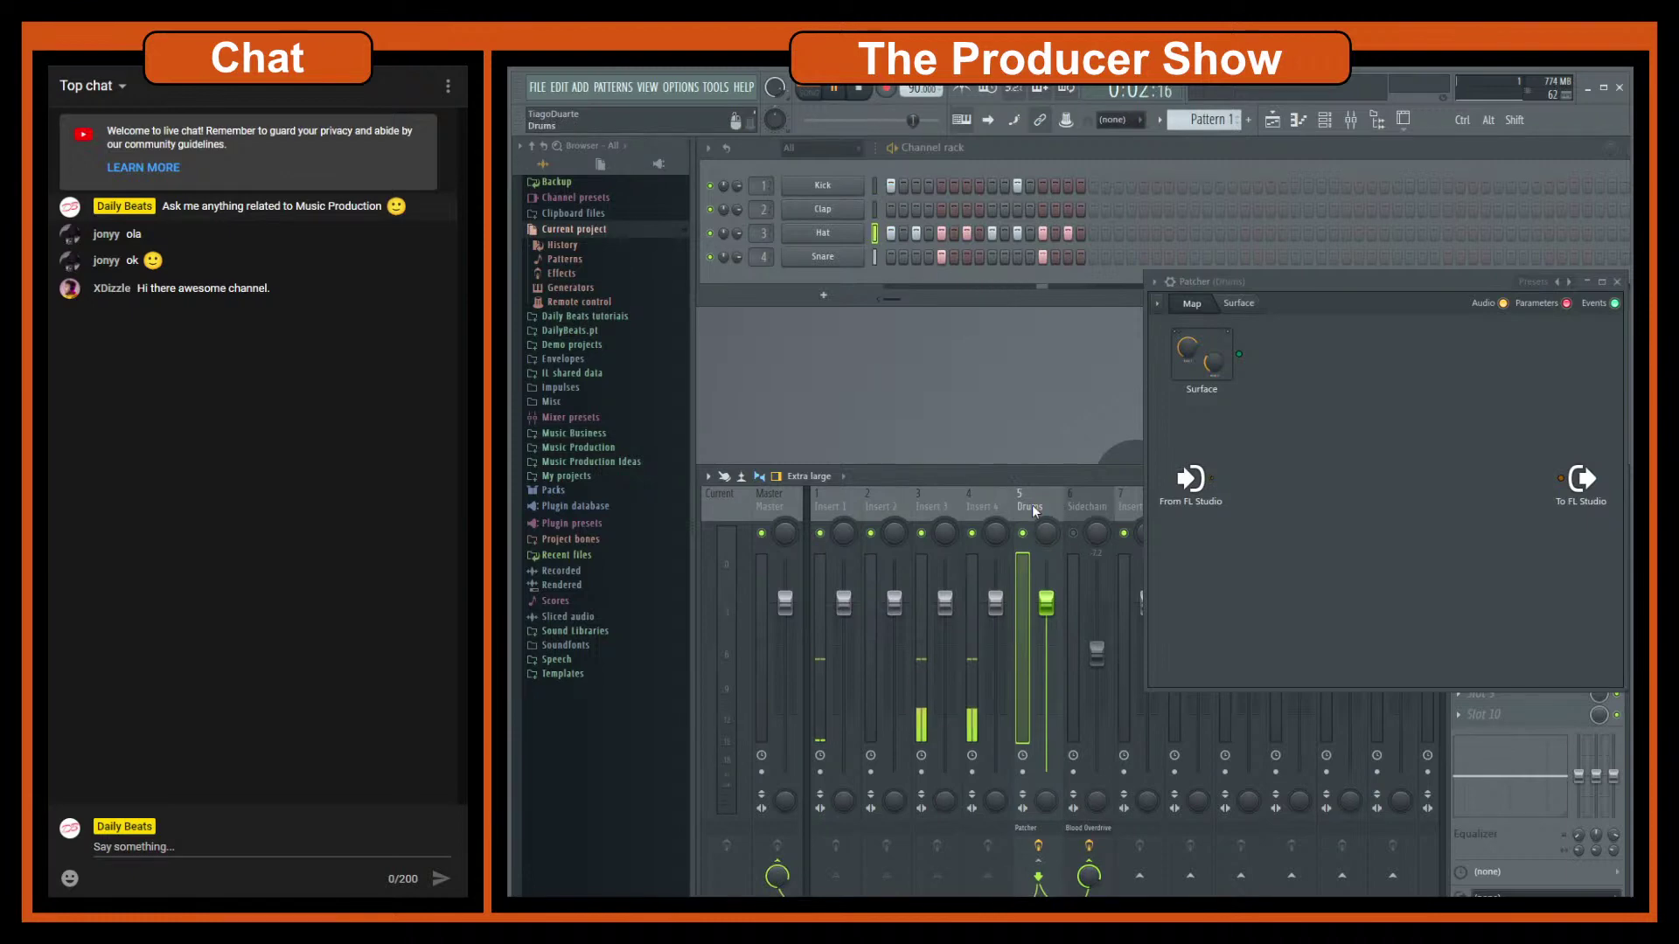
Step: Wire Patcher's From FL Studio directly to To FL Studio and lower Insert 3 to 55%
left_click_drag(1343, 281, 1049, 257)
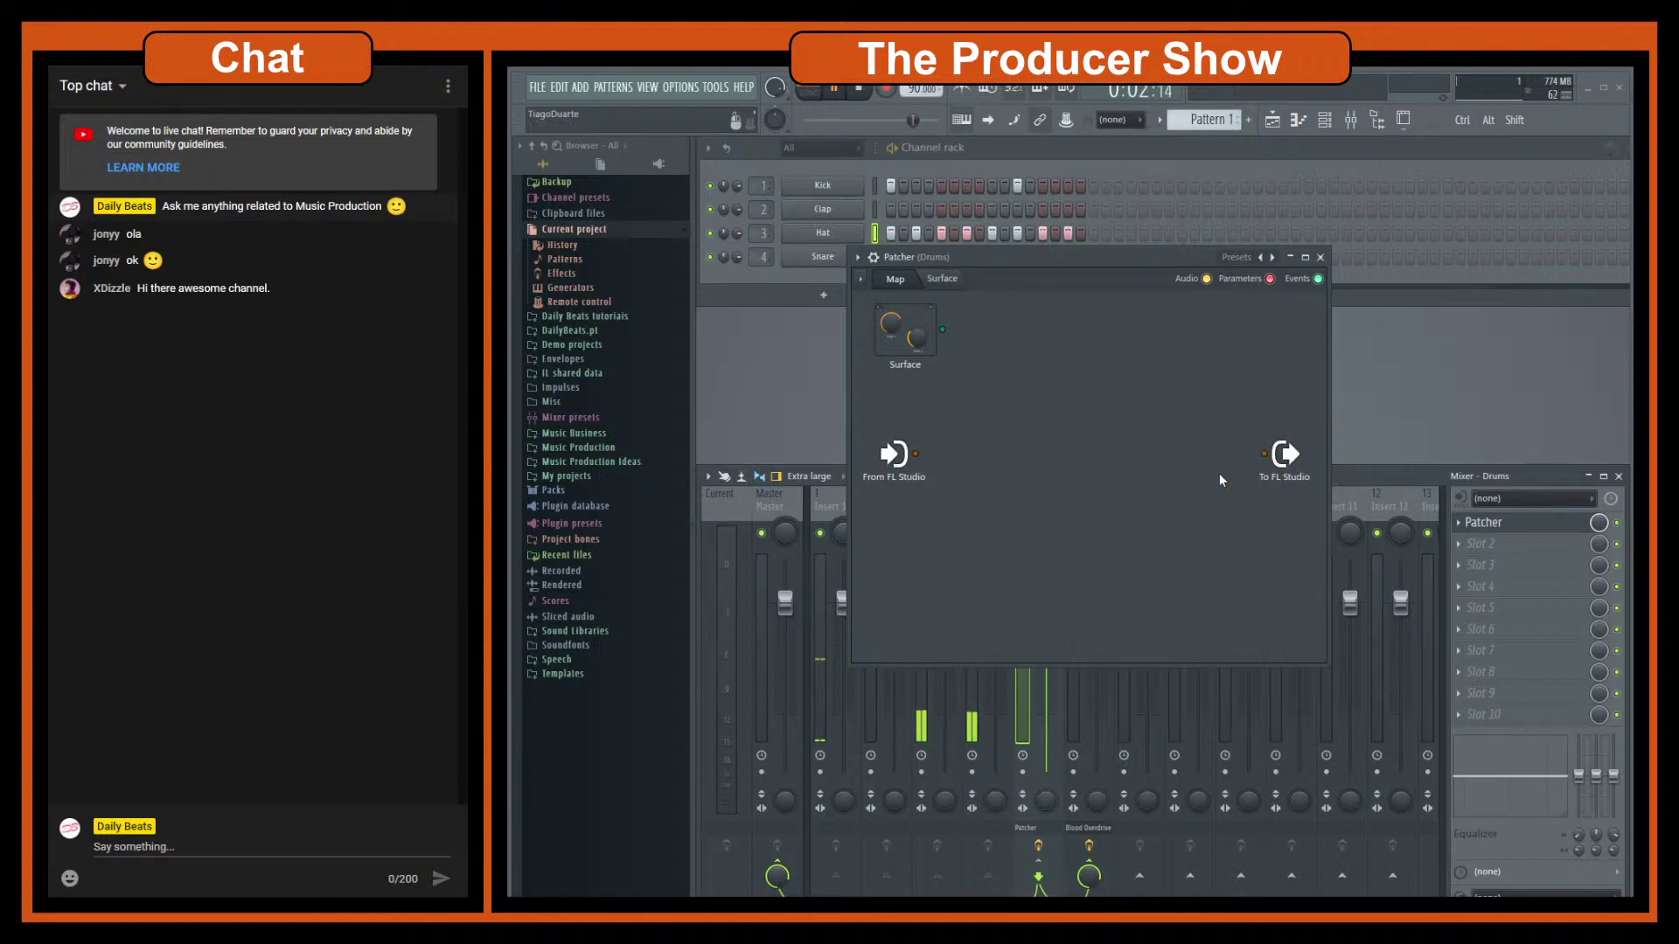
left_click_drag(916, 454, 1265, 454)
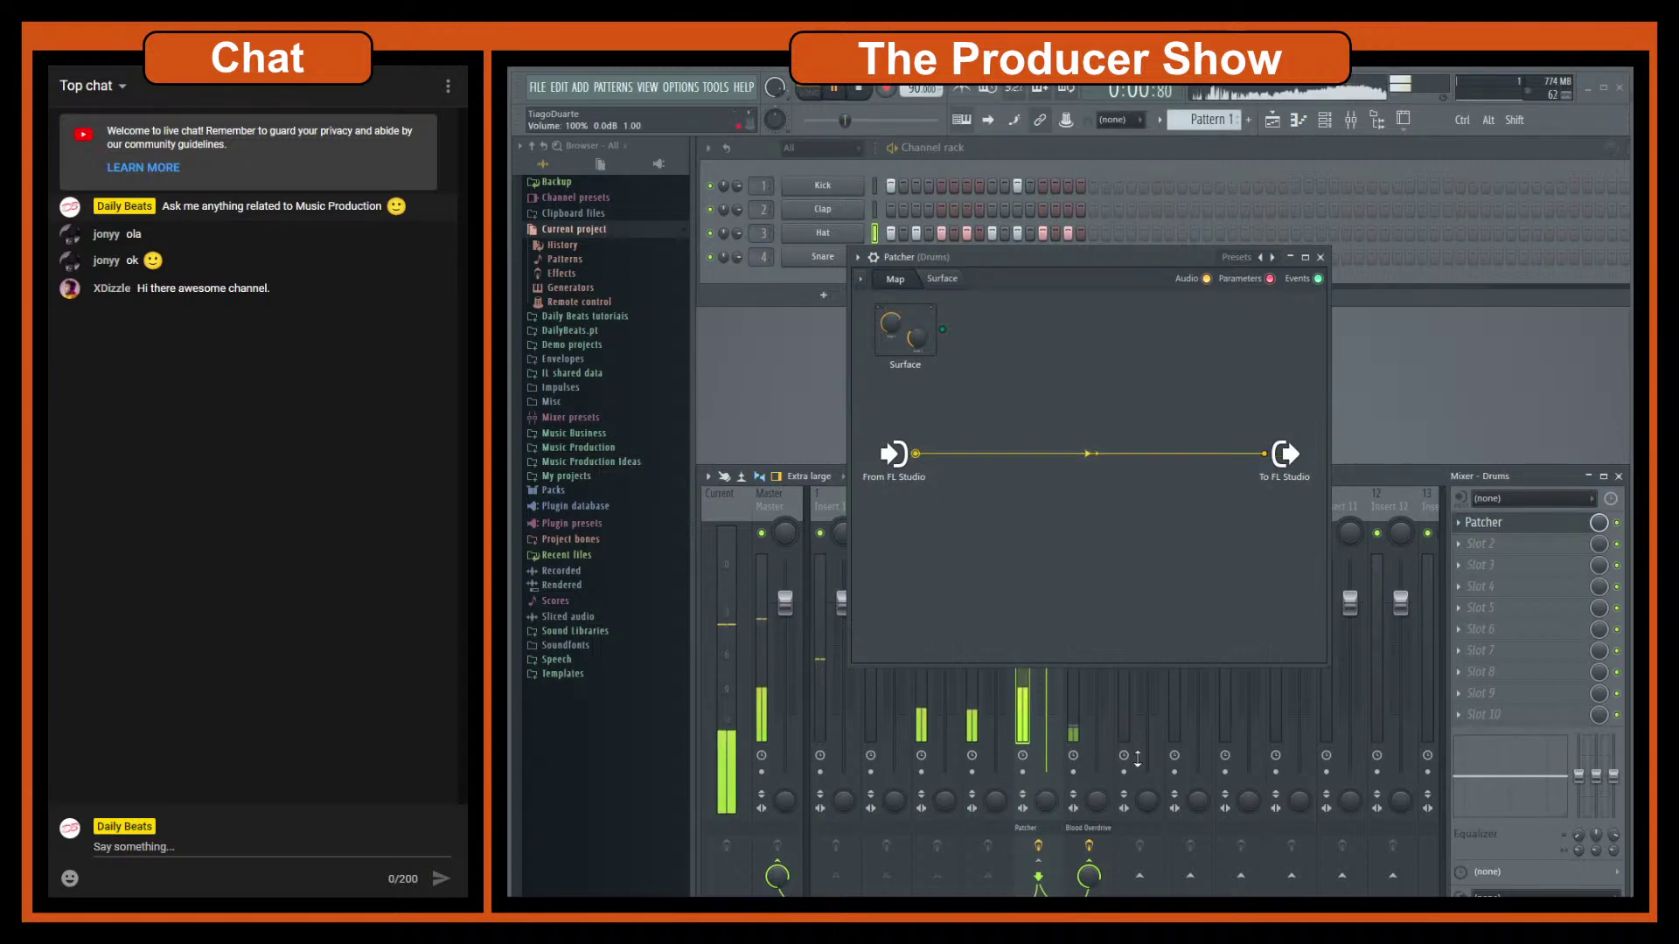
left_click_drag(999, 254, 1115, 228)
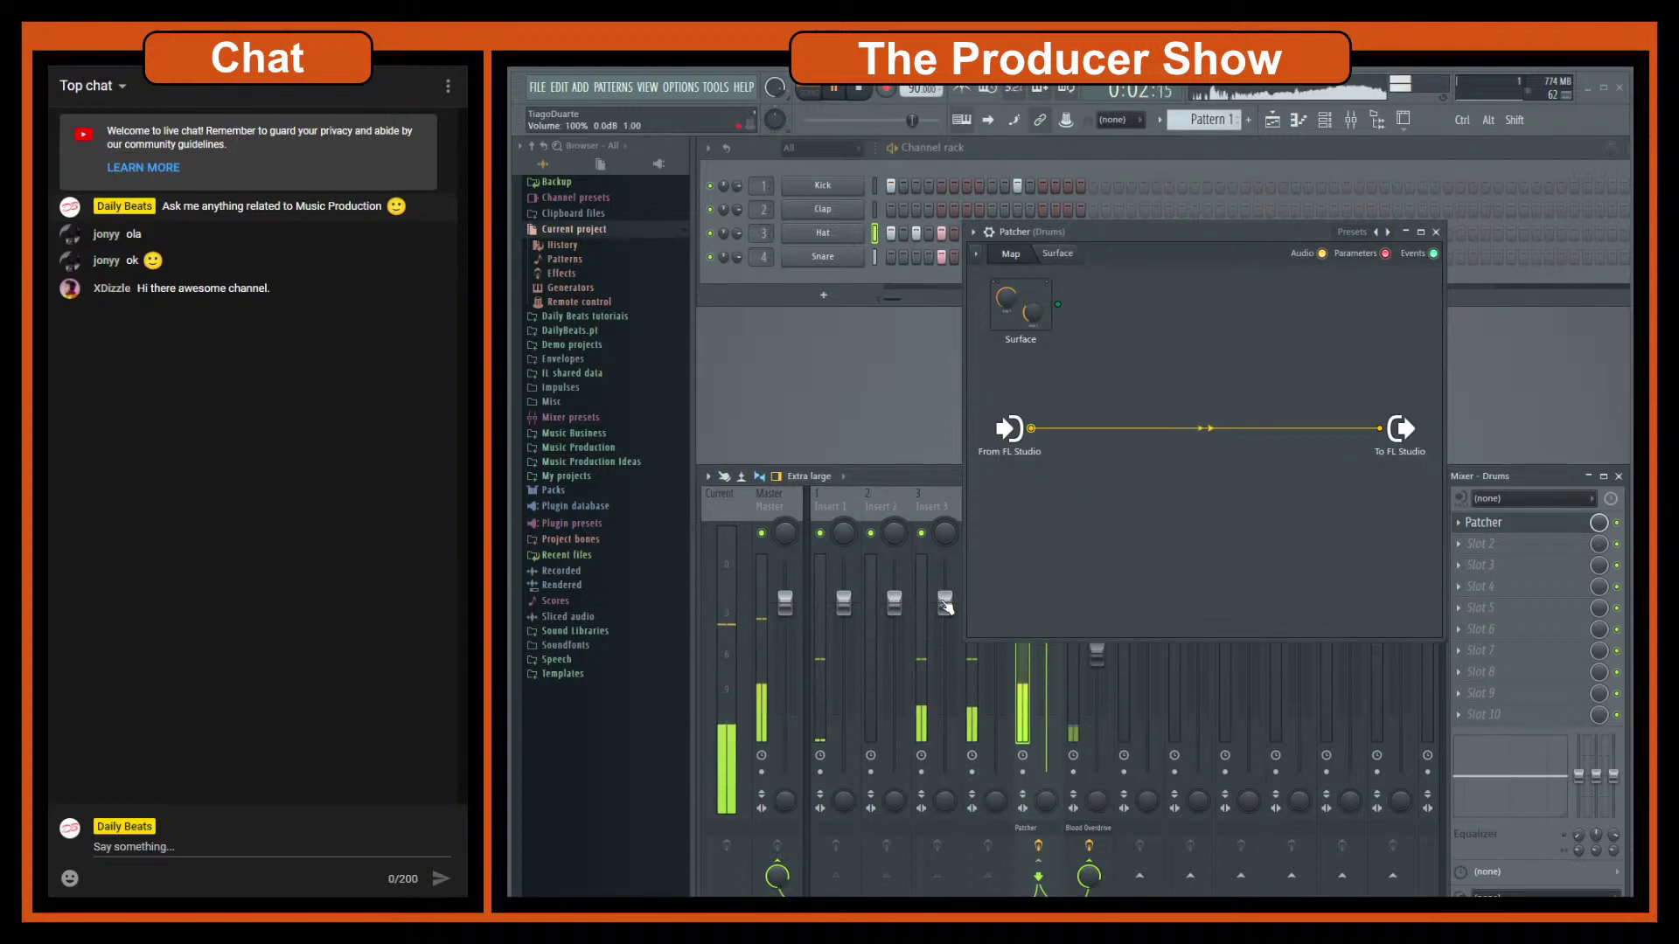
left_click_drag(944, 602, 944, 704)
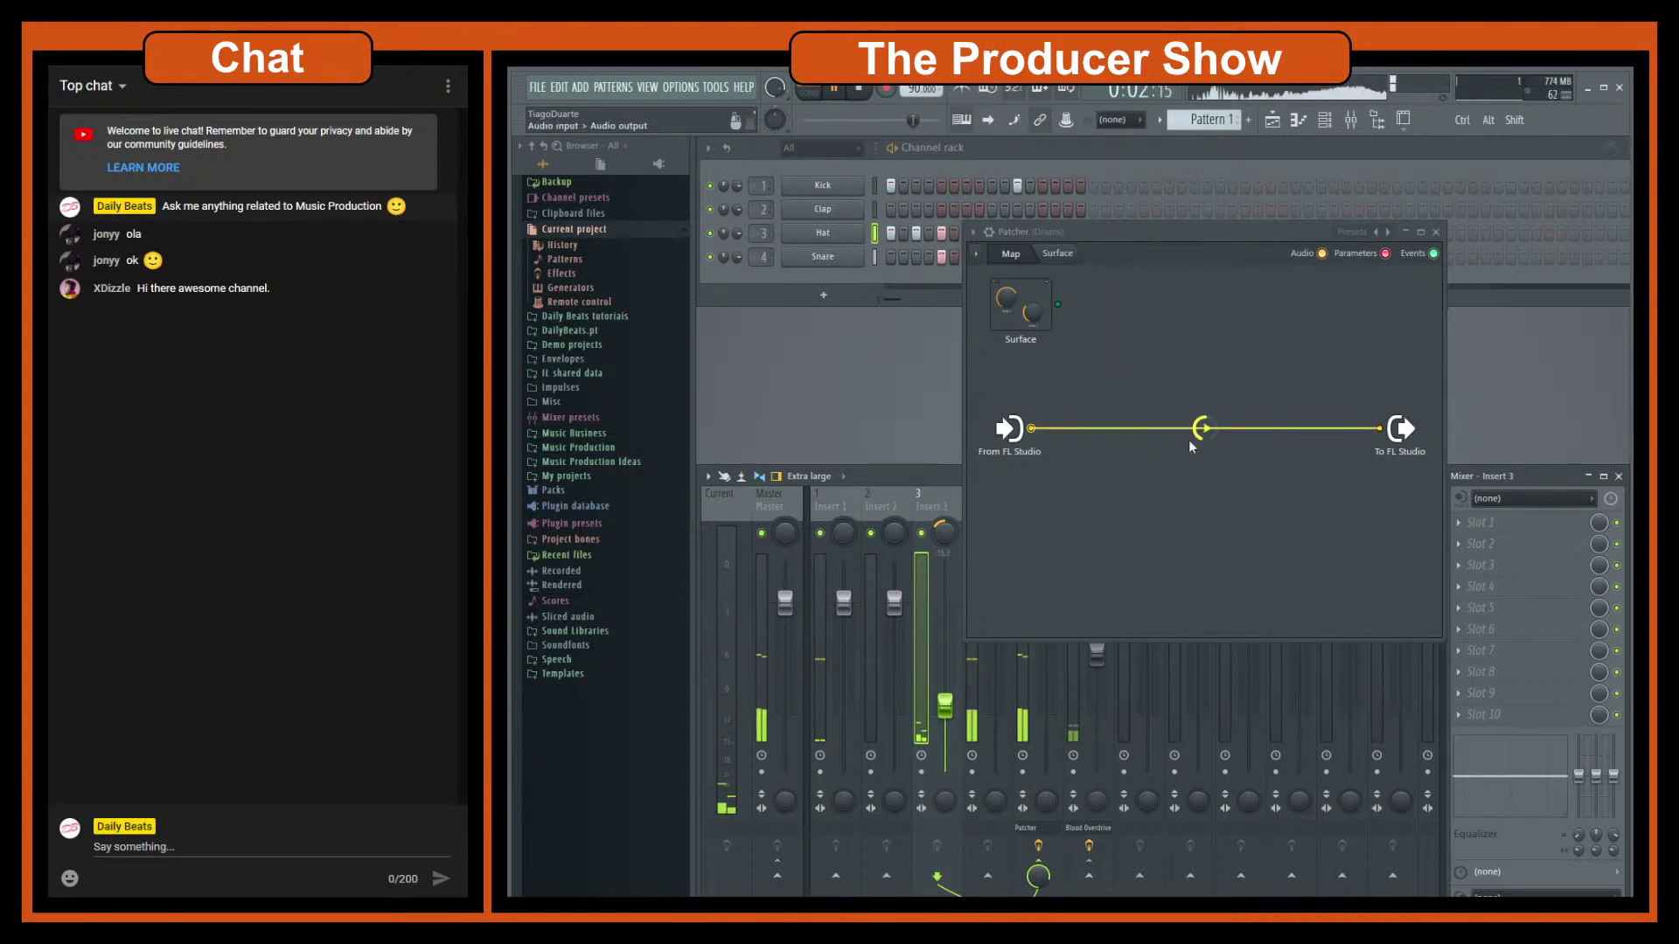
left_click_drag(1204, 236, 1091, 229)
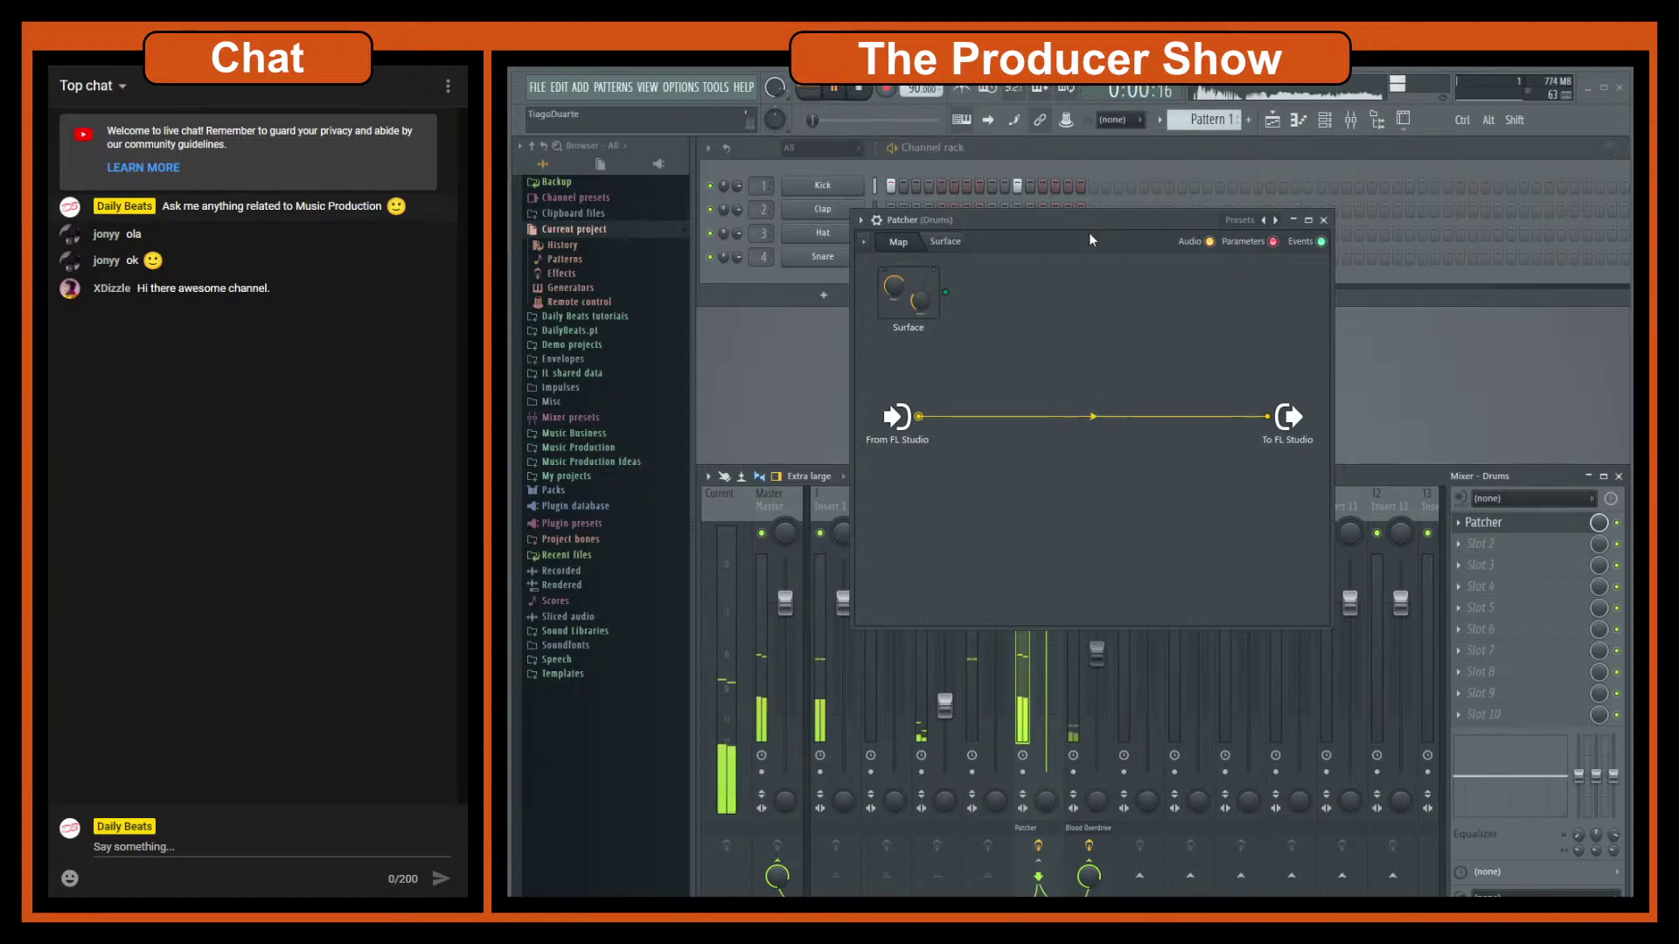
left_click_drag(1091, 222, 1373, 156)
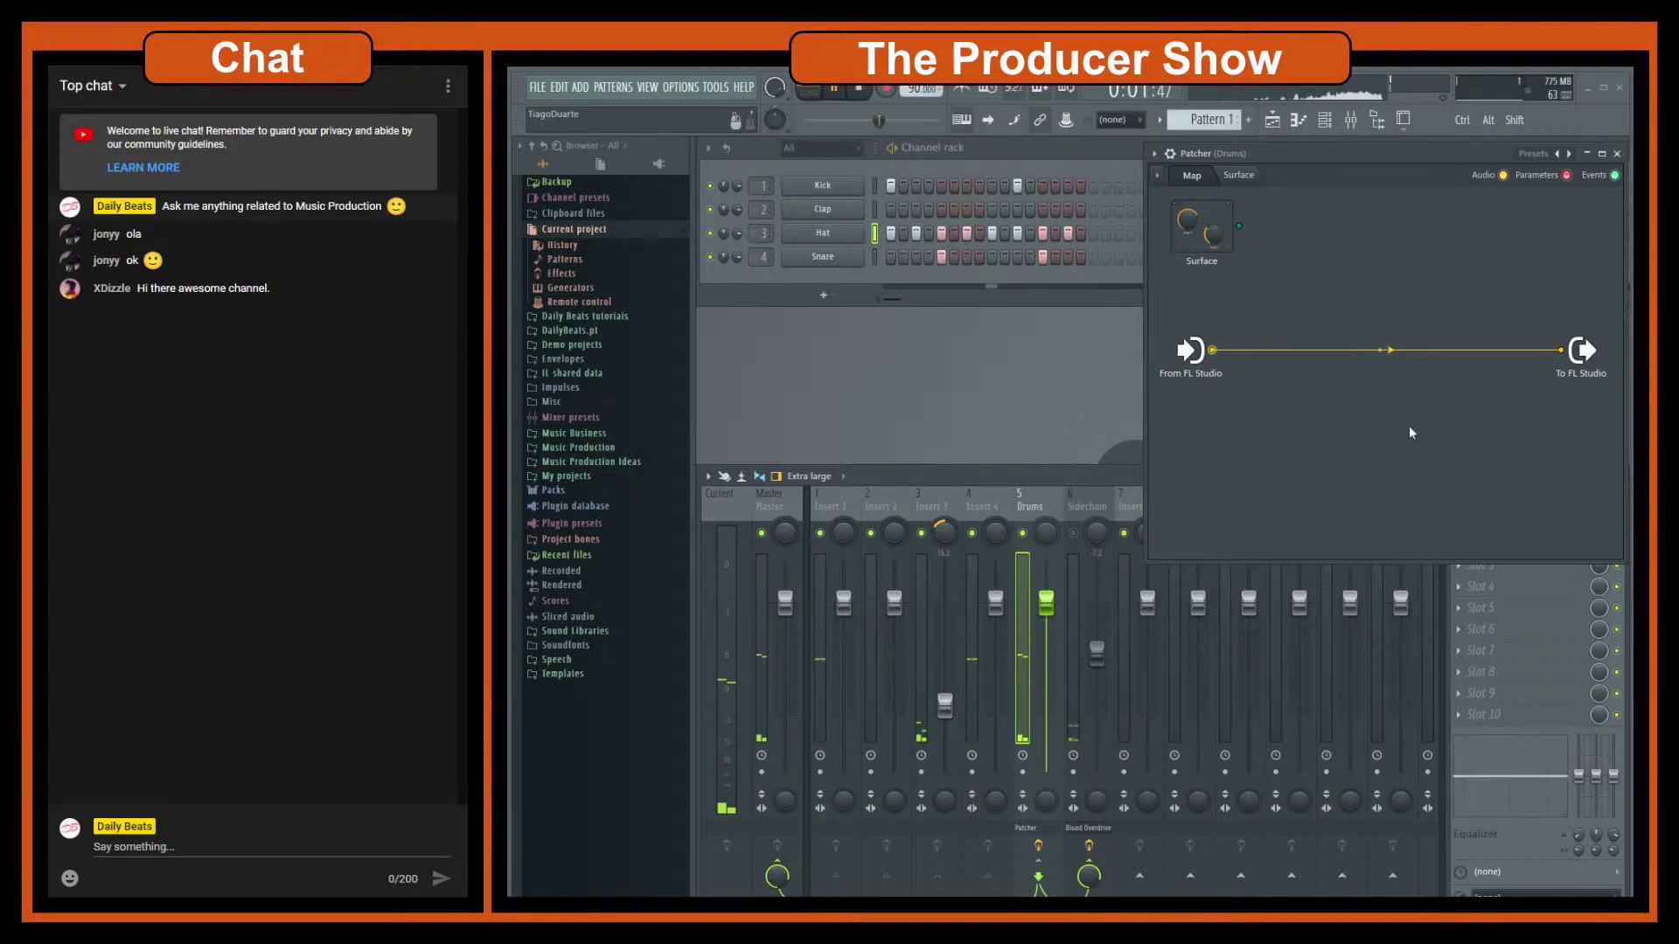
Step: Add Fruity Blood Overdrive inside Patcher below the dry path and feed Patcher's input into it
right_click(1325, 409)
mouse_move(1364, 440)
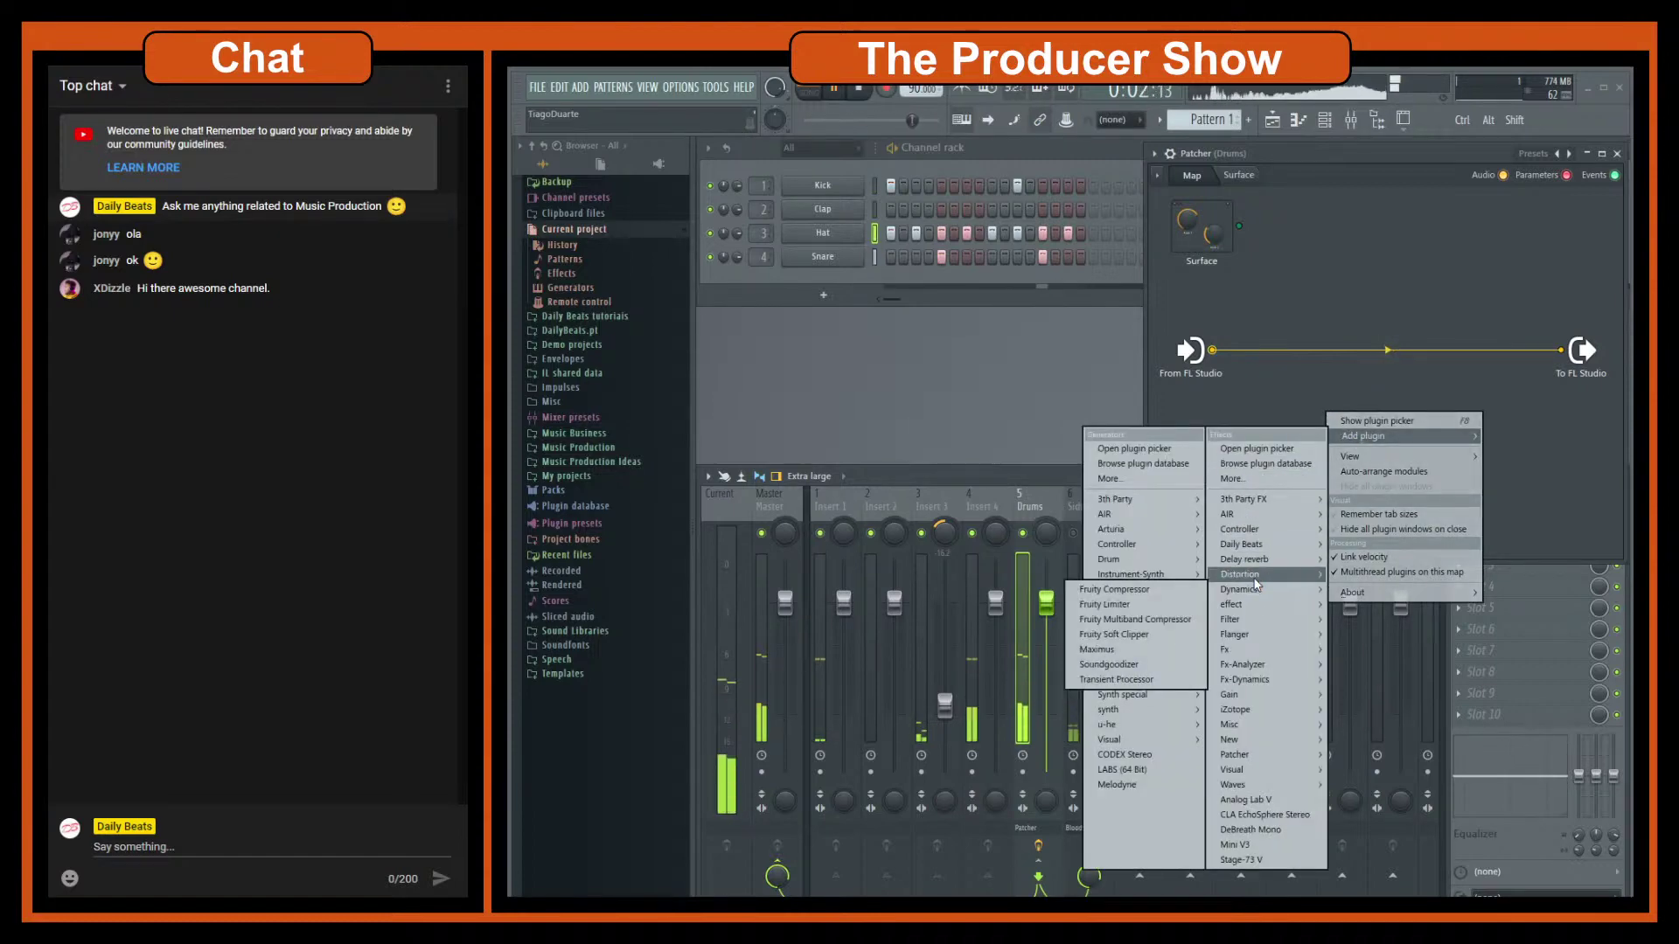
mouse_move(1241, 575)
left_click(1147, 574)
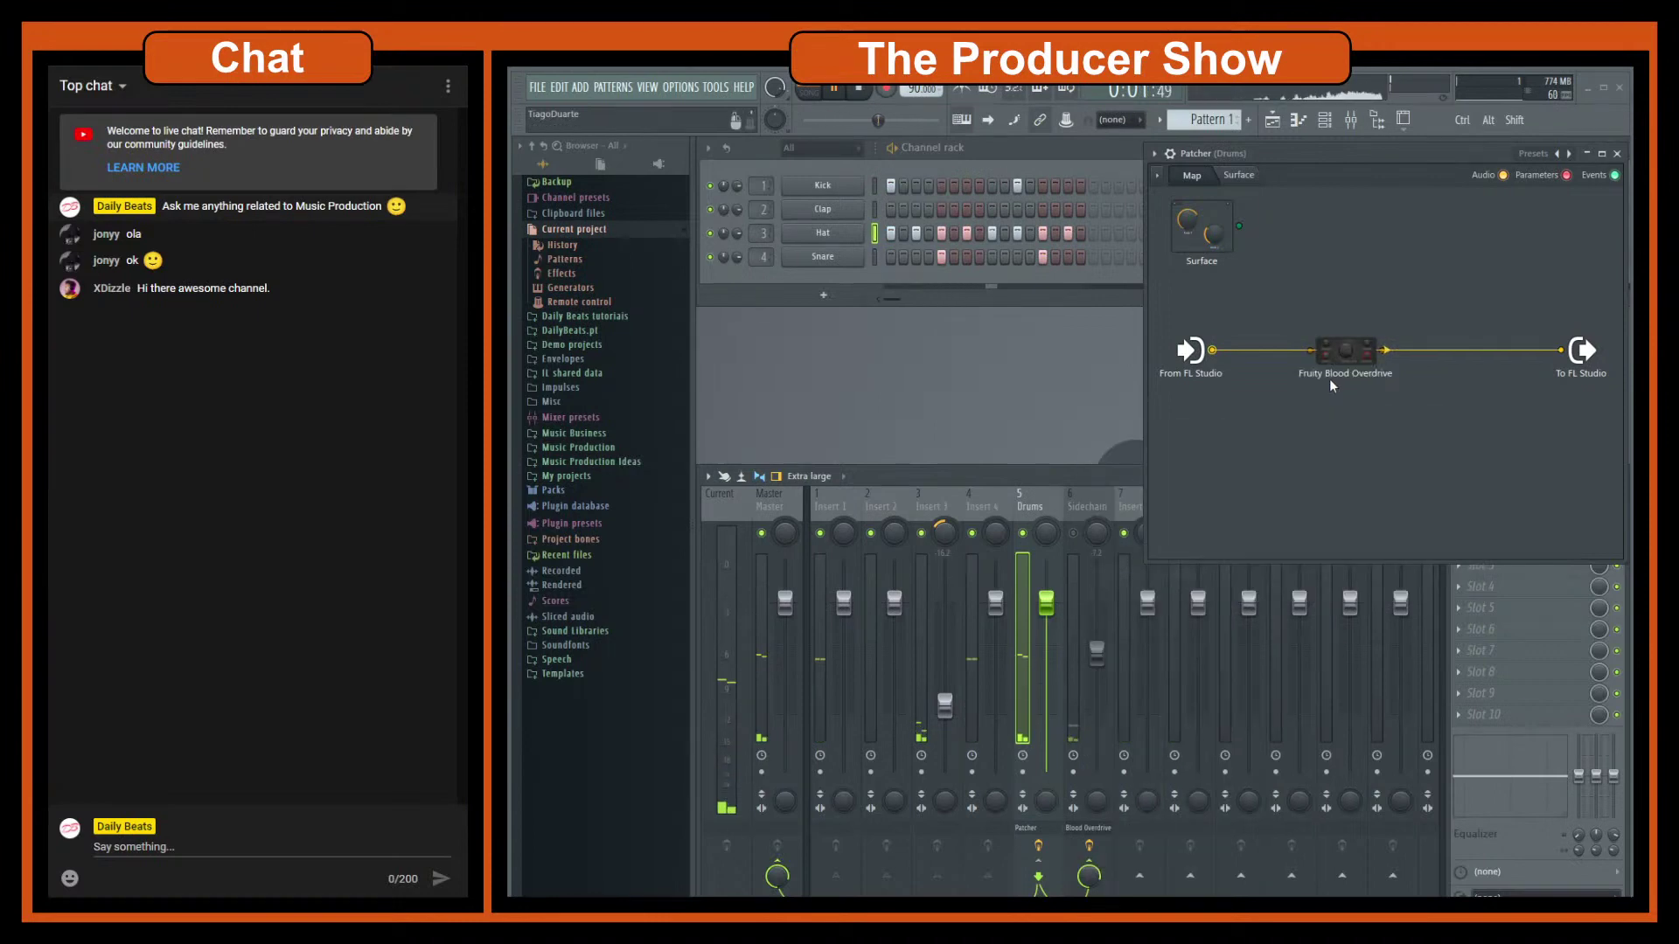
left_click_drag(1370, 396, 1366, 418)
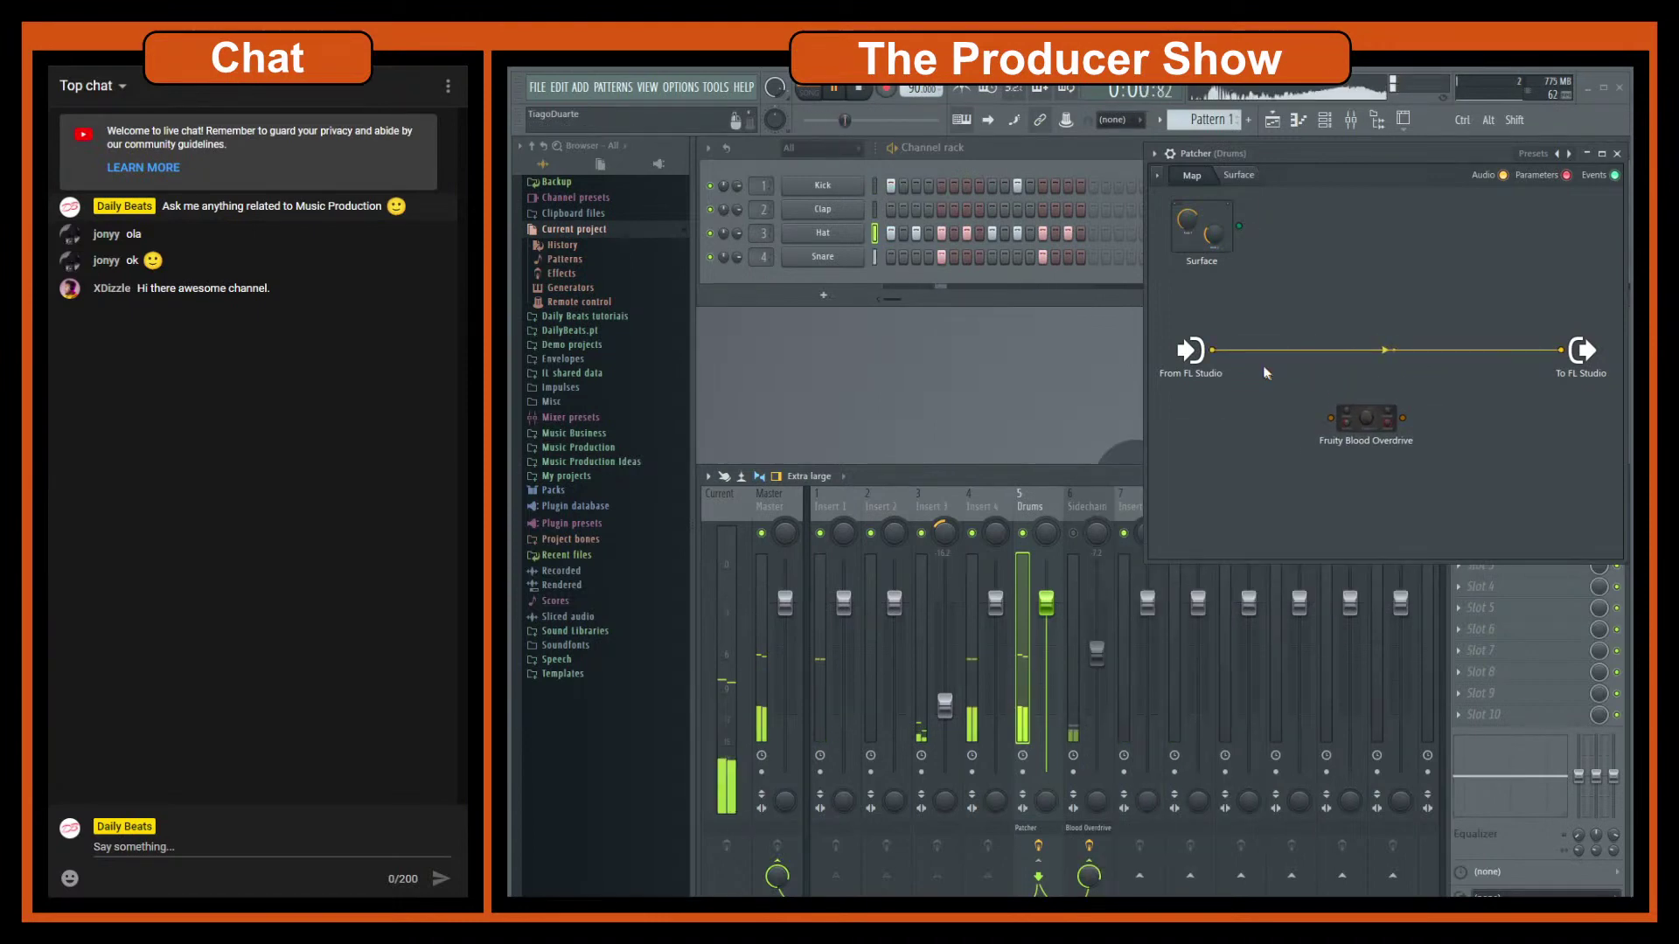
left_click_drag(1211, 350, 1331, 418)
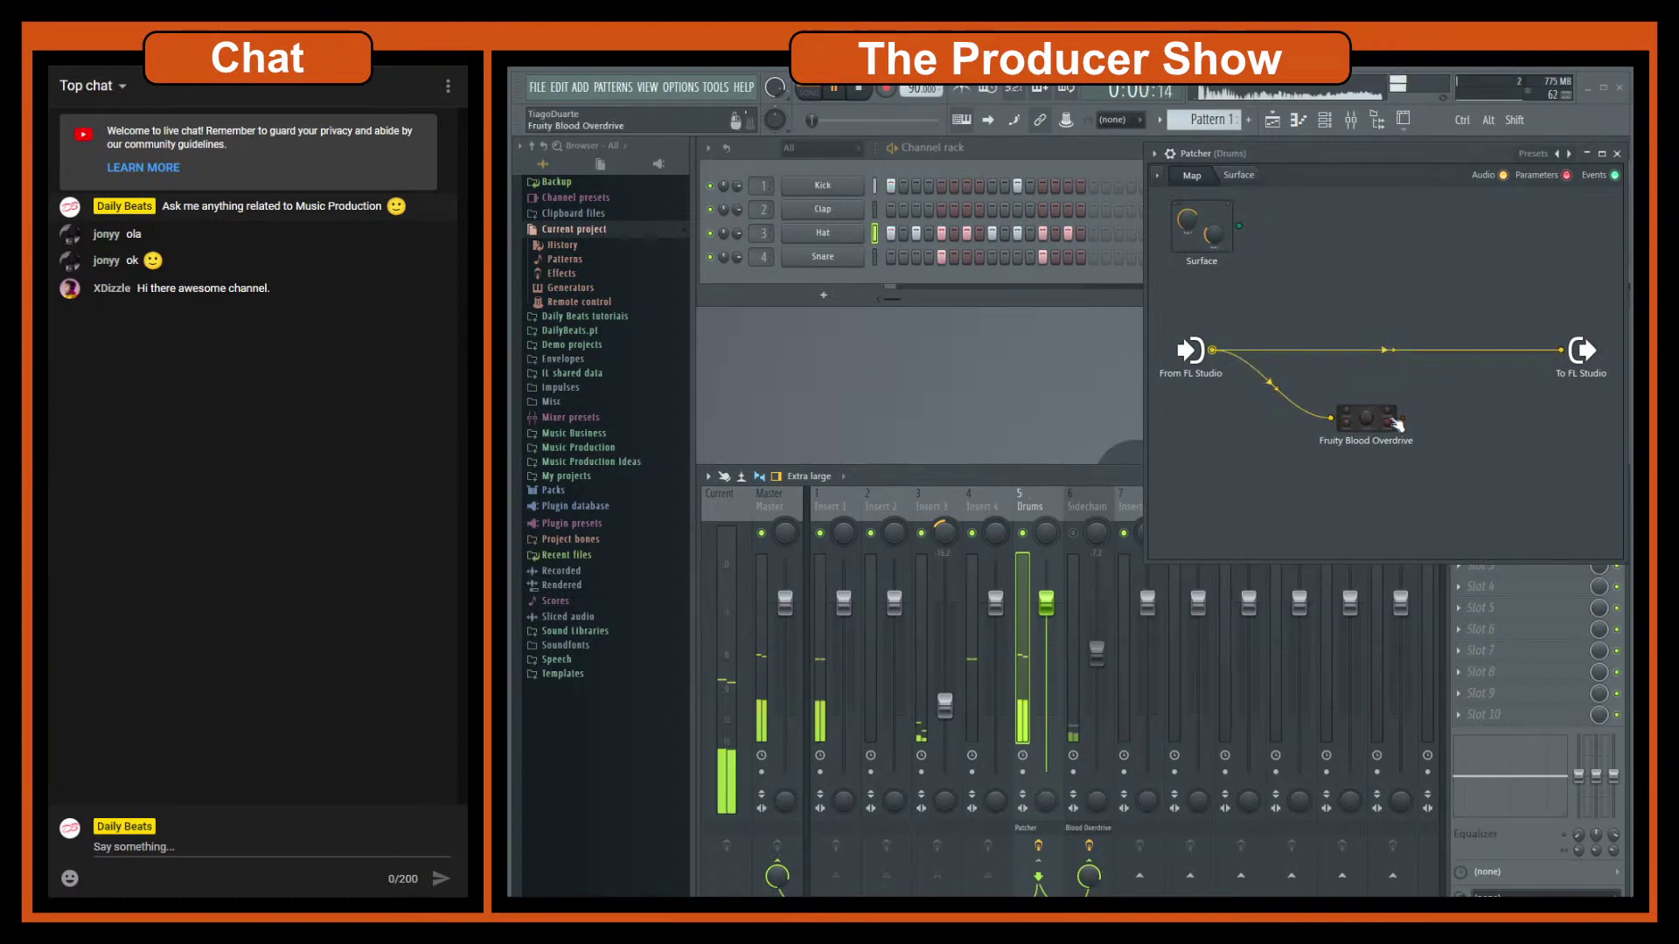
Step: Turn up the Blood Overdrive pre-amp and wire its output to Patcher's To FL Studio
left_click(1346, 424)
left_click_drag(830, 419, 844, 308)
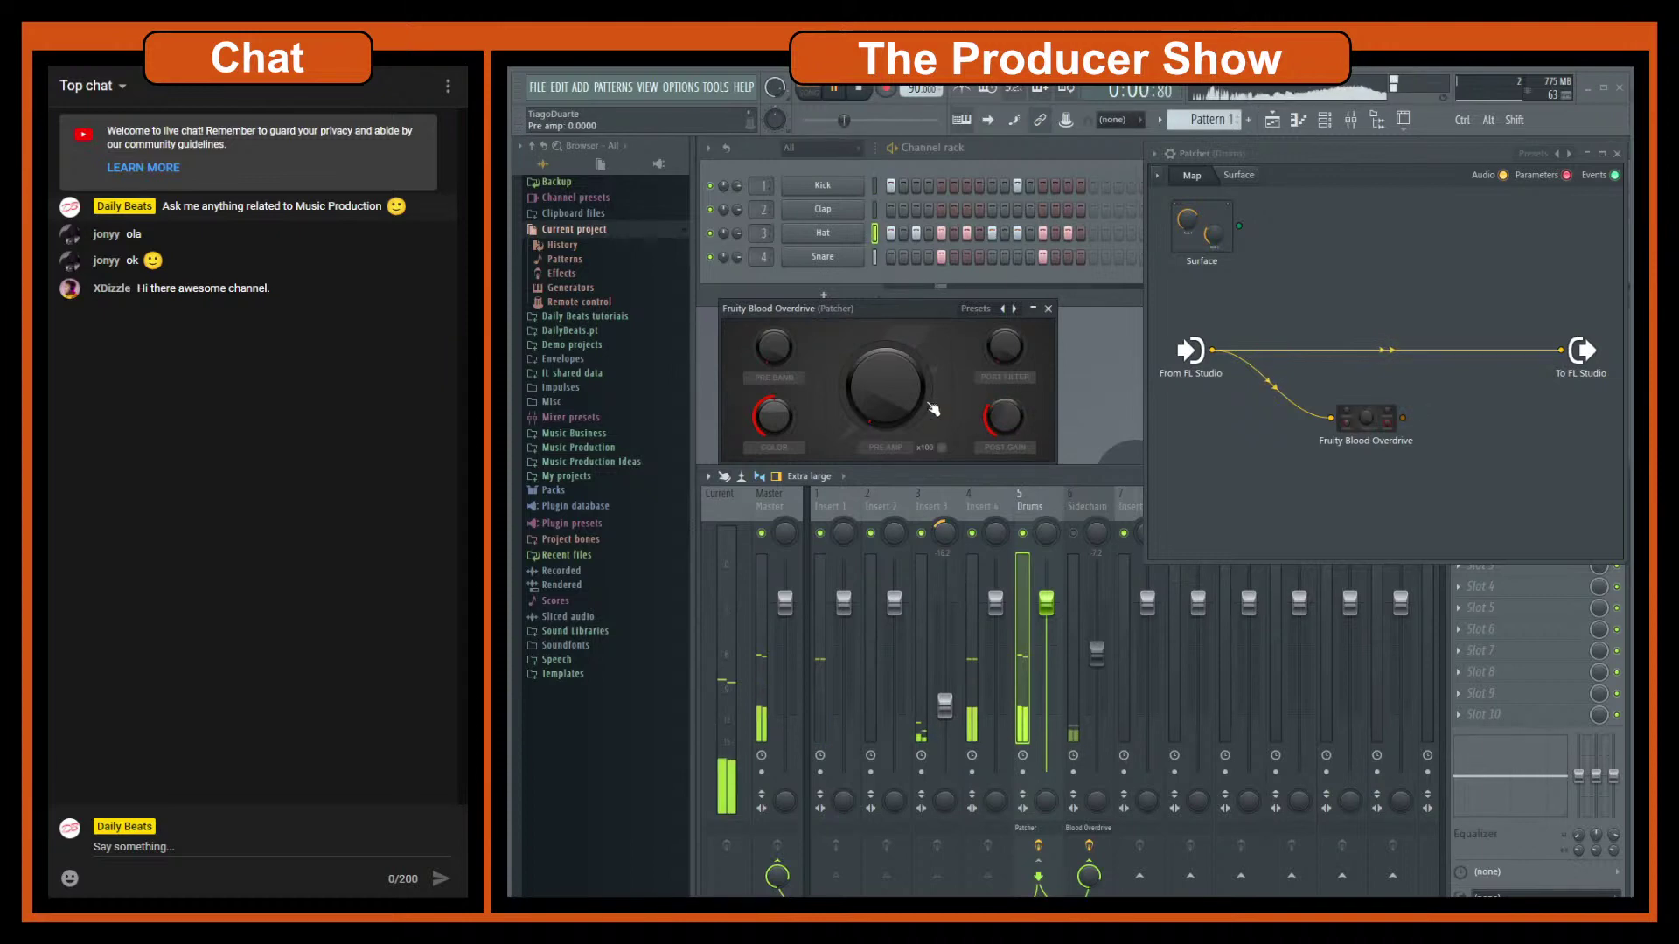
left_click_drag(886, 389, 886, 354)
left_click(1048, 309)
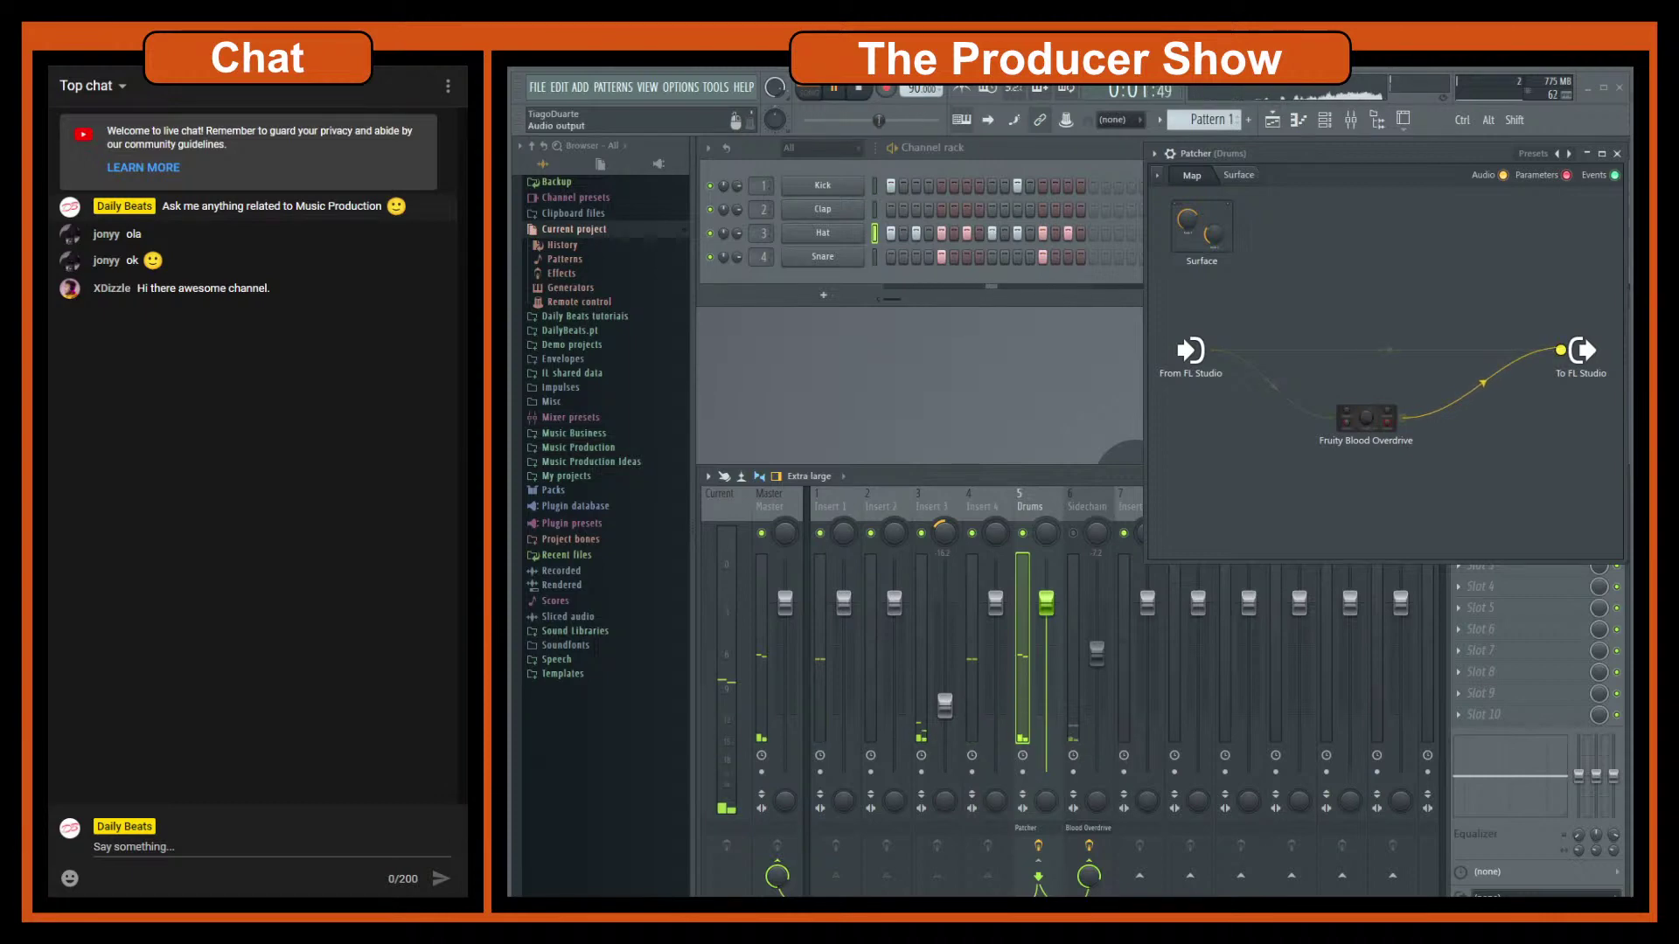
left_click_drag(1561, 350, 1492, 401)
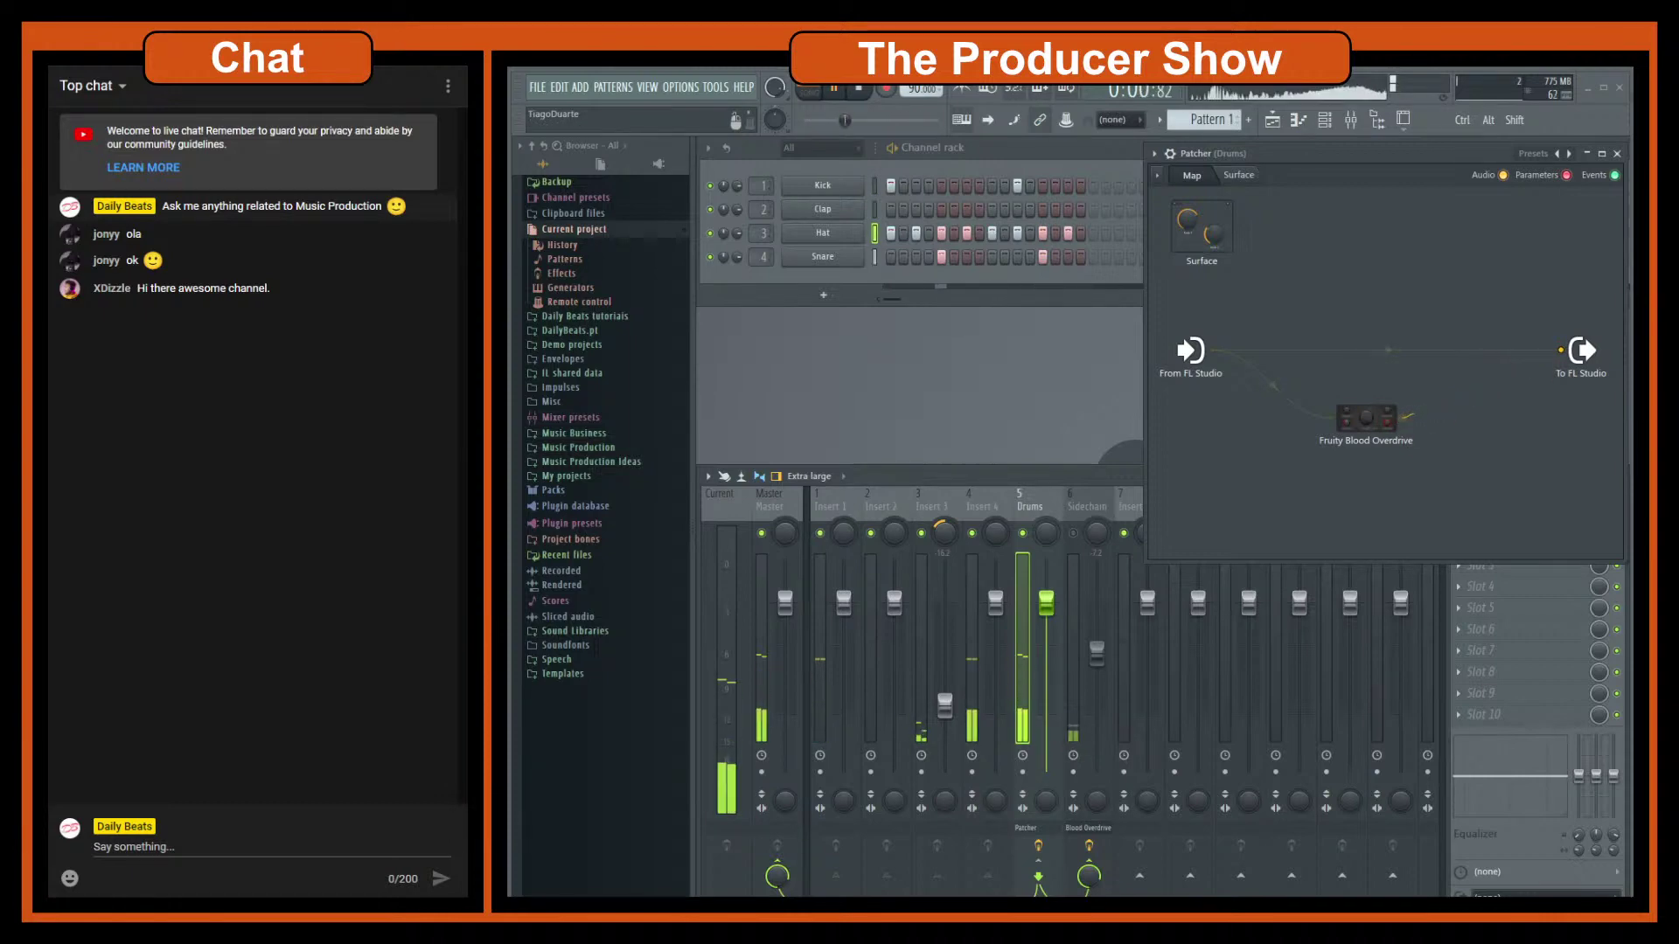
left_click_drag(1397, 417, 1561, 350)
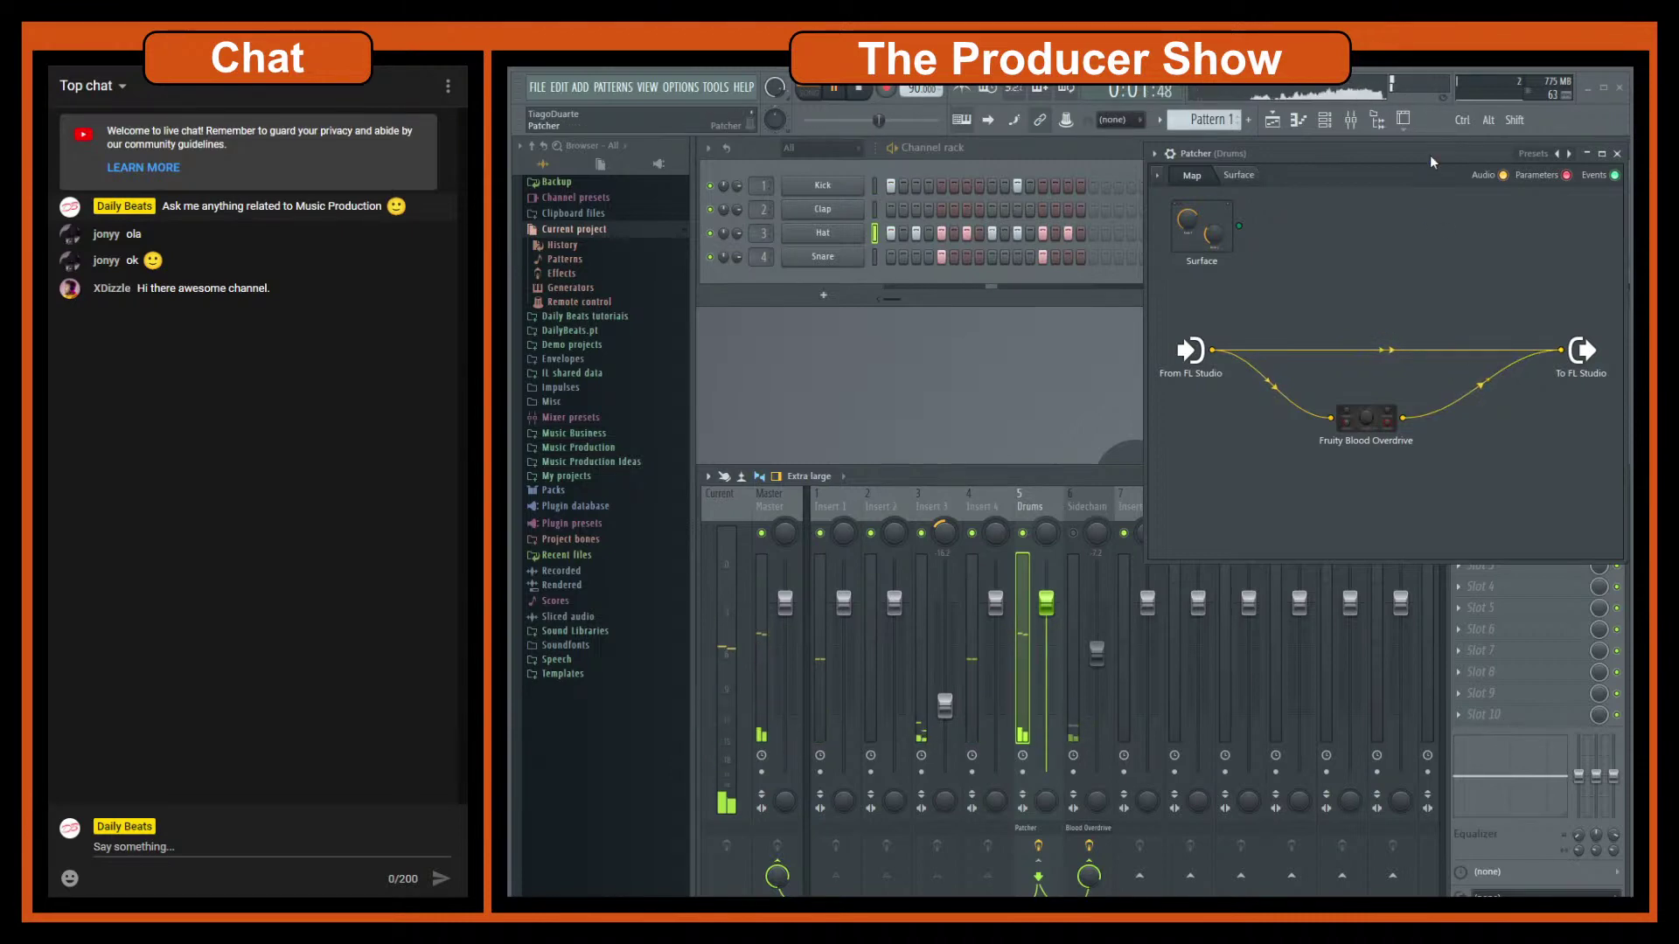
Step: Slide the Patcher window to the left, then close it
left_click_drag(1431, 154, 1190, 164)
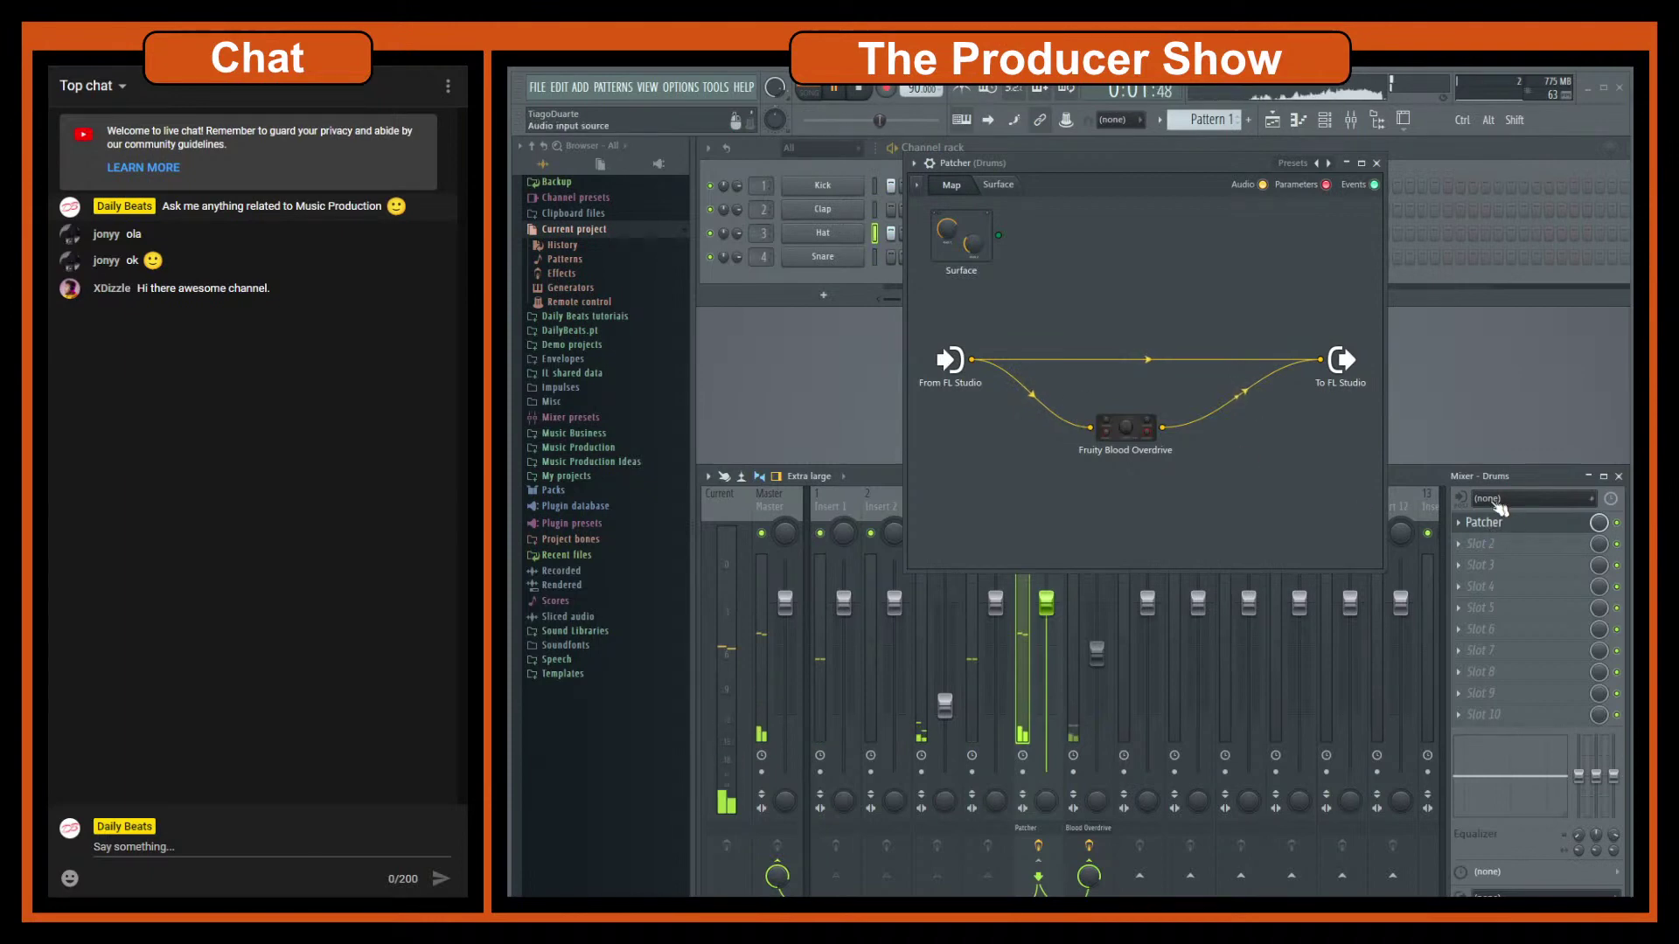
left_click_drag(1161, 159, 998, 157)
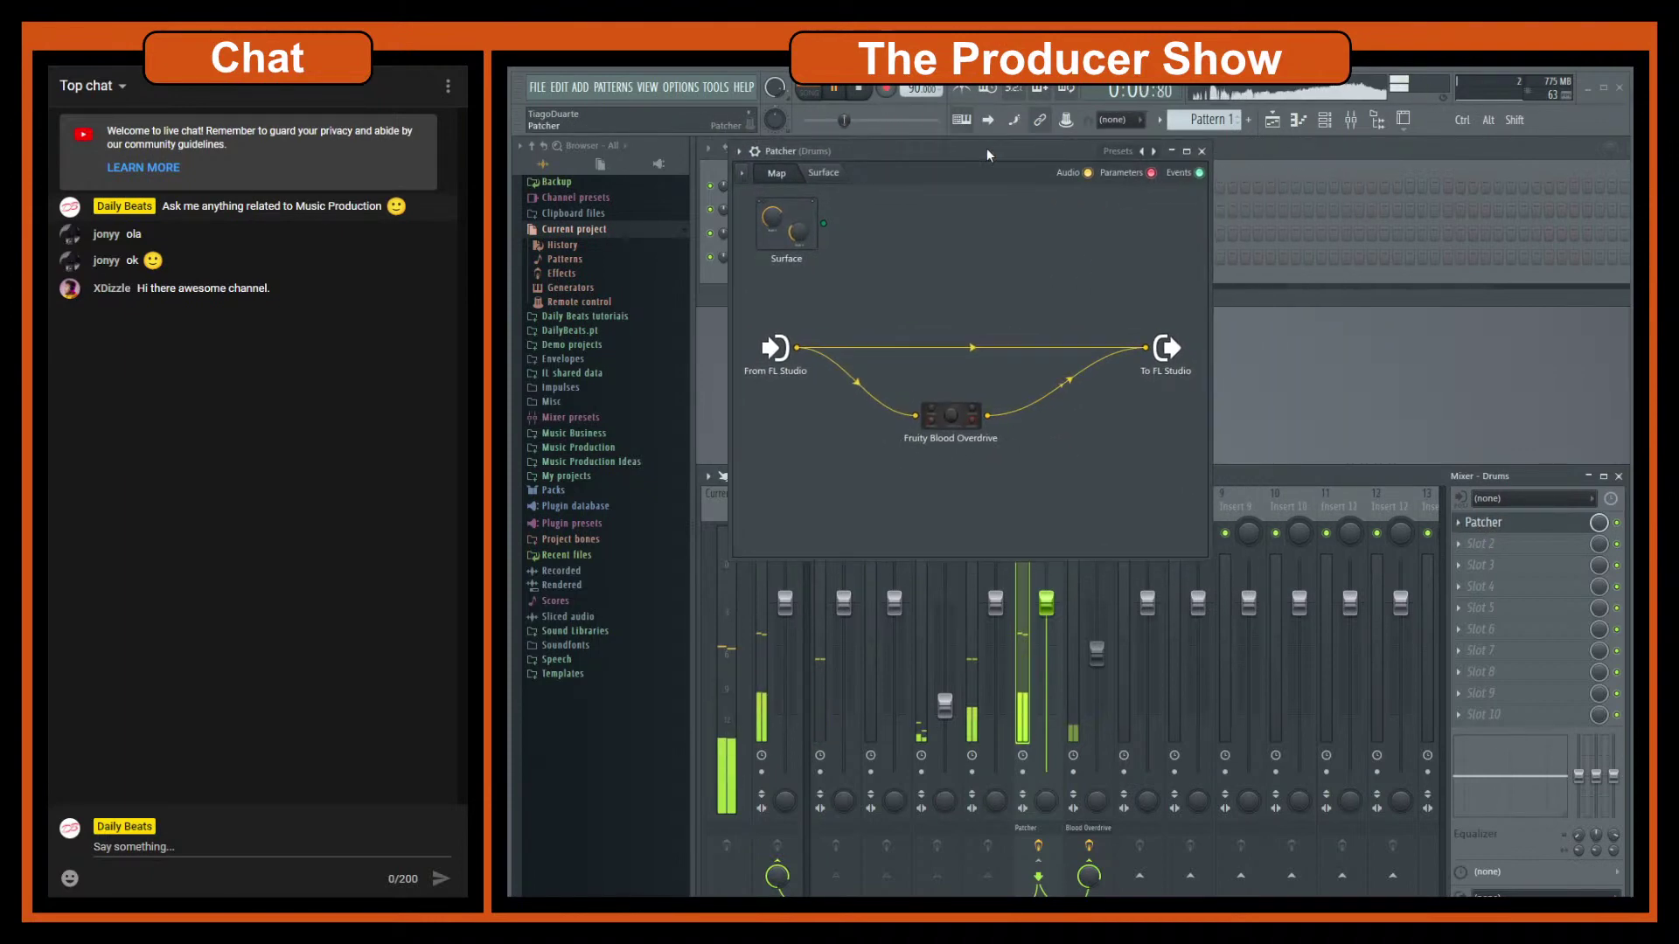
left_click(1213, 161)
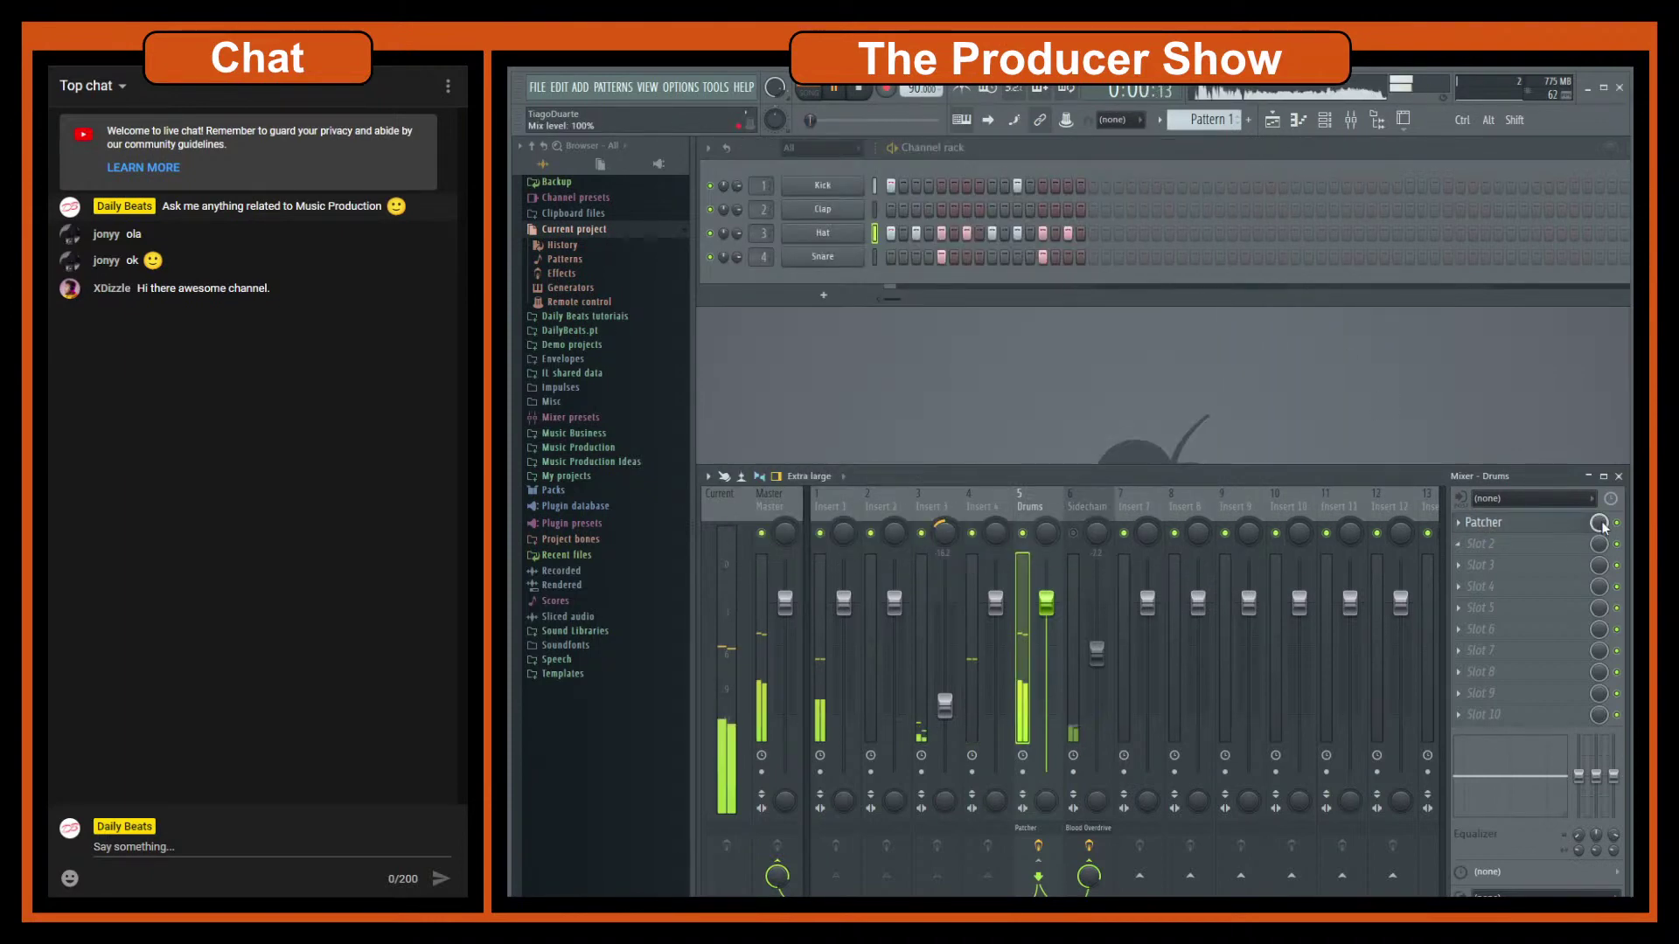
Step: Unmute the Sidechain insert, raise its volume to 79%, and check its Blood Overdrive plugin
left_click(1080, 538)
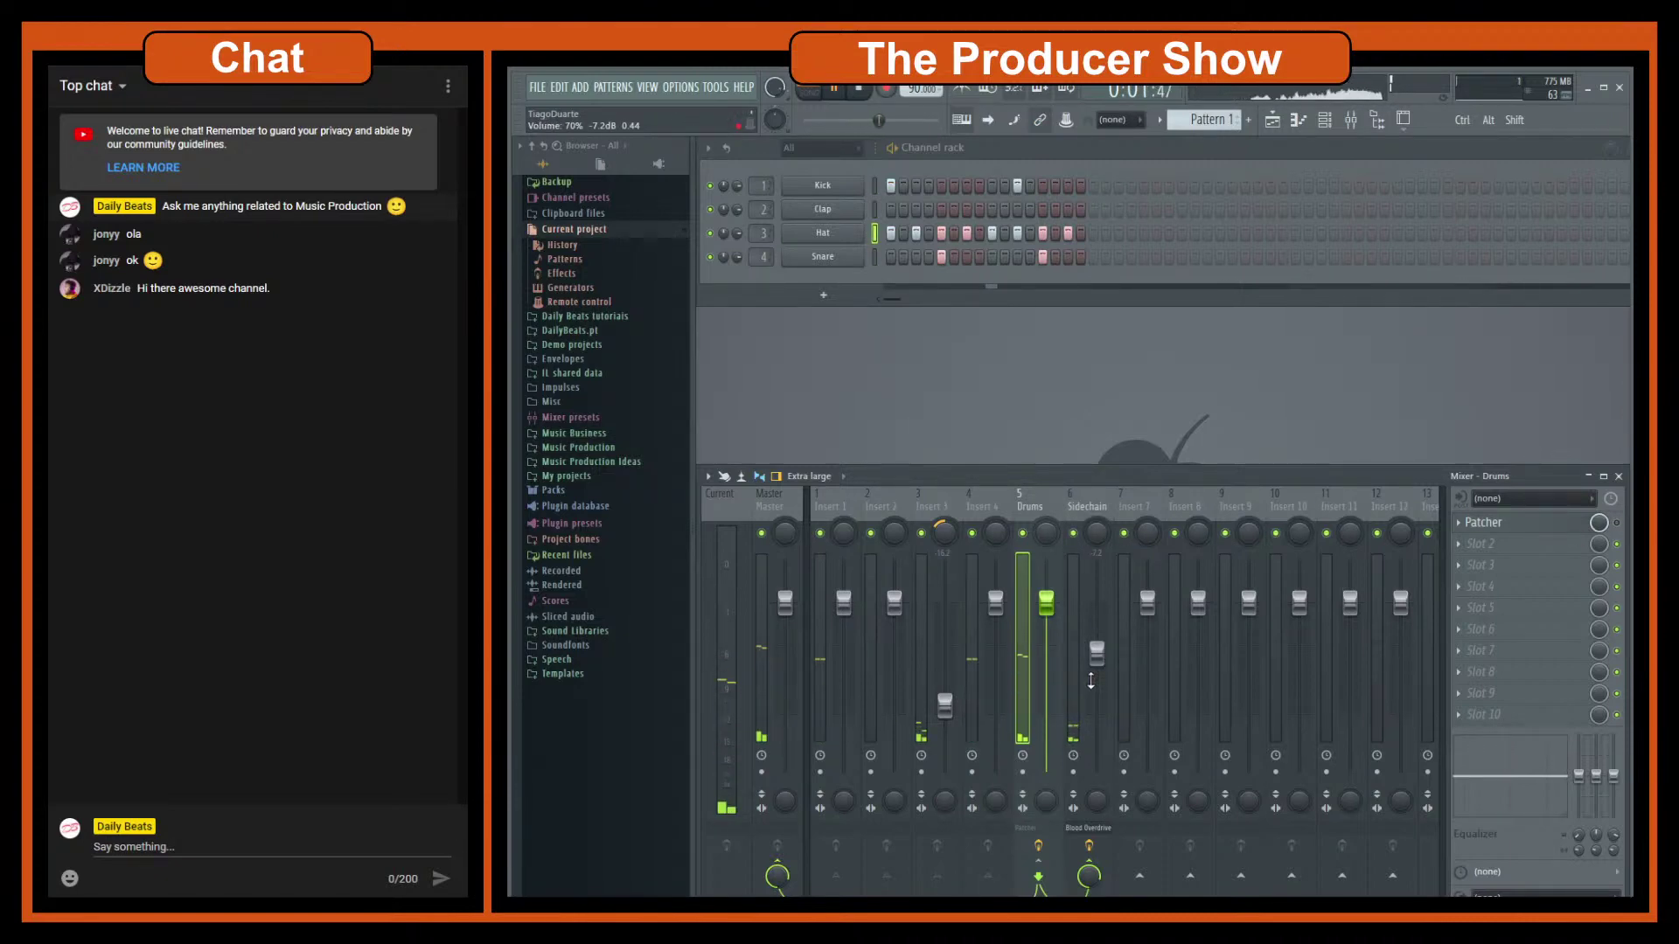
left_click_drag(1096, 652, 1098, 623)
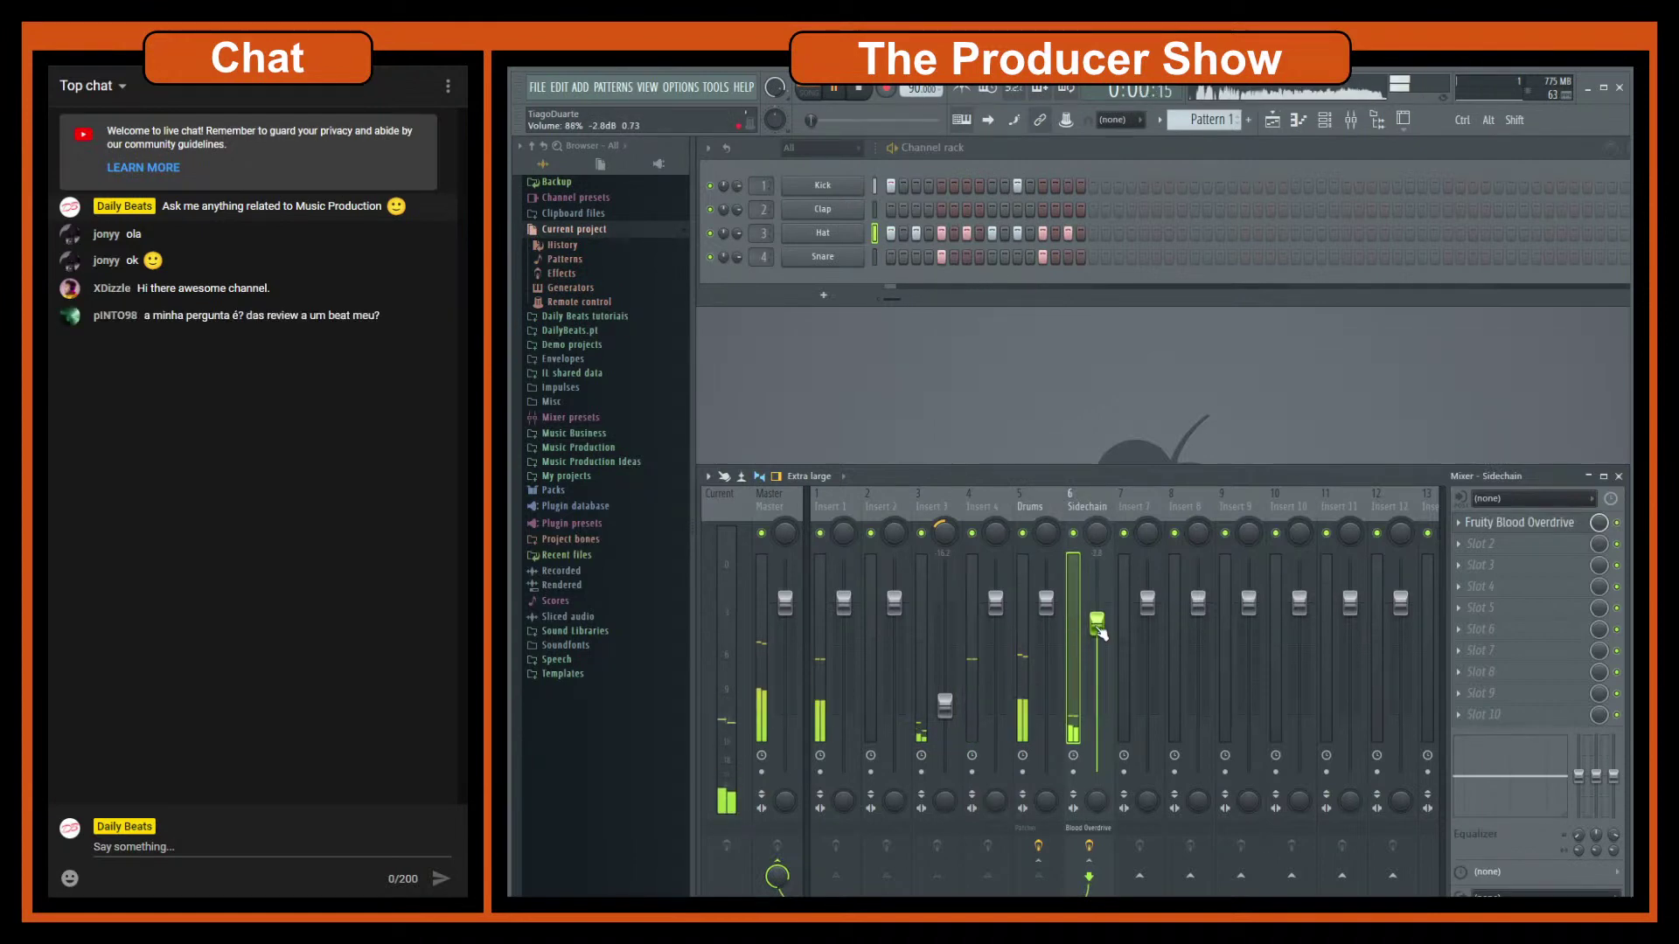
left_click(1531, 522)
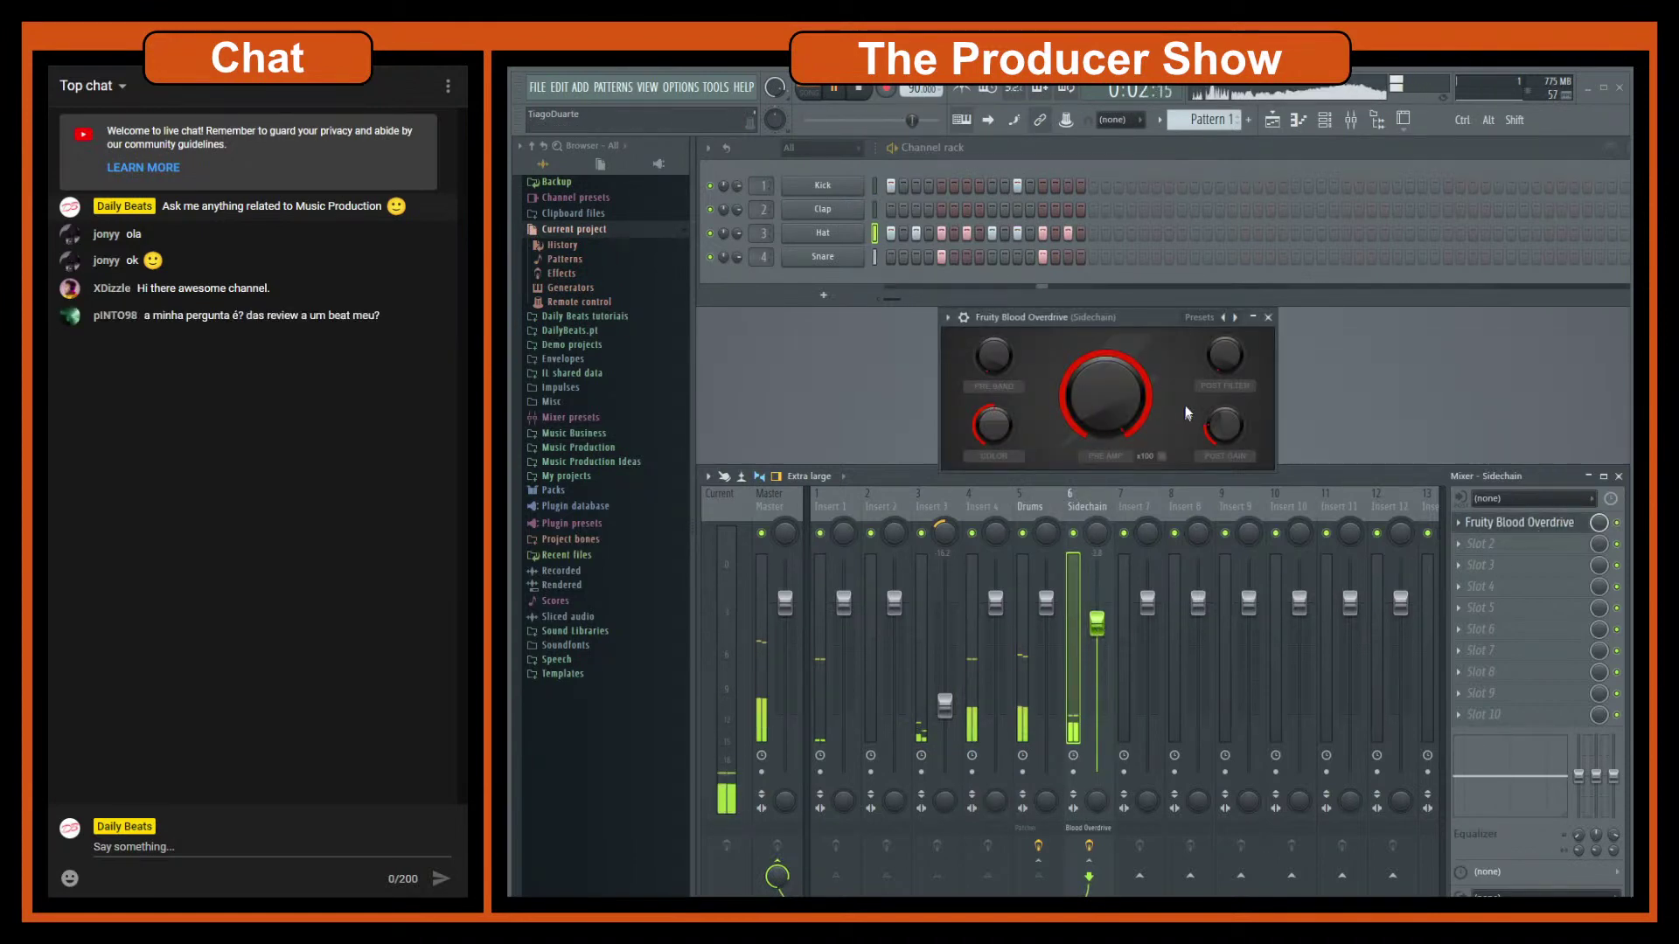
left_click(1268, 318)
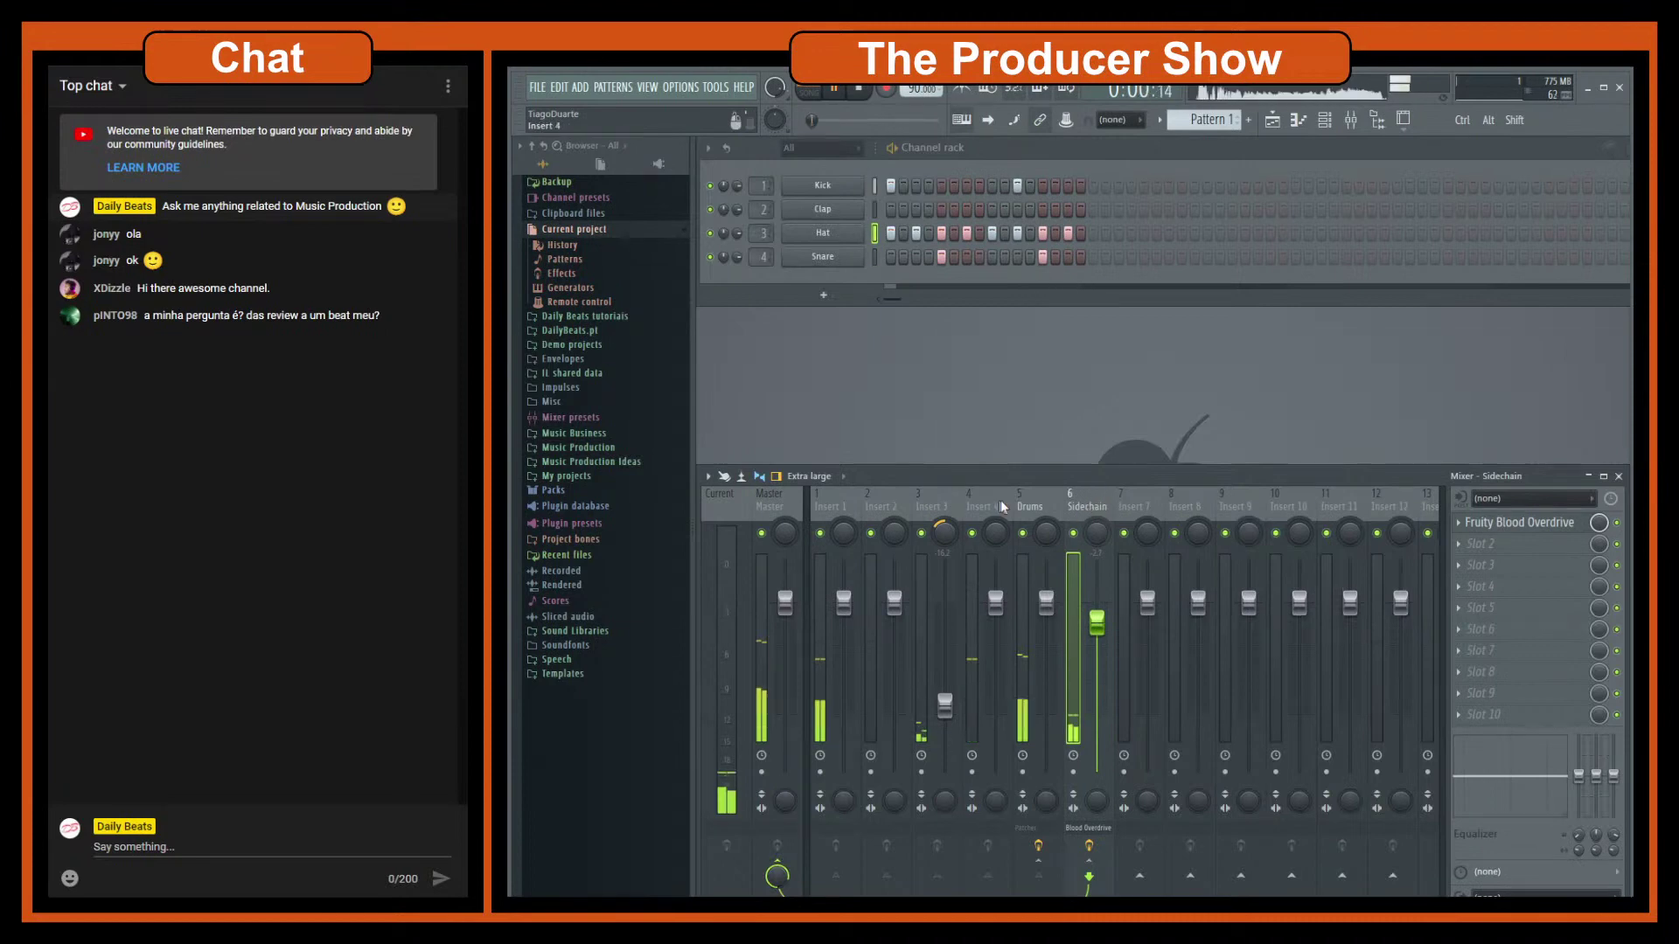
Step: Select the Drums insert and open its Patcher to view the Blood Overdrive routing
left_click(1048, 505)
left_click(1087, 506)
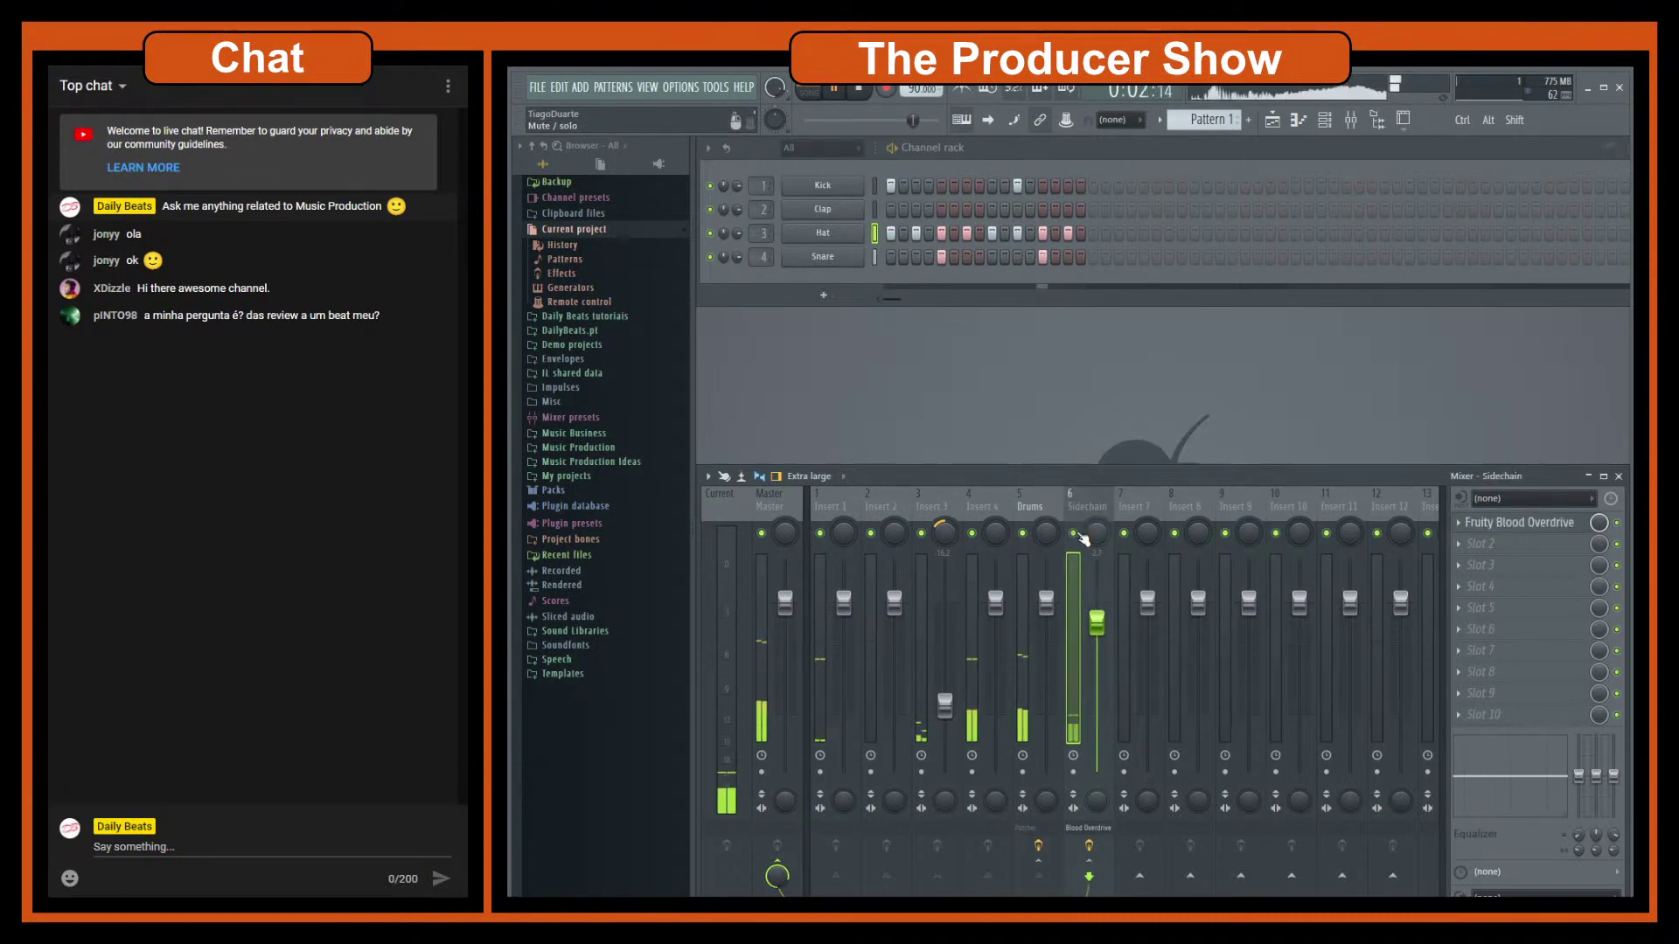
left_click(1048, 507)
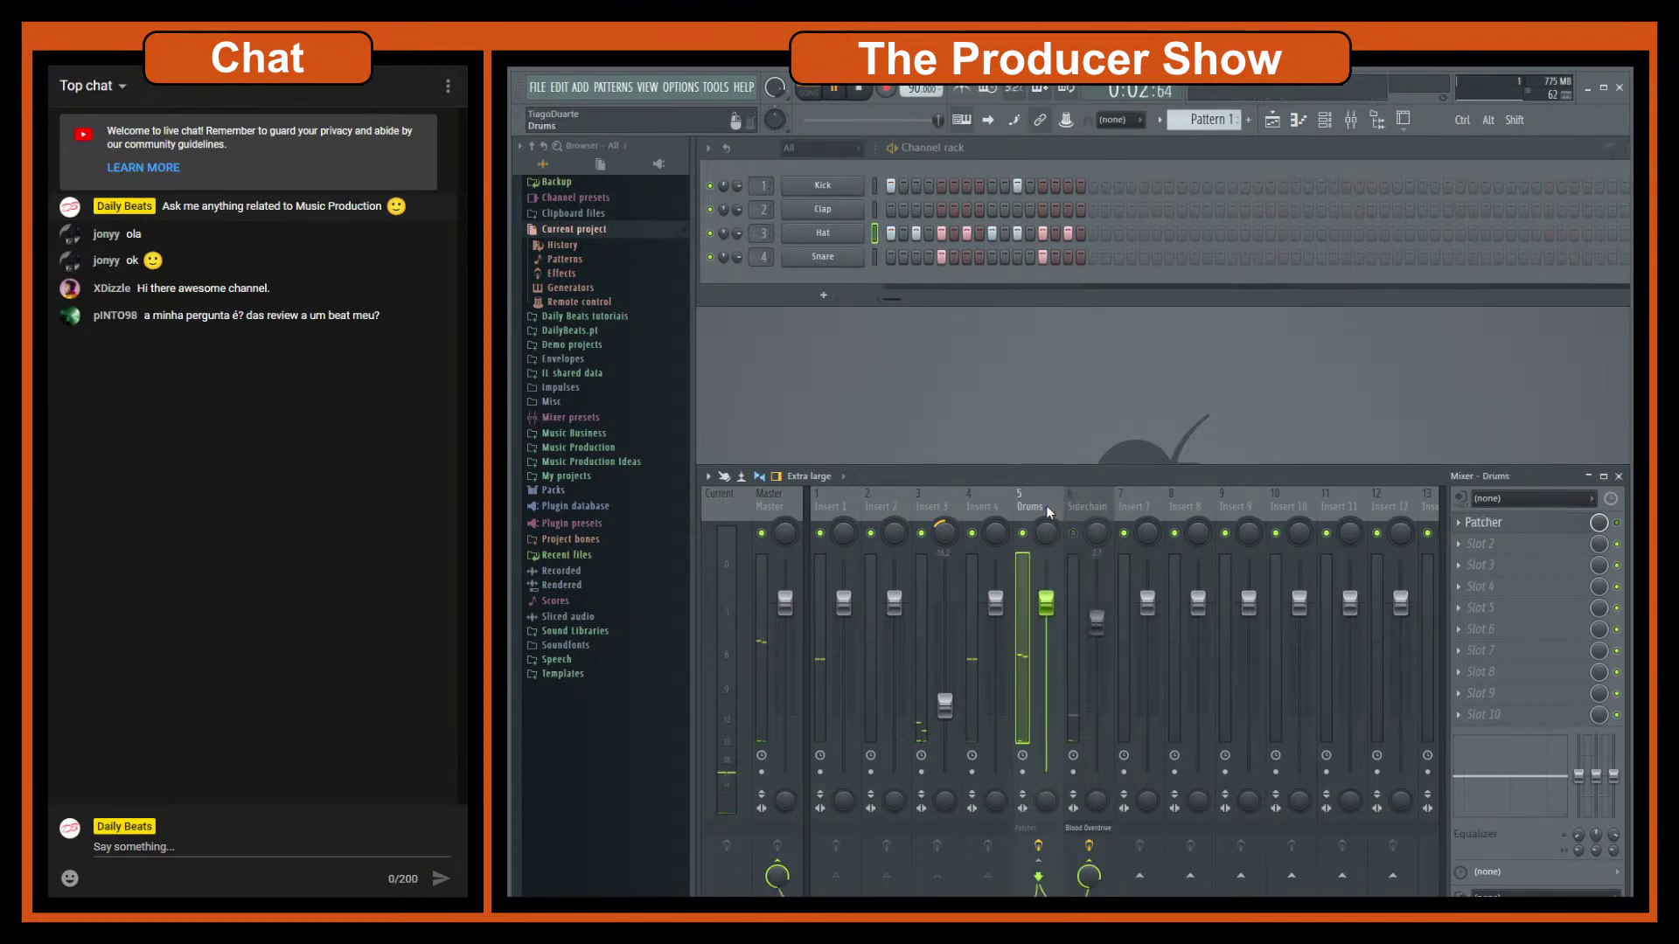
left_click(1554, 529)
left_click(947, 421)
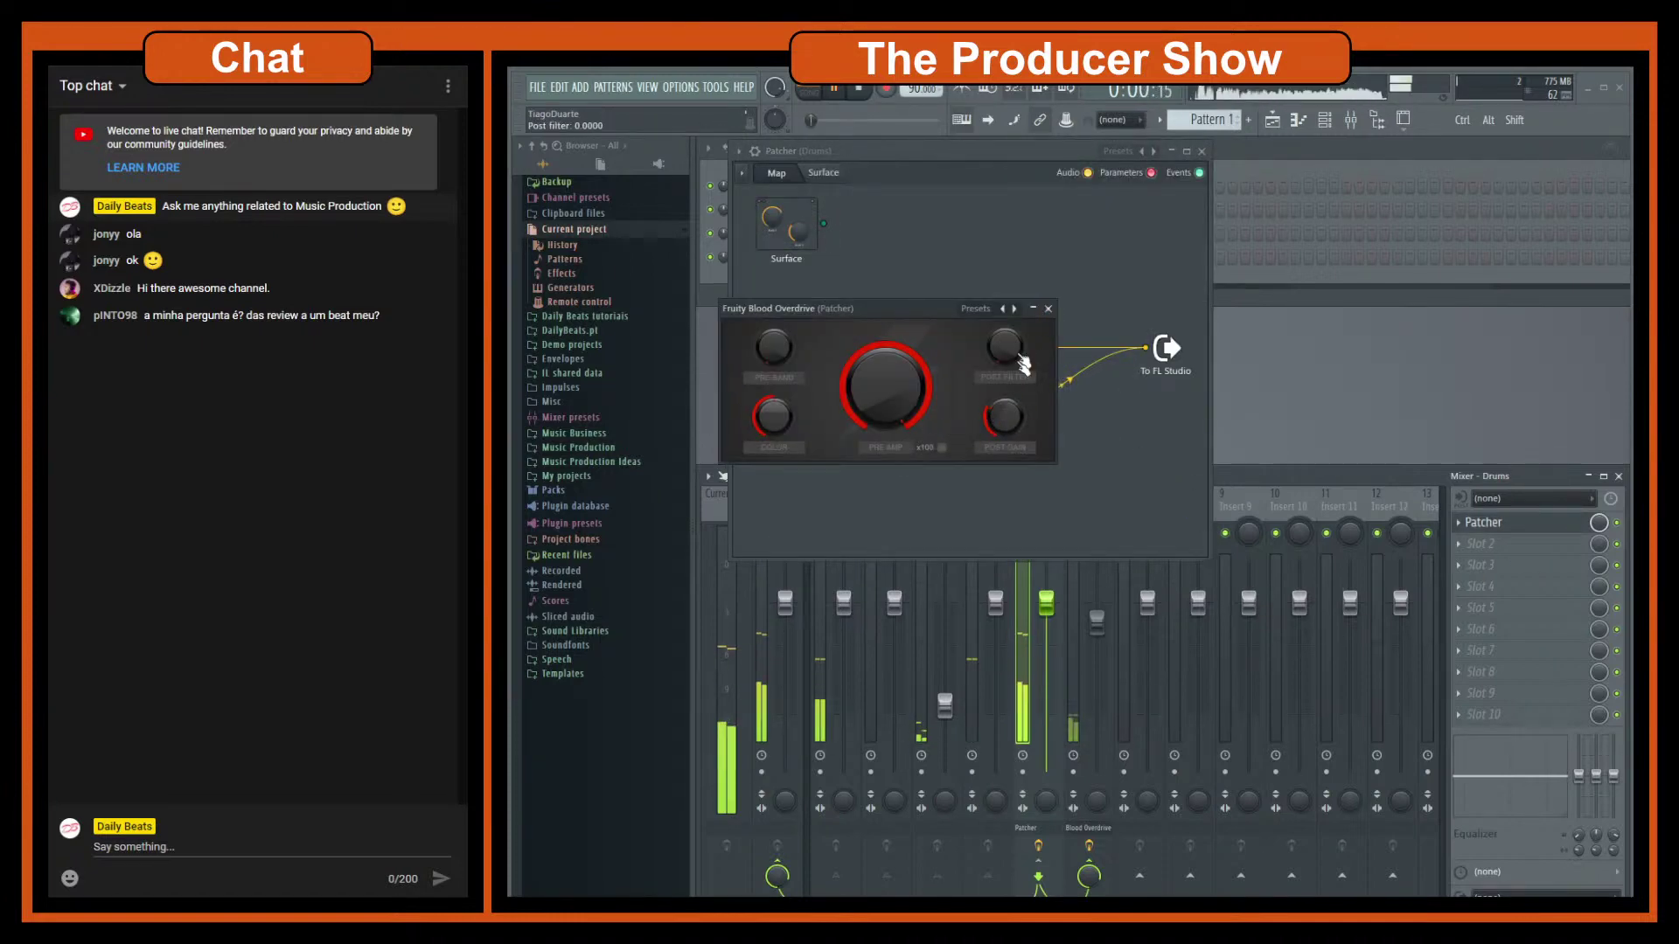
left_click(1048, 309)
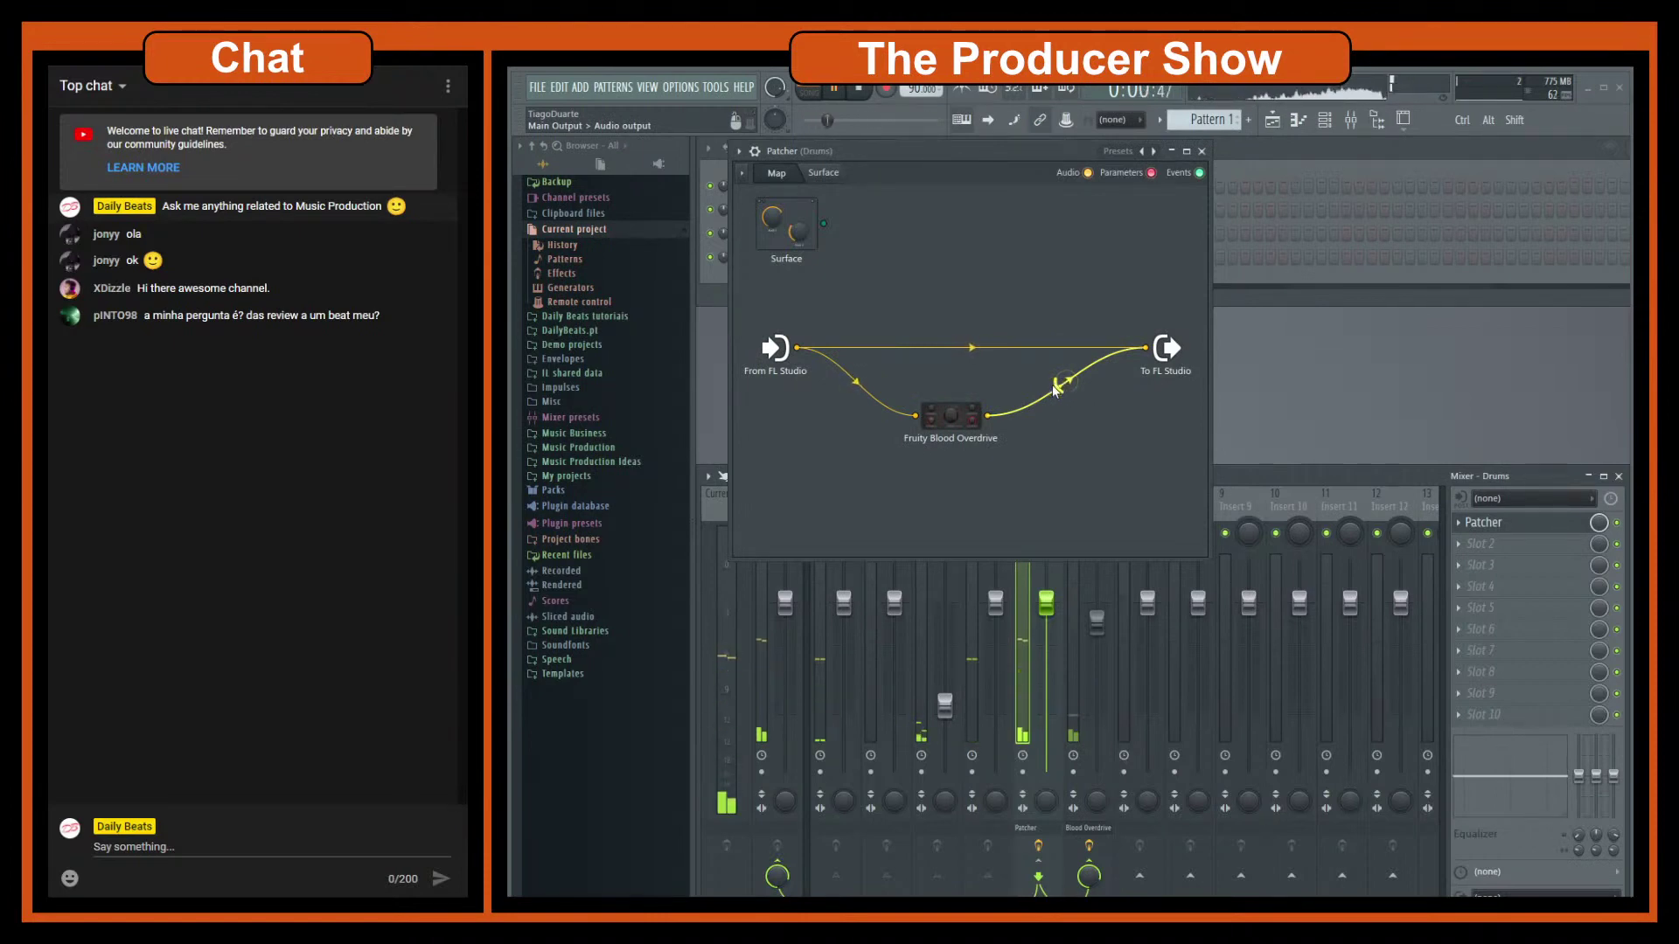
Step: Stop playback, move the Patcher aside, and step through the neighbouring mixer inserts
left_click(858, 89)
left_click_drag(923, 150, 1401, 376)
key("Right")
key("Right")
key("Right")
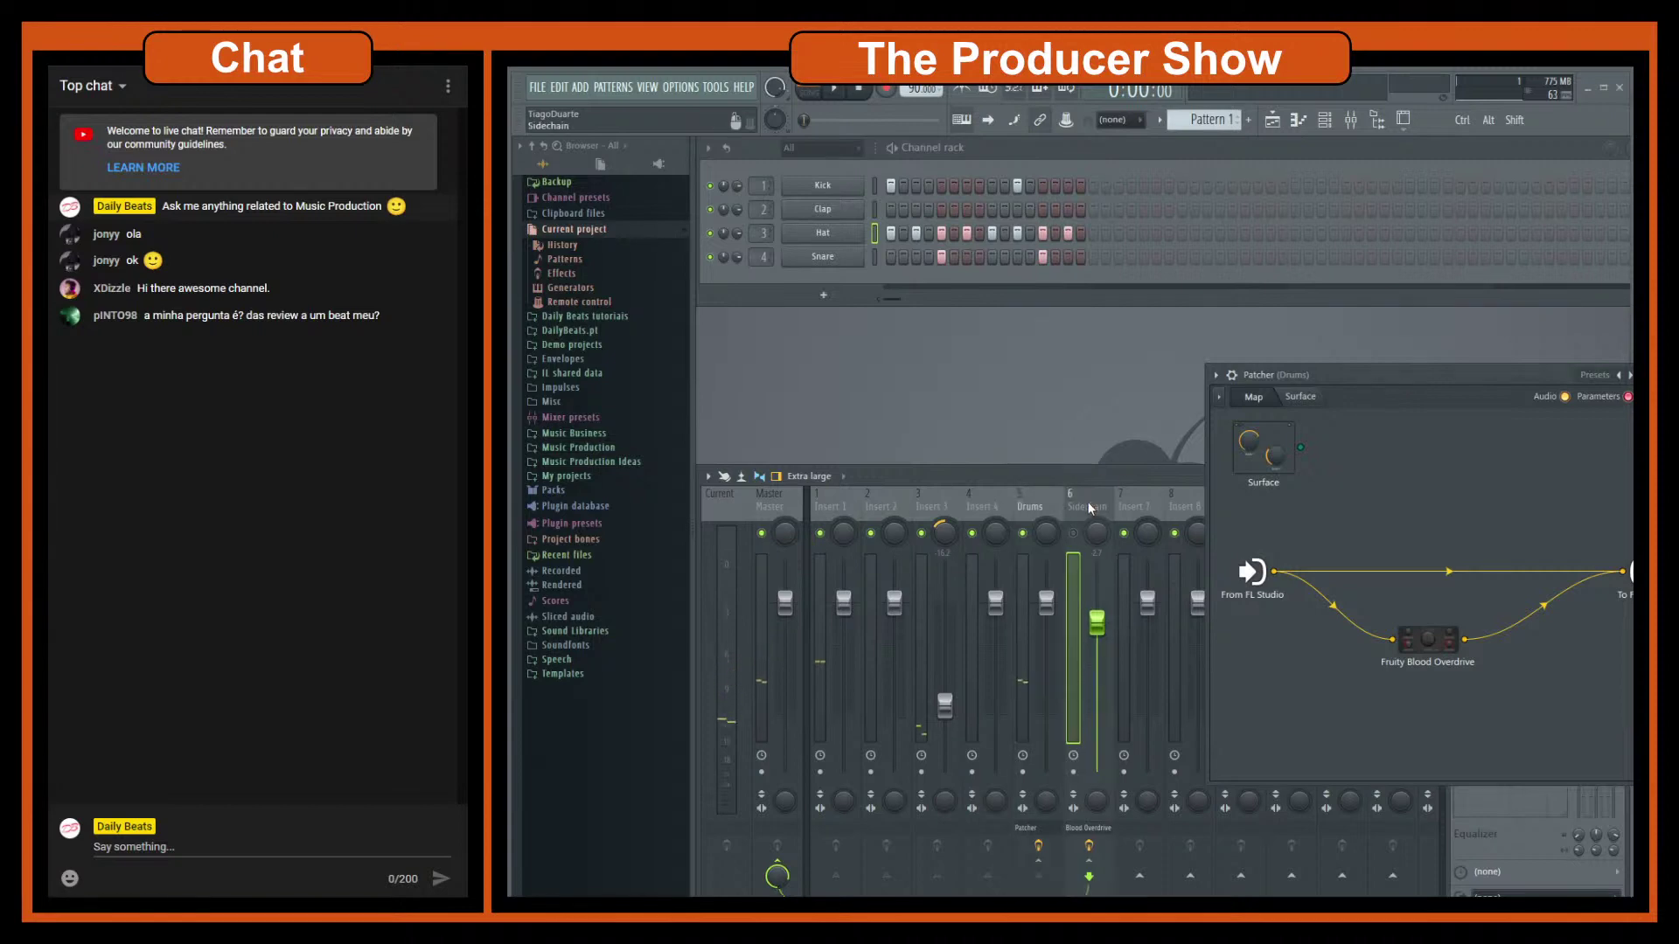
key("Left")
key("Left")
key("Right")
key("Right")
key("Left")
key("Left")
key("Right")
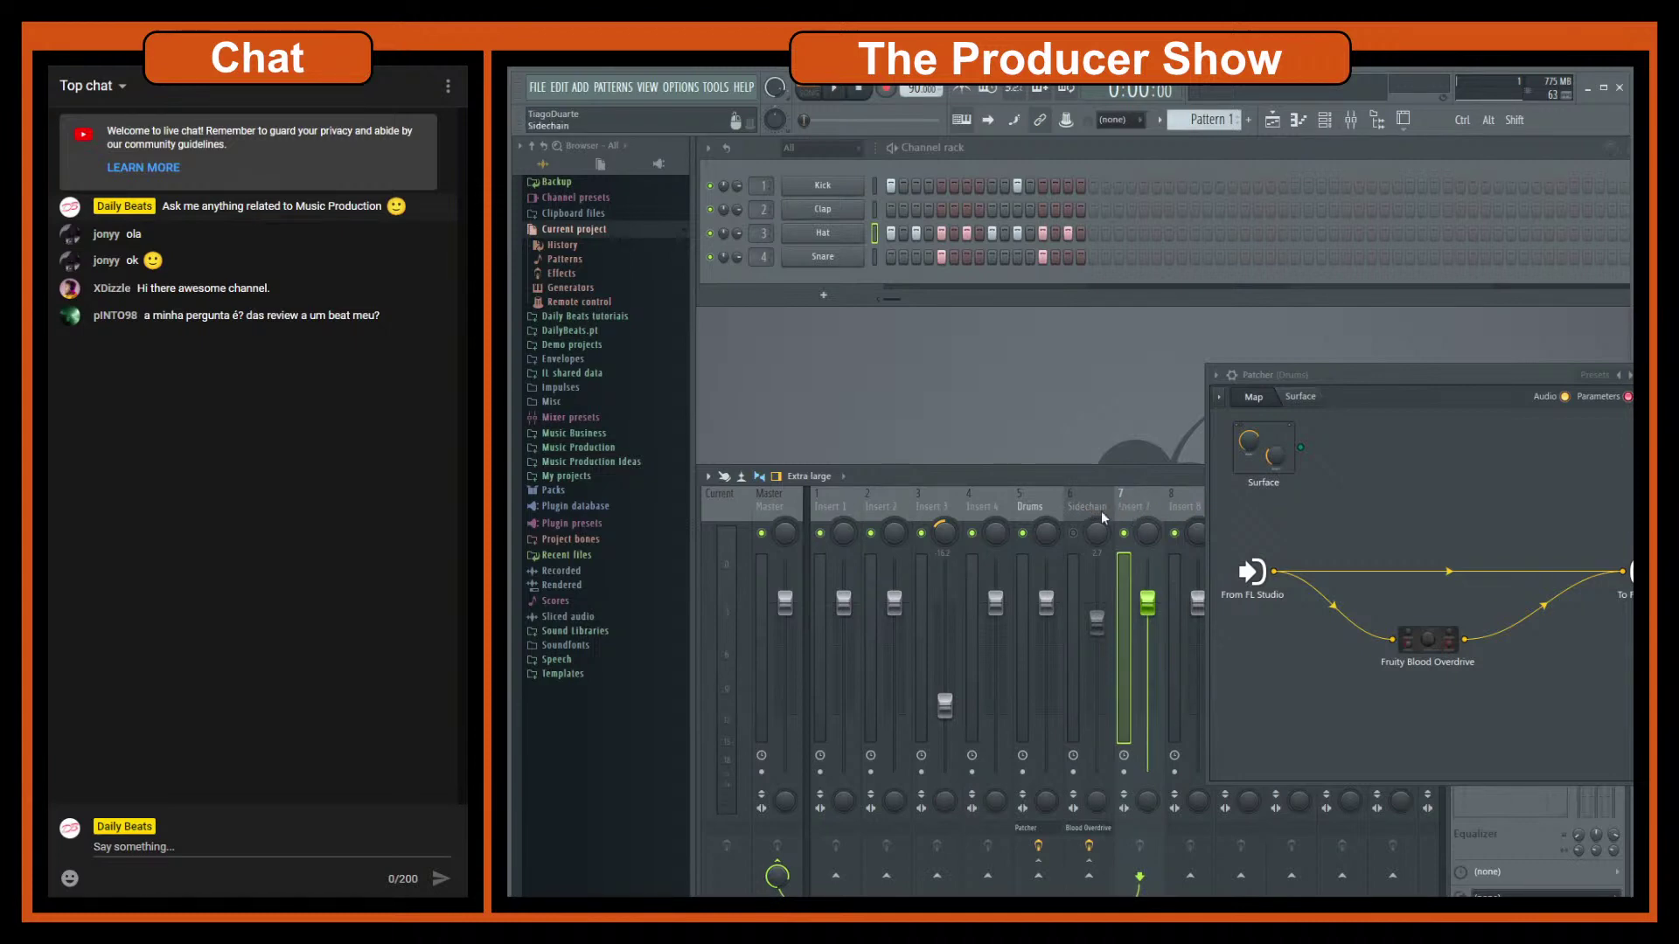
Step: Select the Sidechain, Insert 7 and Insert 8, then return the Patcher to upper centre
left_click(1076, 510)
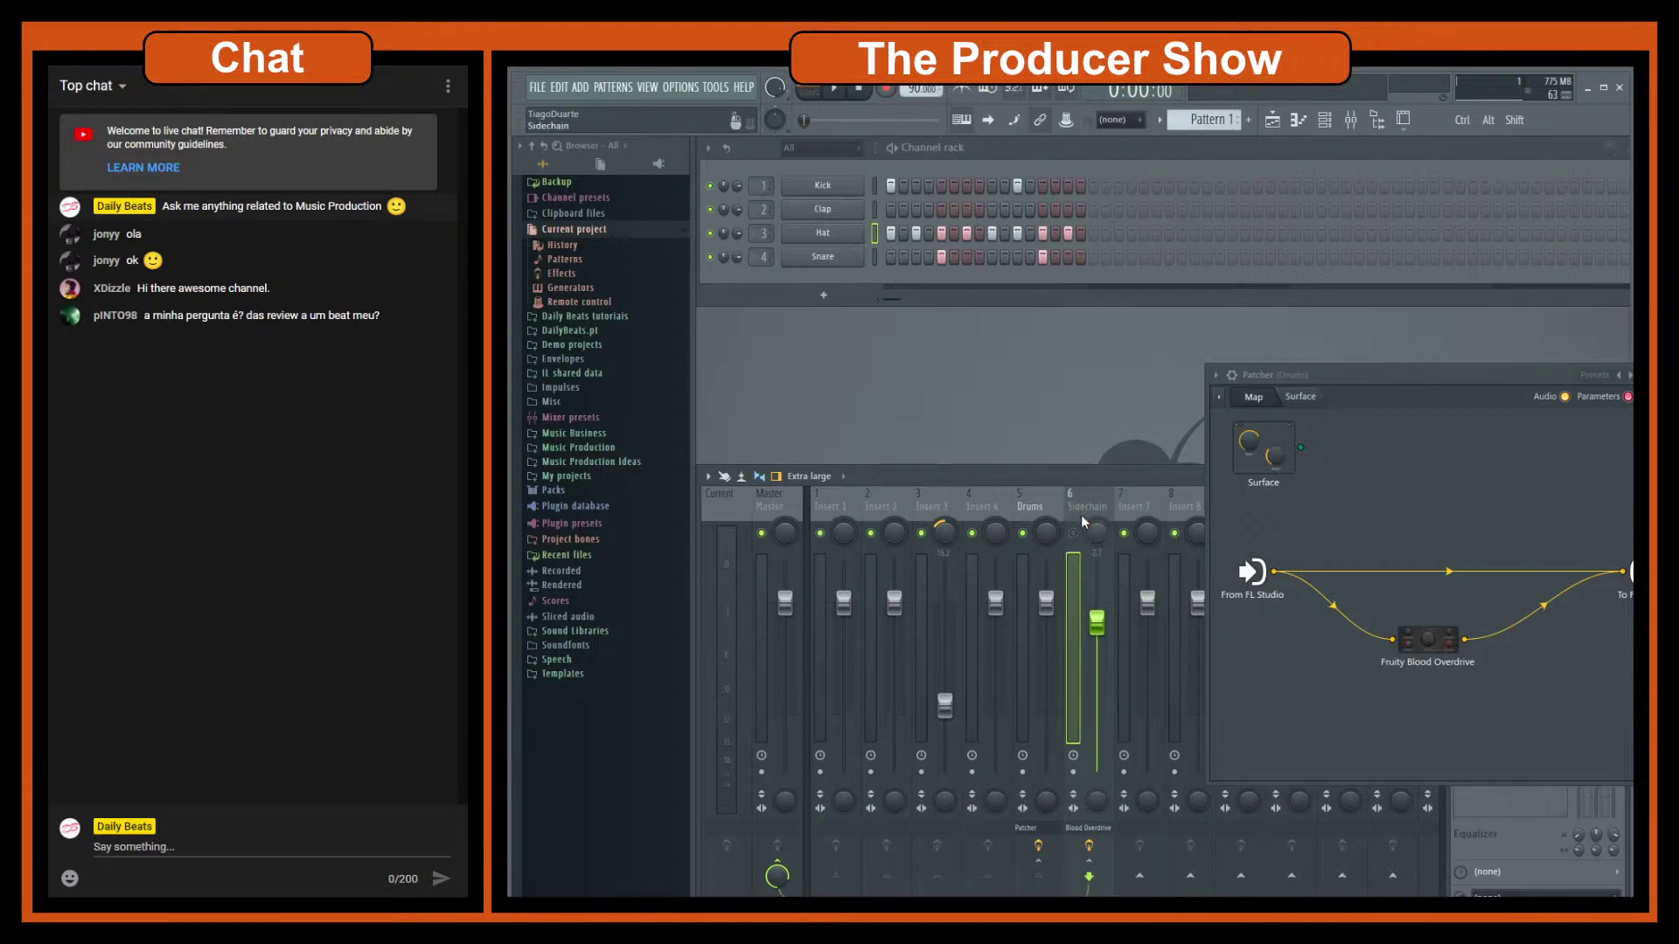
left_click(1144, 502)
left_click(1190, 502)
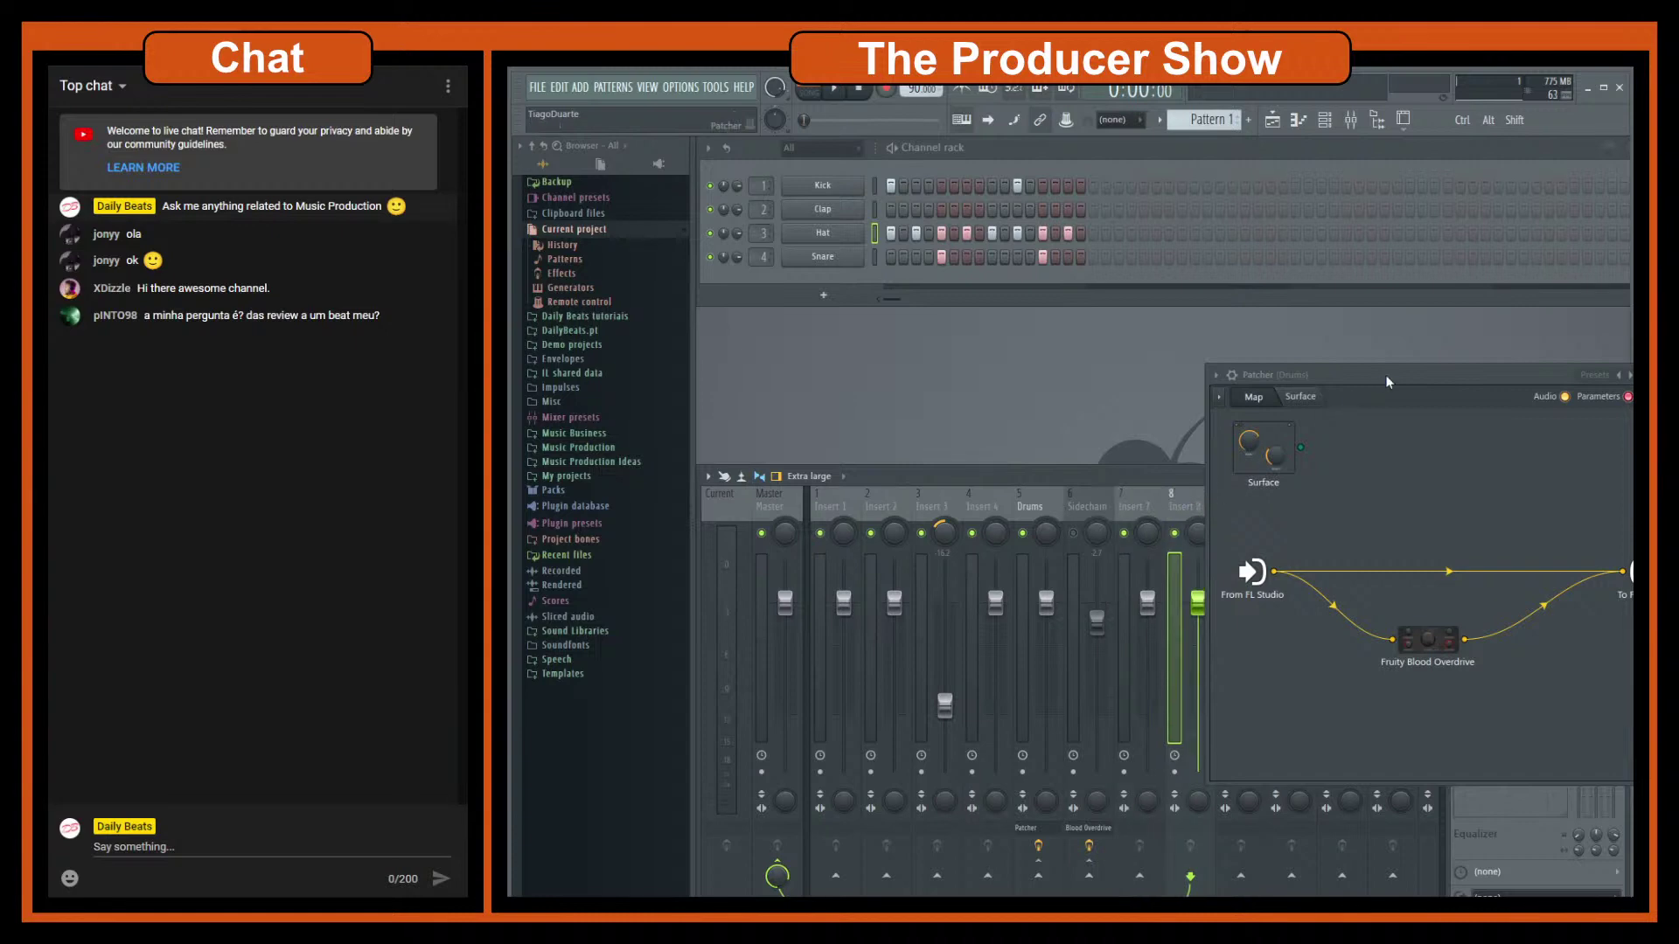
left_click_drag(1386, 374, 976, 213)
Step: Add Fruity Reeverb 2 from Effects > Delay reverb and place it below Blood Overdrive
right_click(1006, 578)
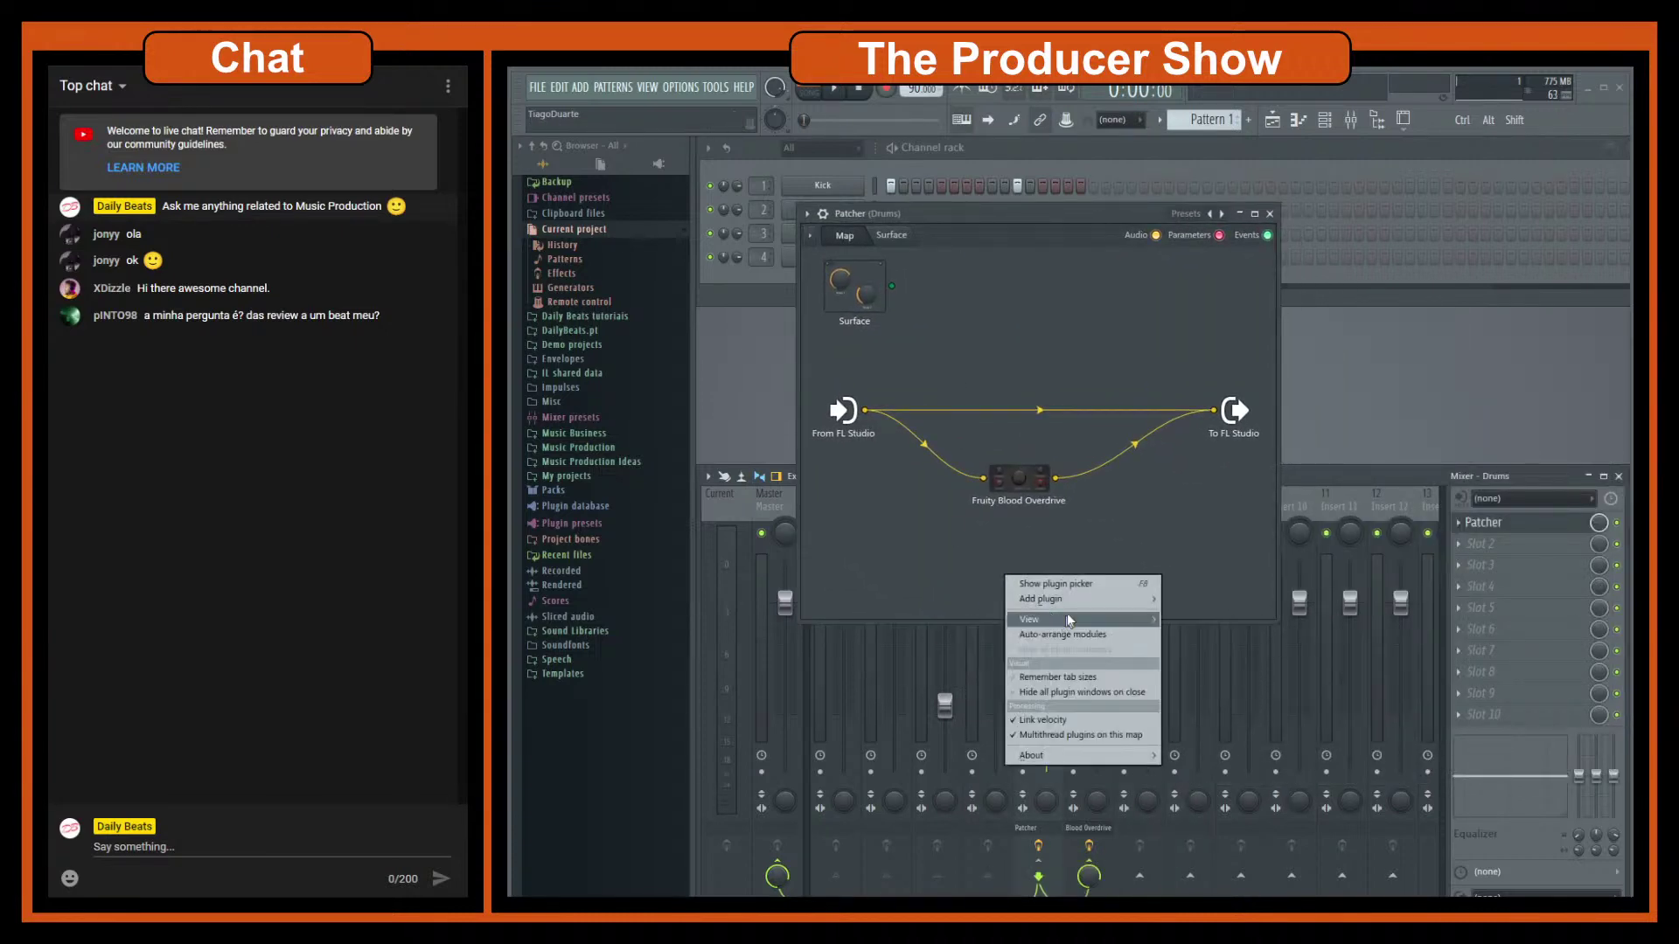
mouse_move(1071, 599)
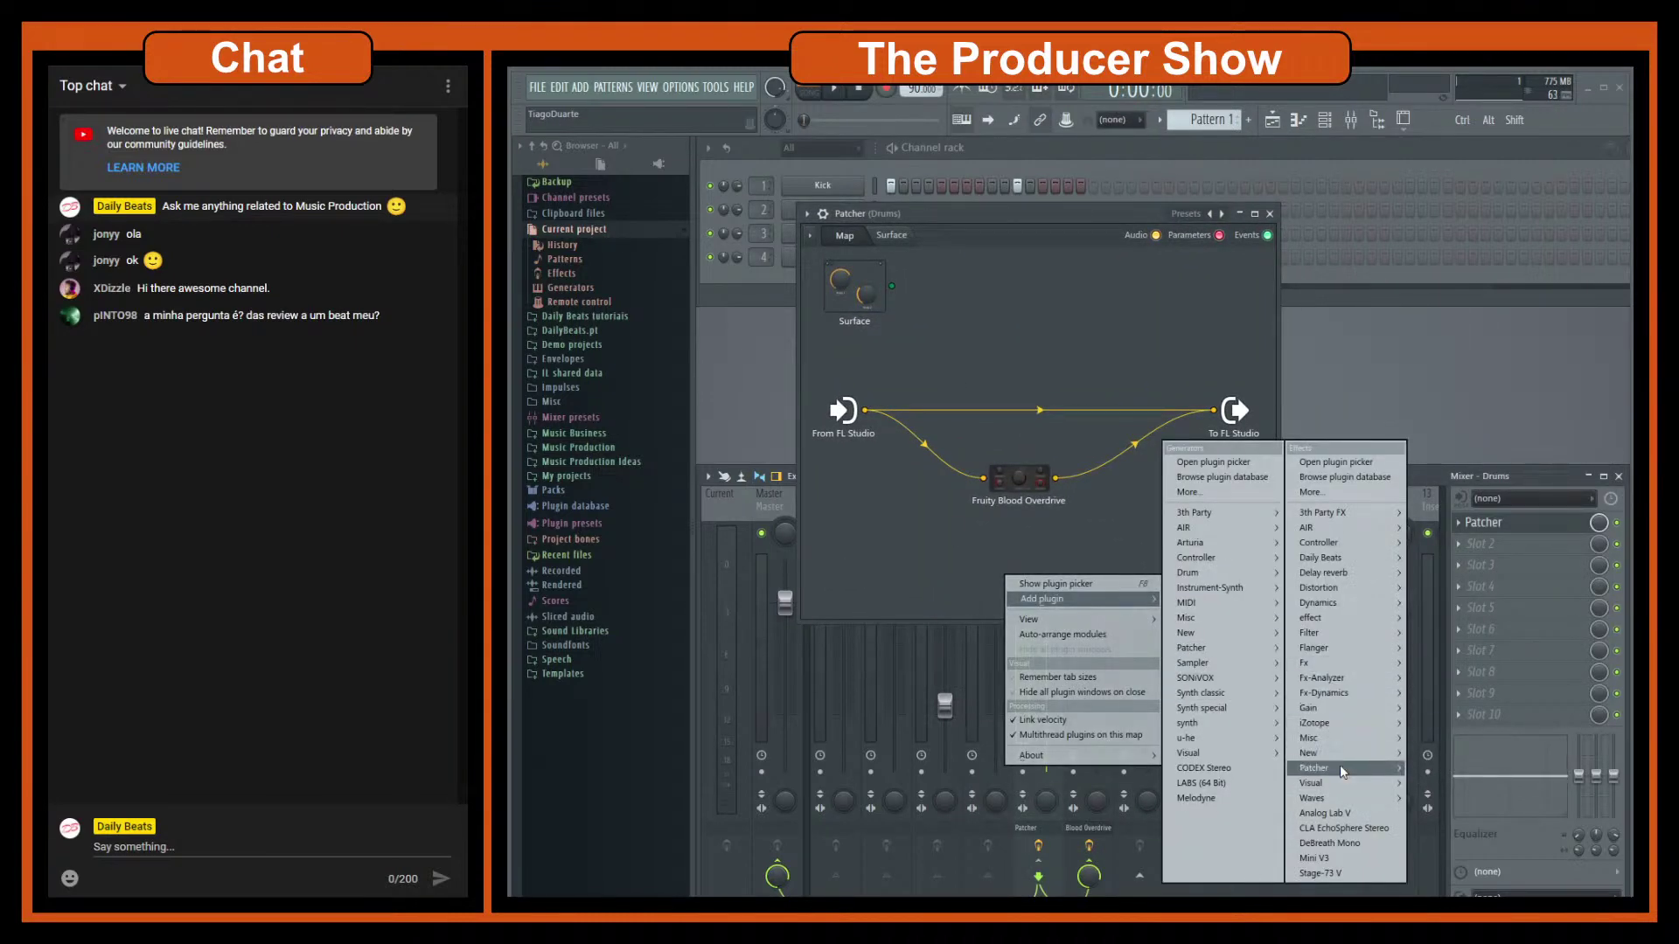
mouse_move(1341, 797)
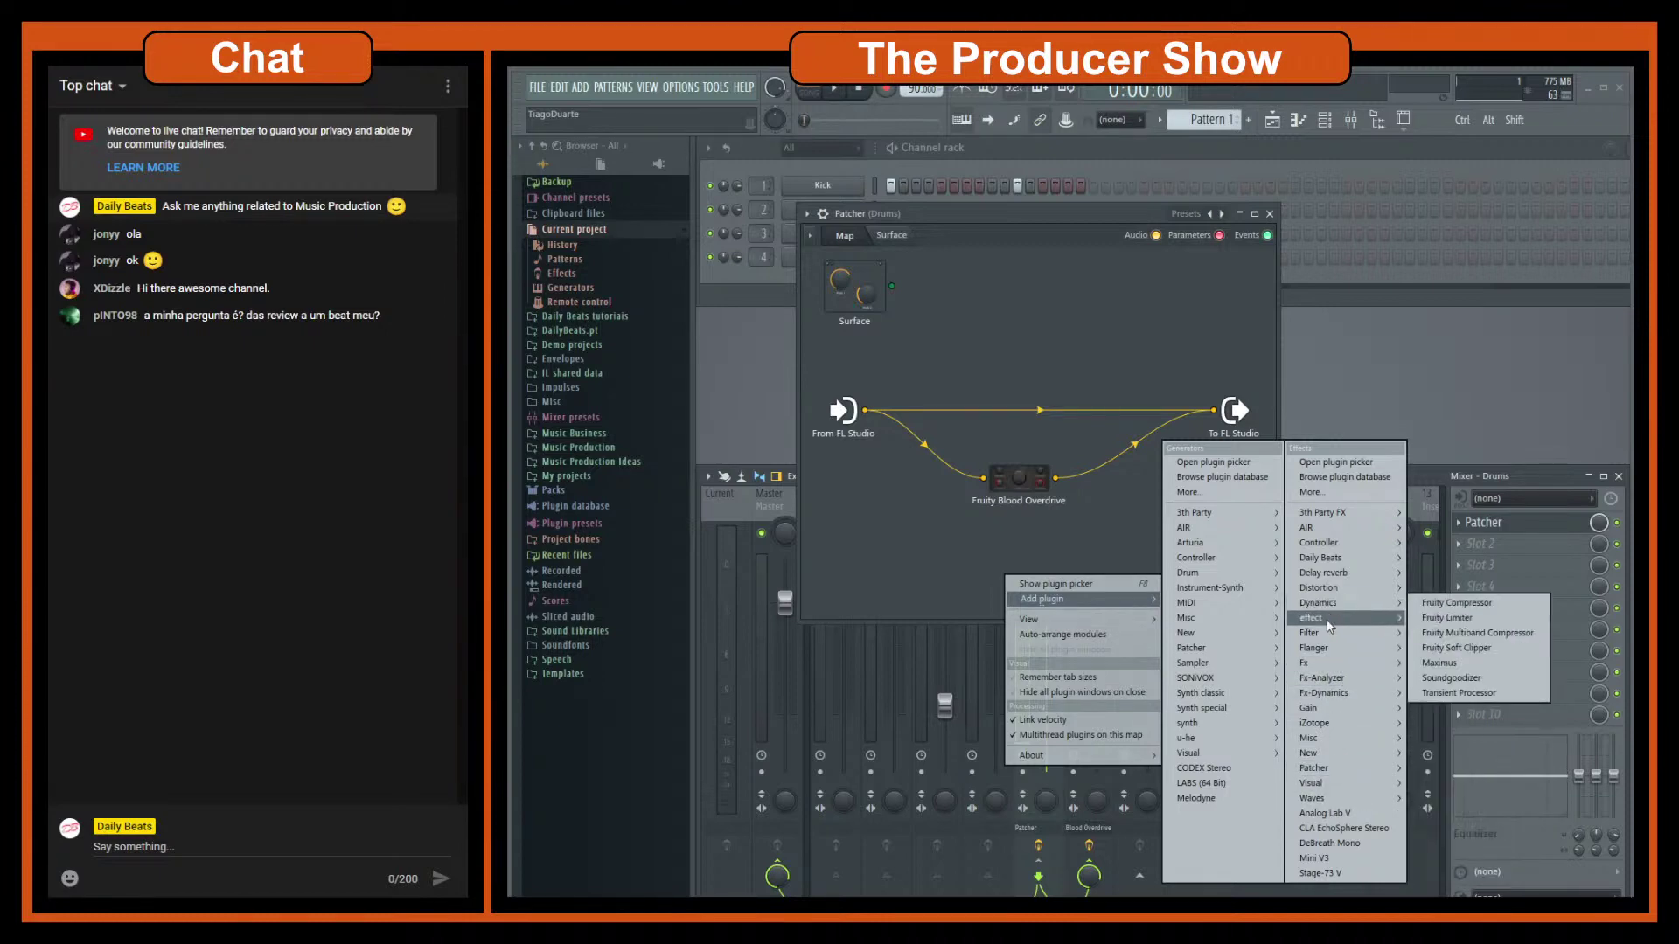
mouse_move(1340, 577)
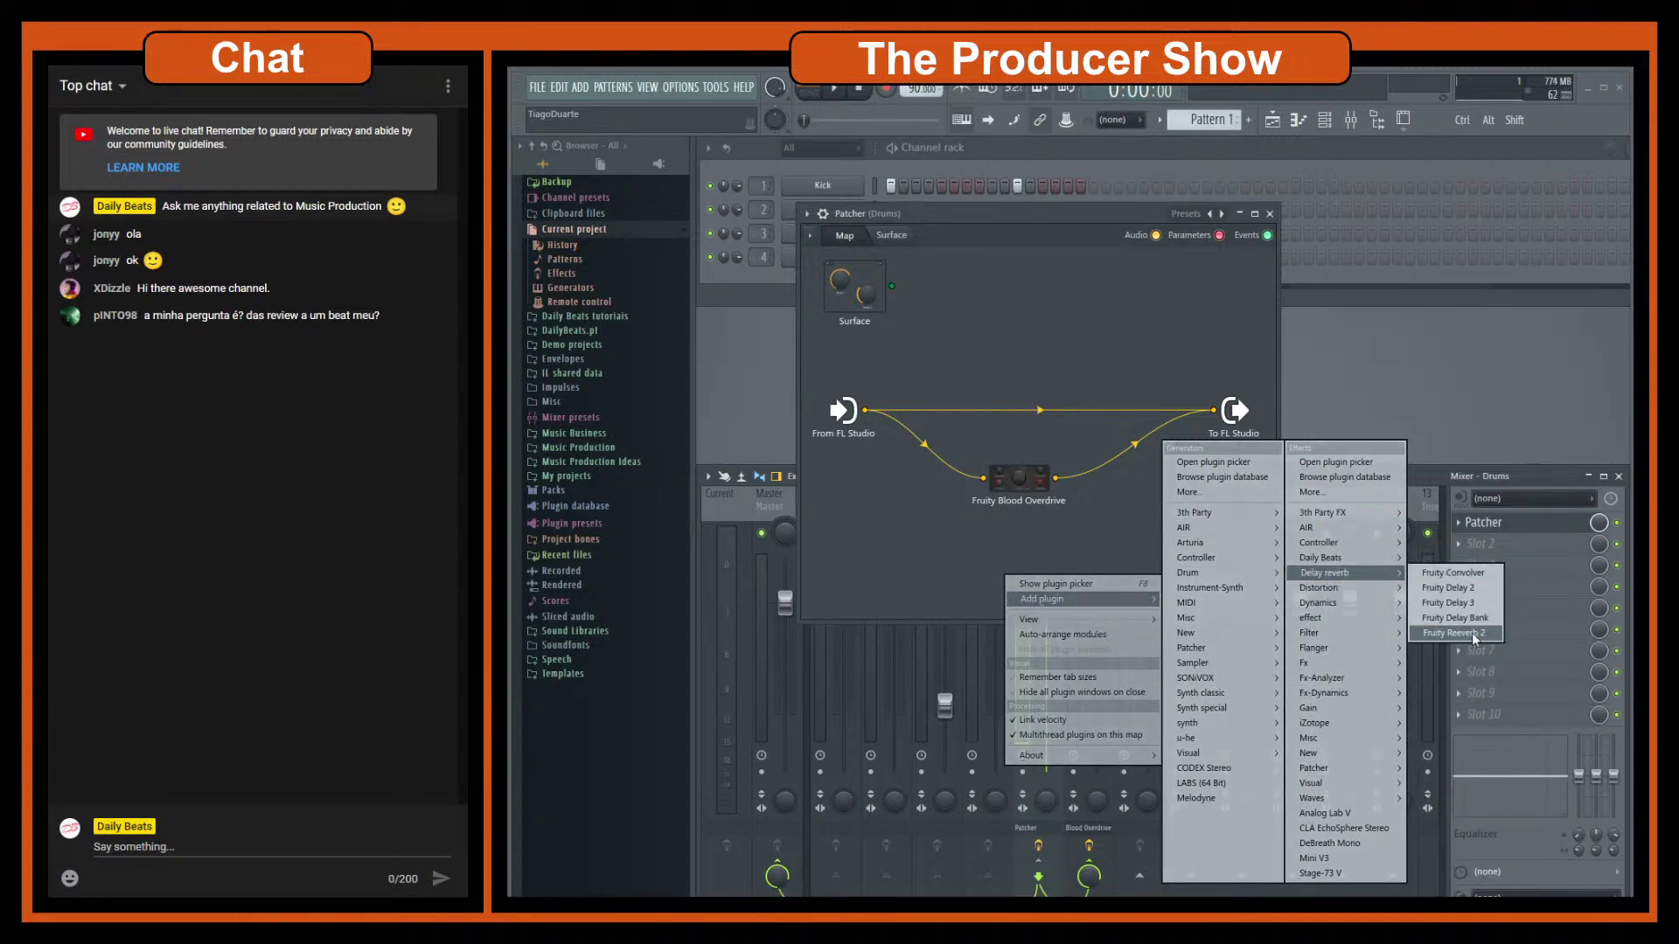
left_click(1475, 633)
left_click_drag(1004, 415, 1042, 536)
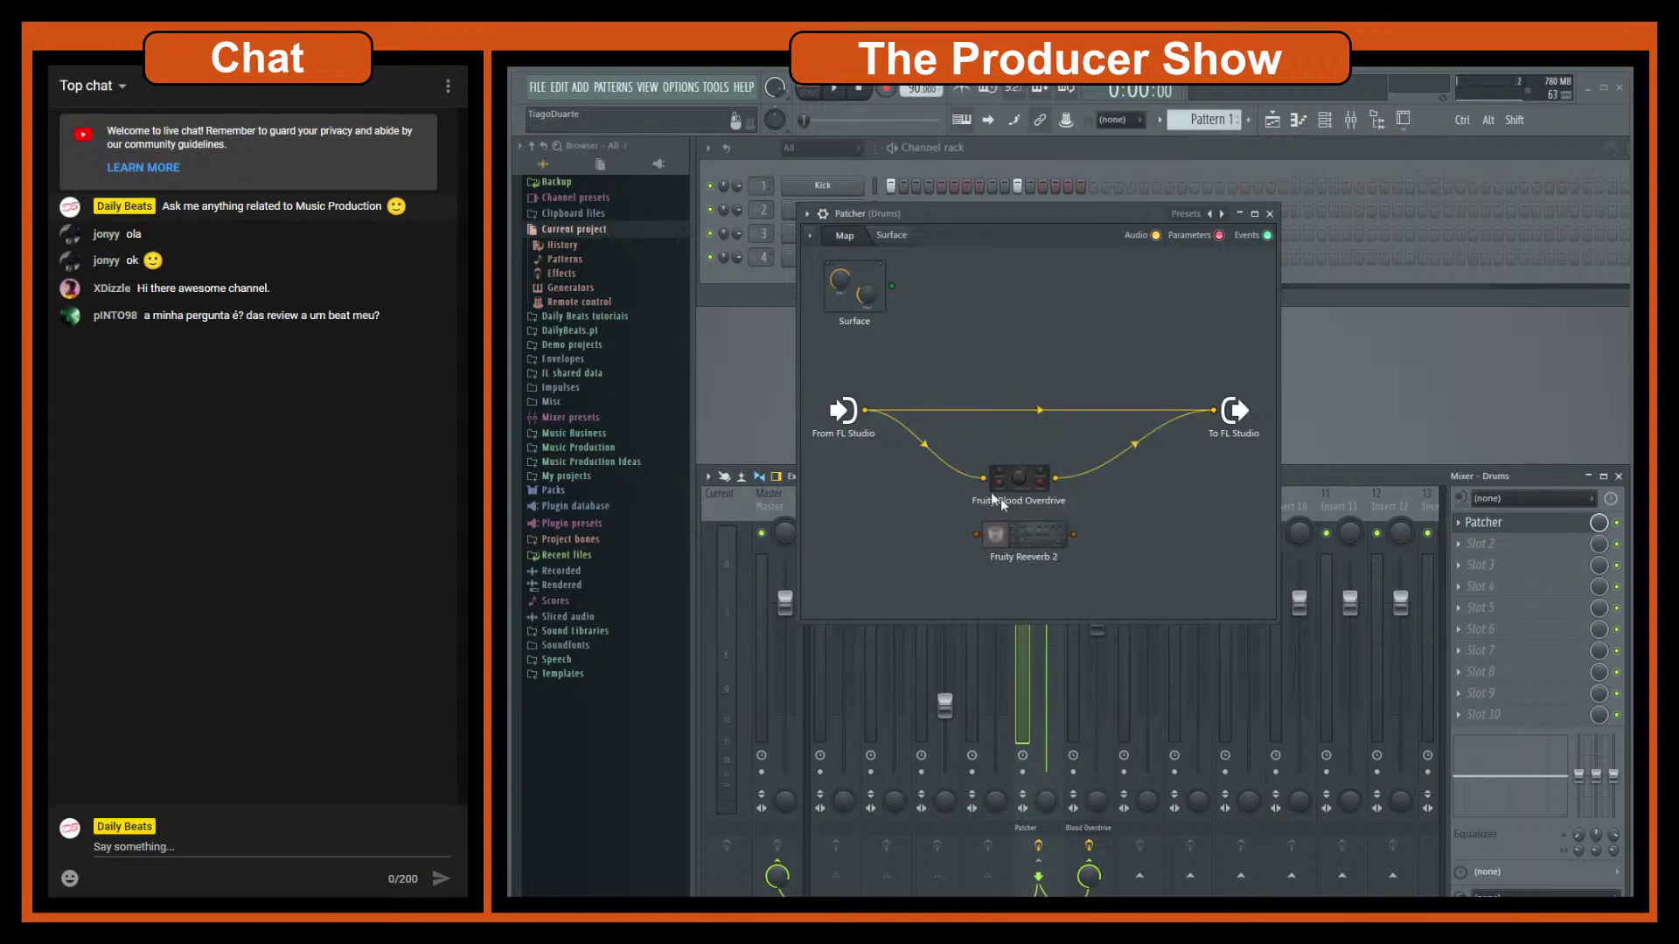
Step: Wire Fruity Reeverb 2 from From FL Studio to To FL Studio, tidy the nodes, and raise its WET
left_click_drag(854, 411, 864, 411)
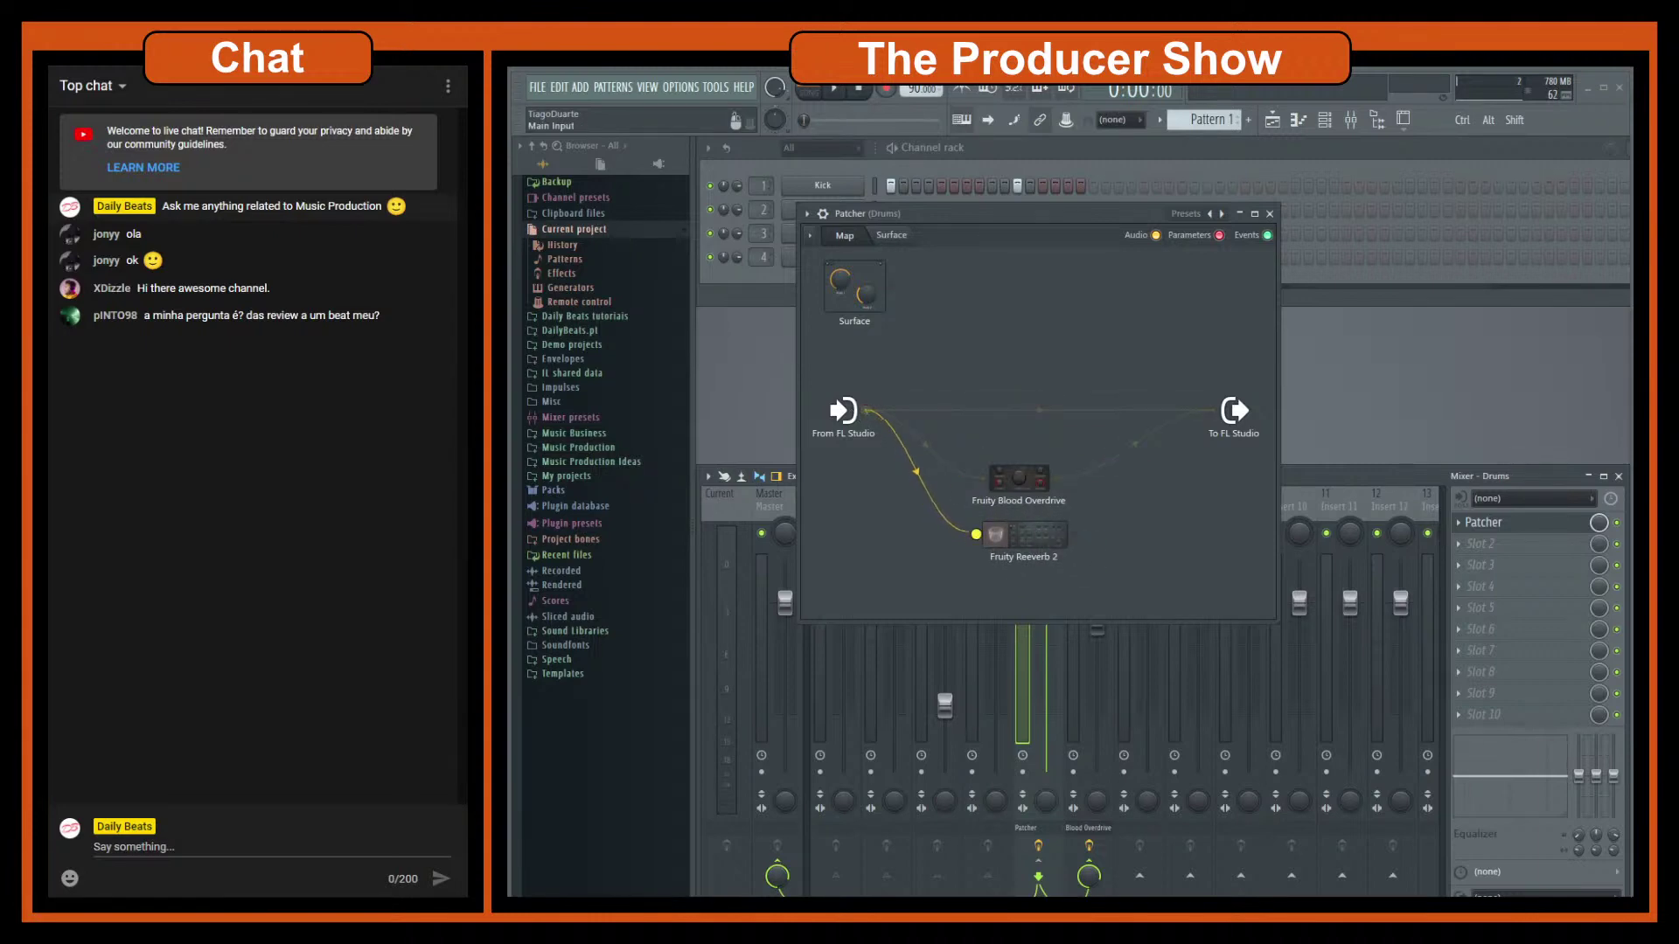
left_click_drag(976, 533, 1075, 536)
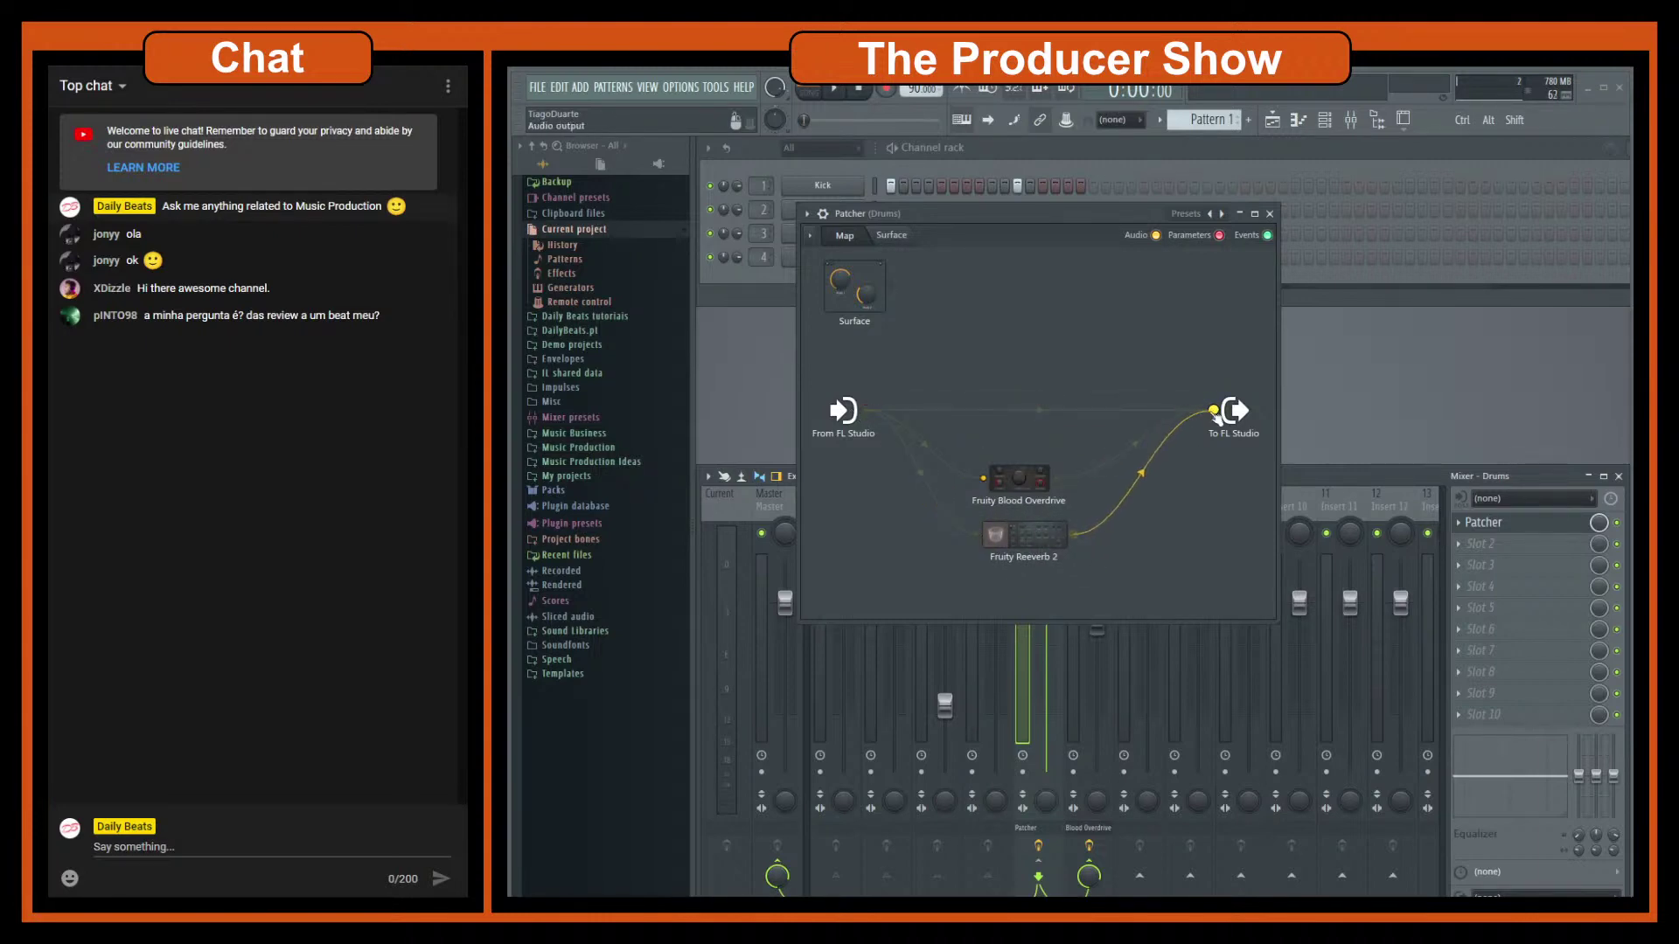
left_click_drag(1215, 413, 1214, 411)
left_click_drag(1028, 527, 1025, 544)
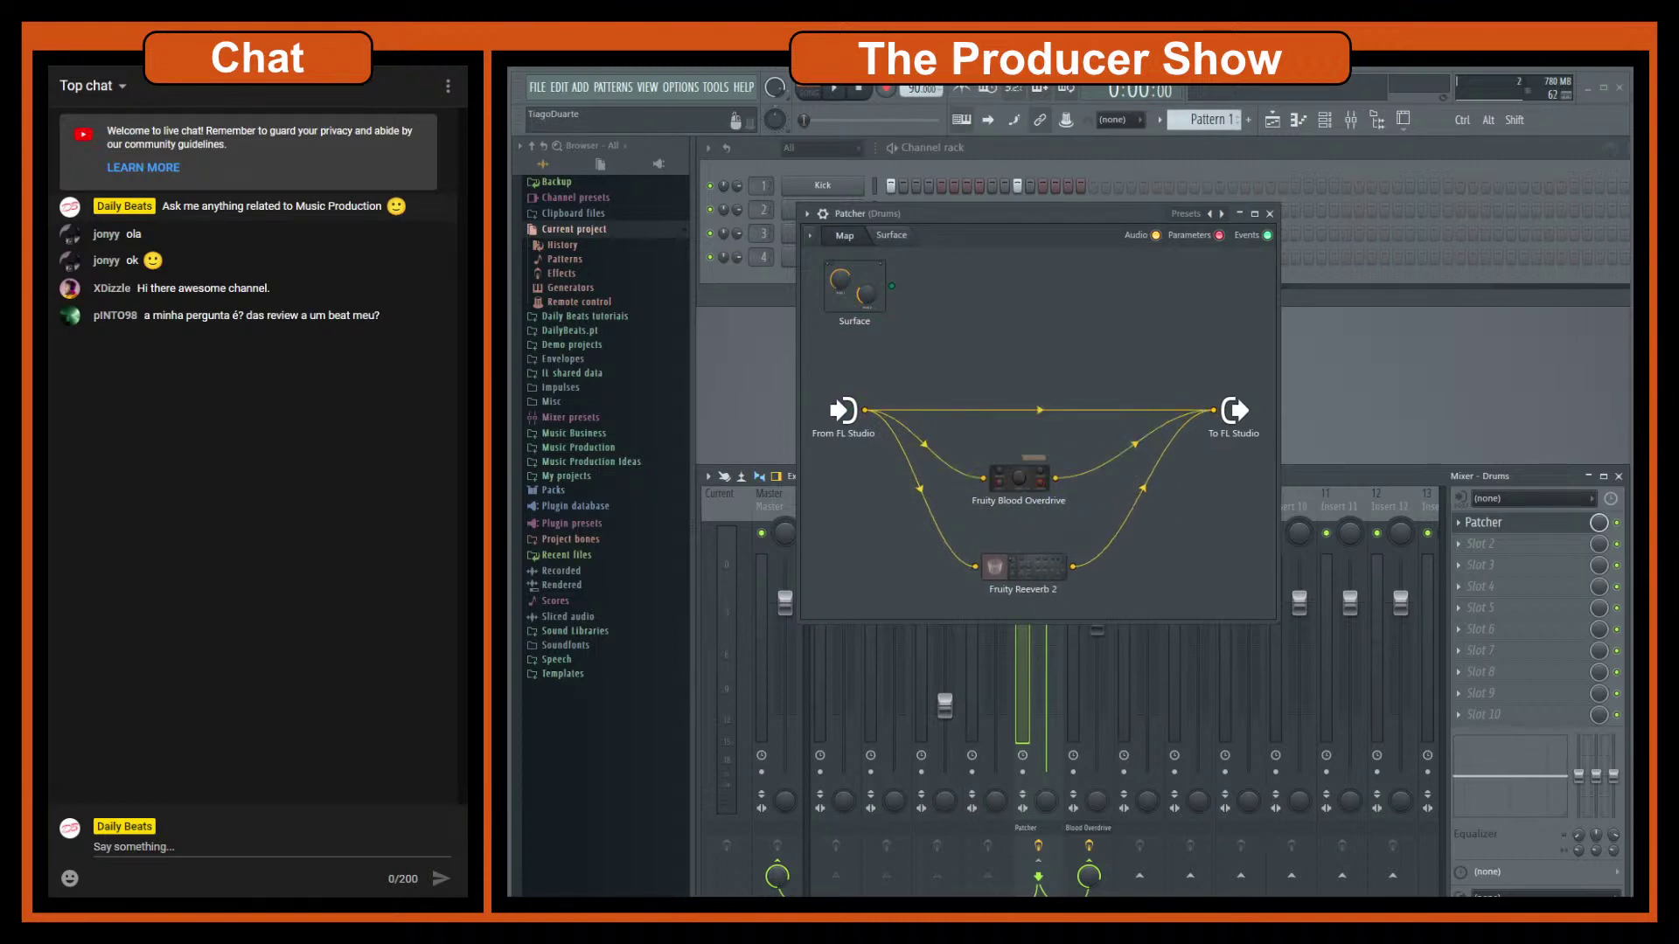
left_click_drag(1019, 479, 1039, 463)
left_click_drag(1023, 566, 1020, 512)
double_click(1035, 536)
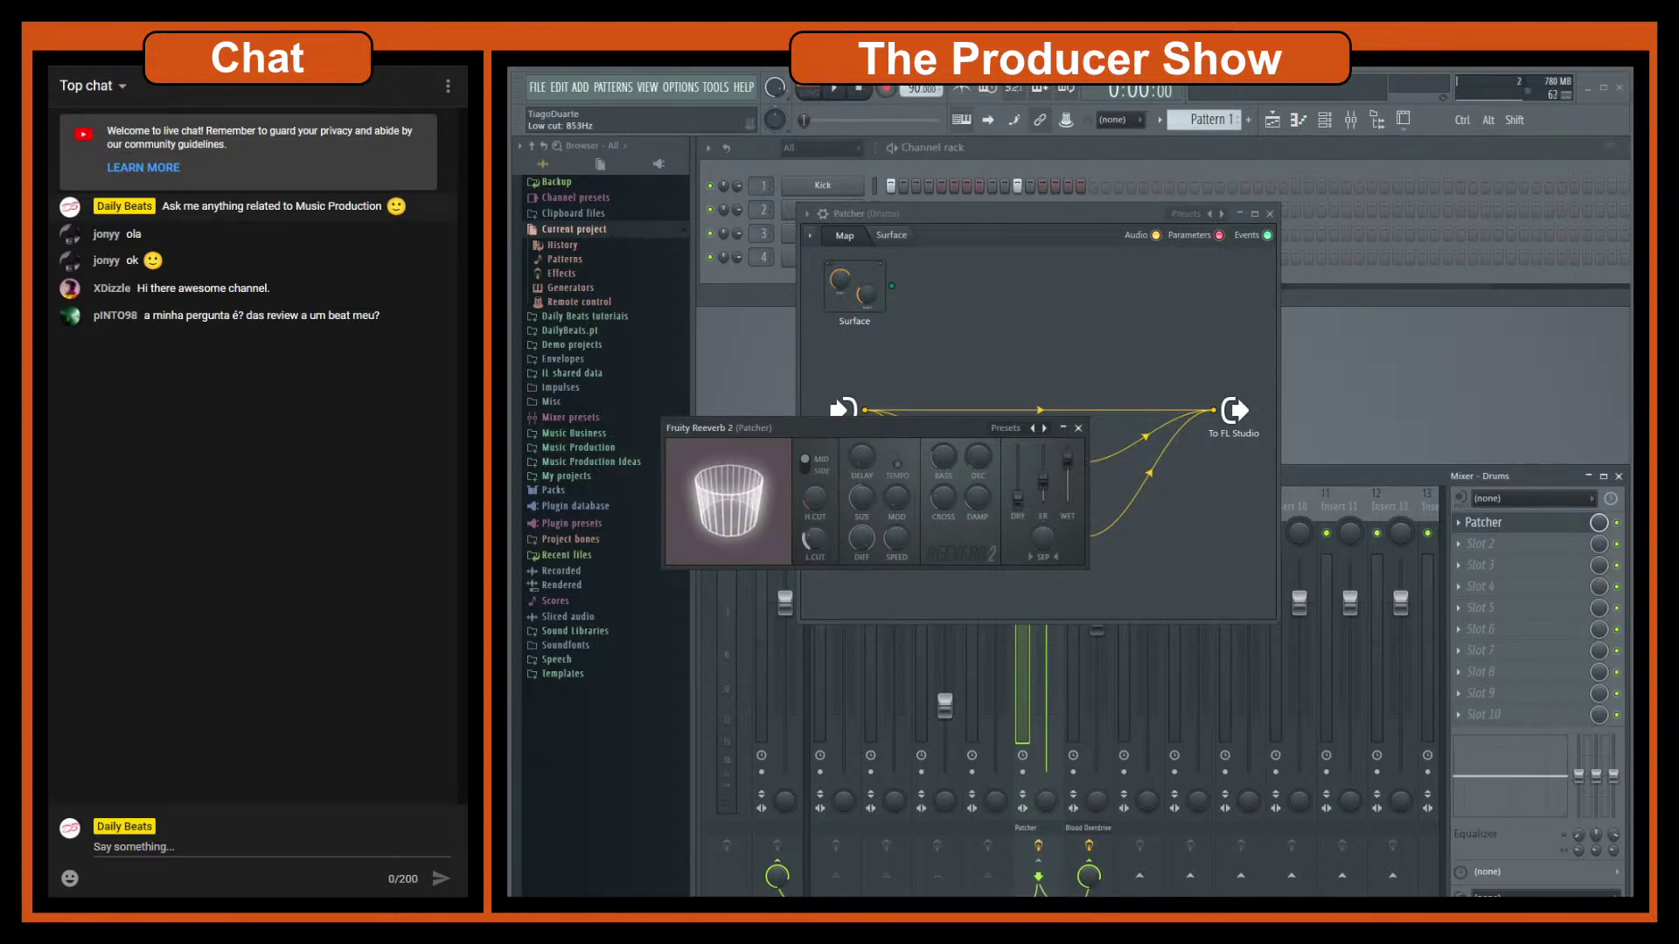
left_click(1078, 428)
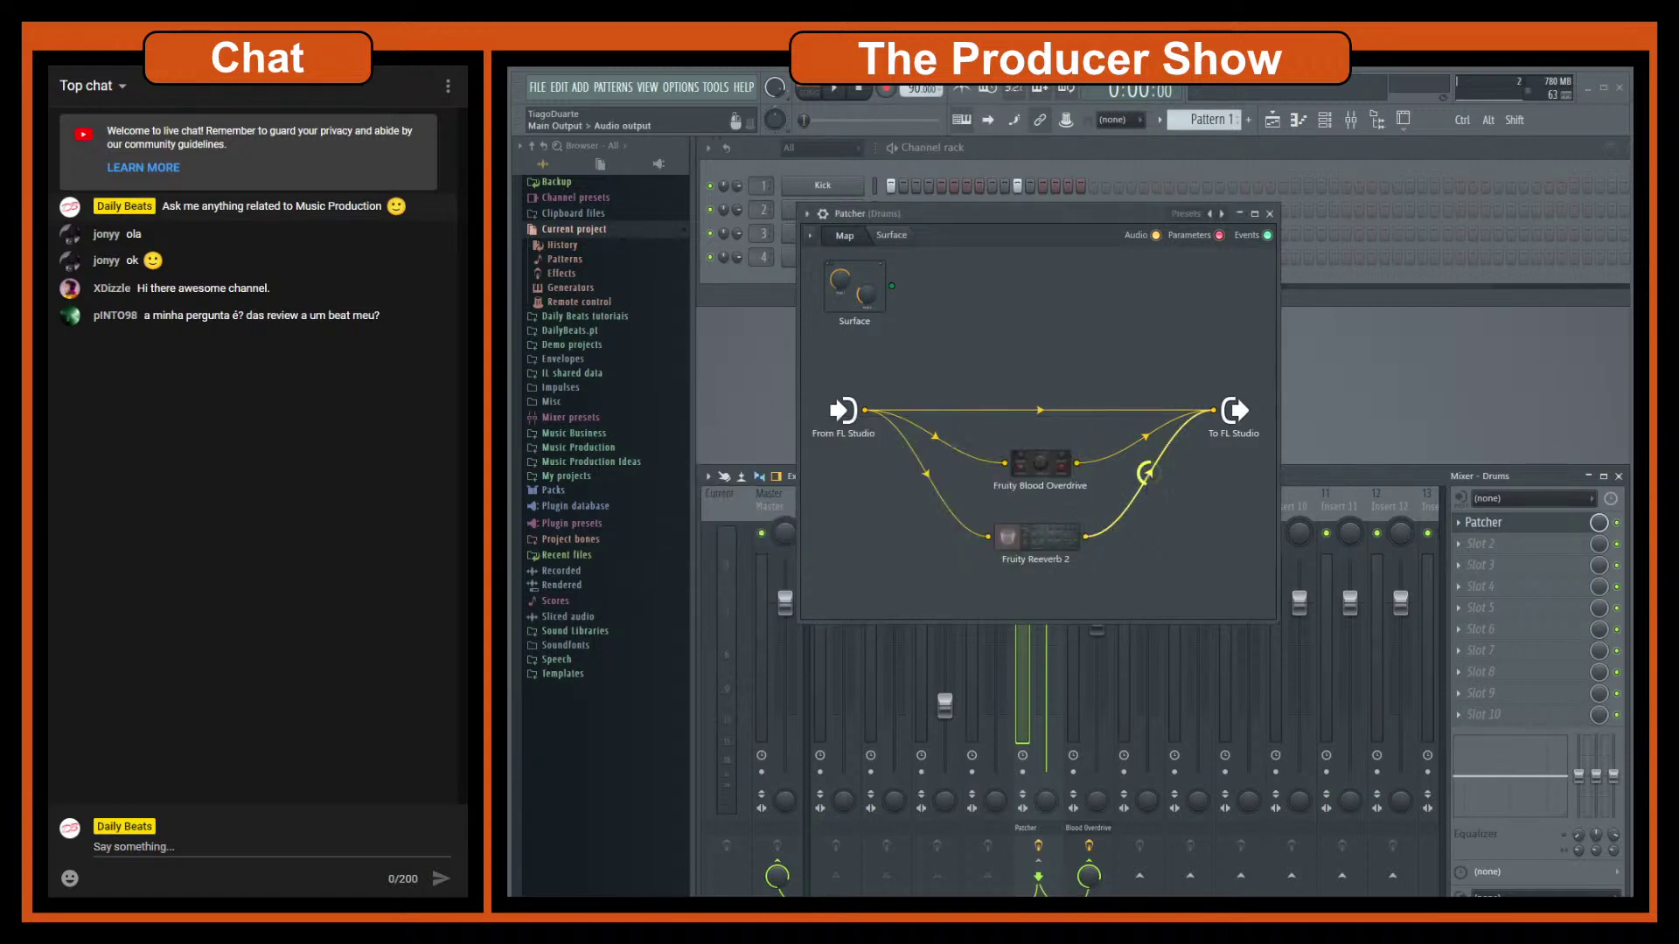
Step: Play the drums and mute then unmute the Patcher slot to compare with dry drums
key("space")
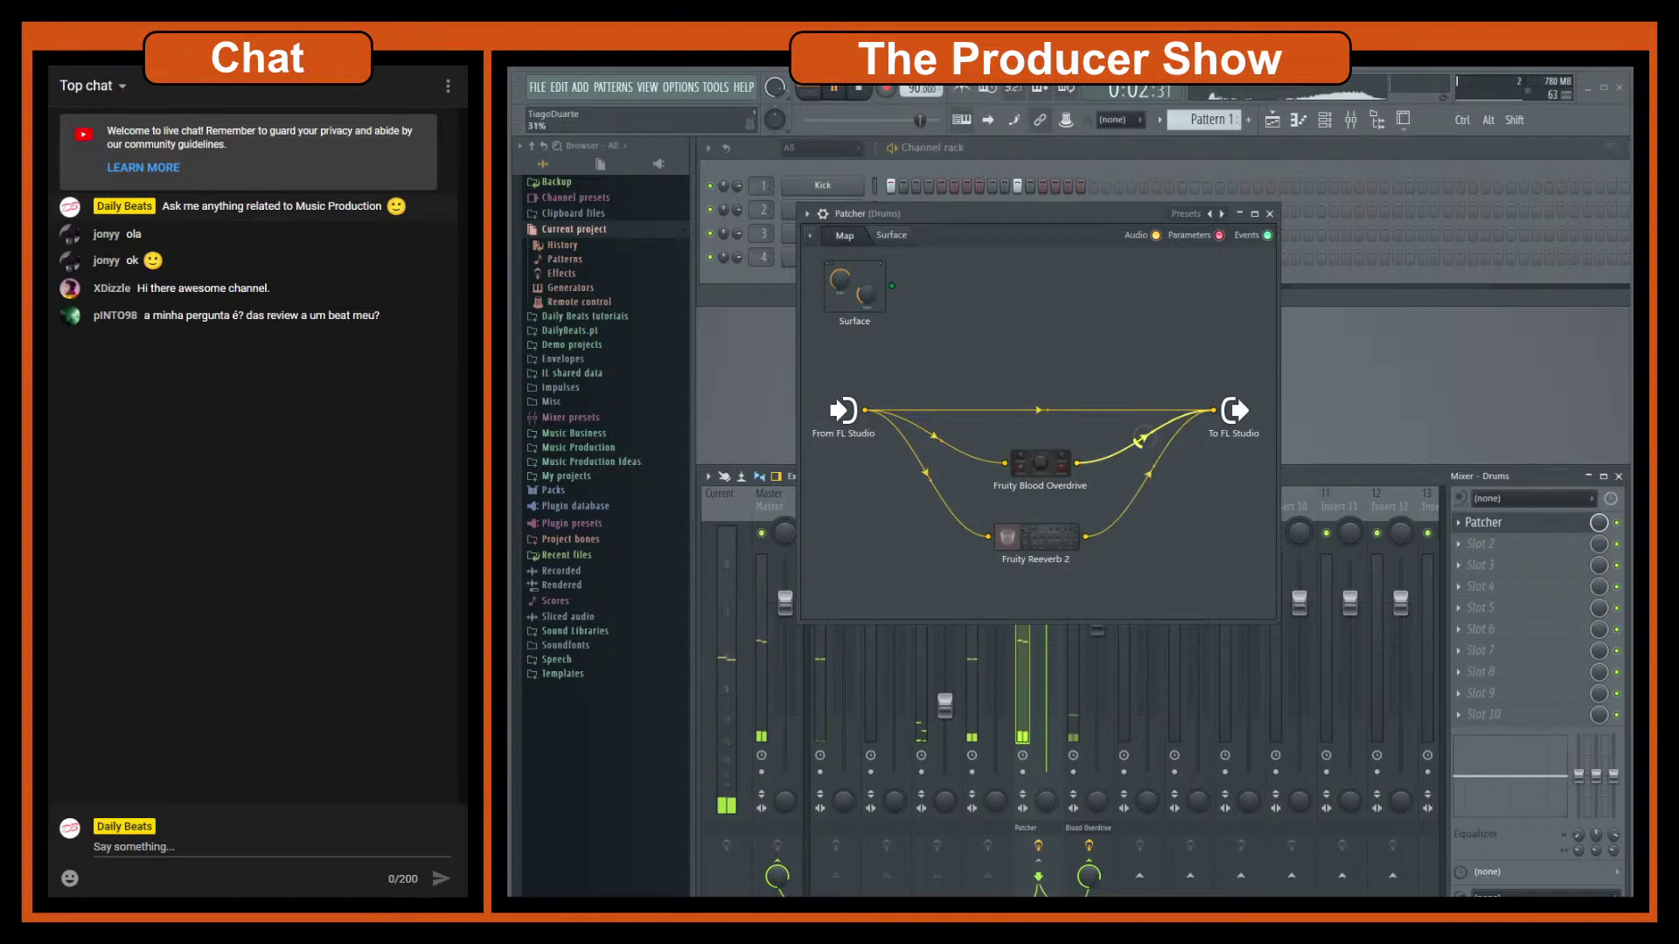
left_click(1618, 524)
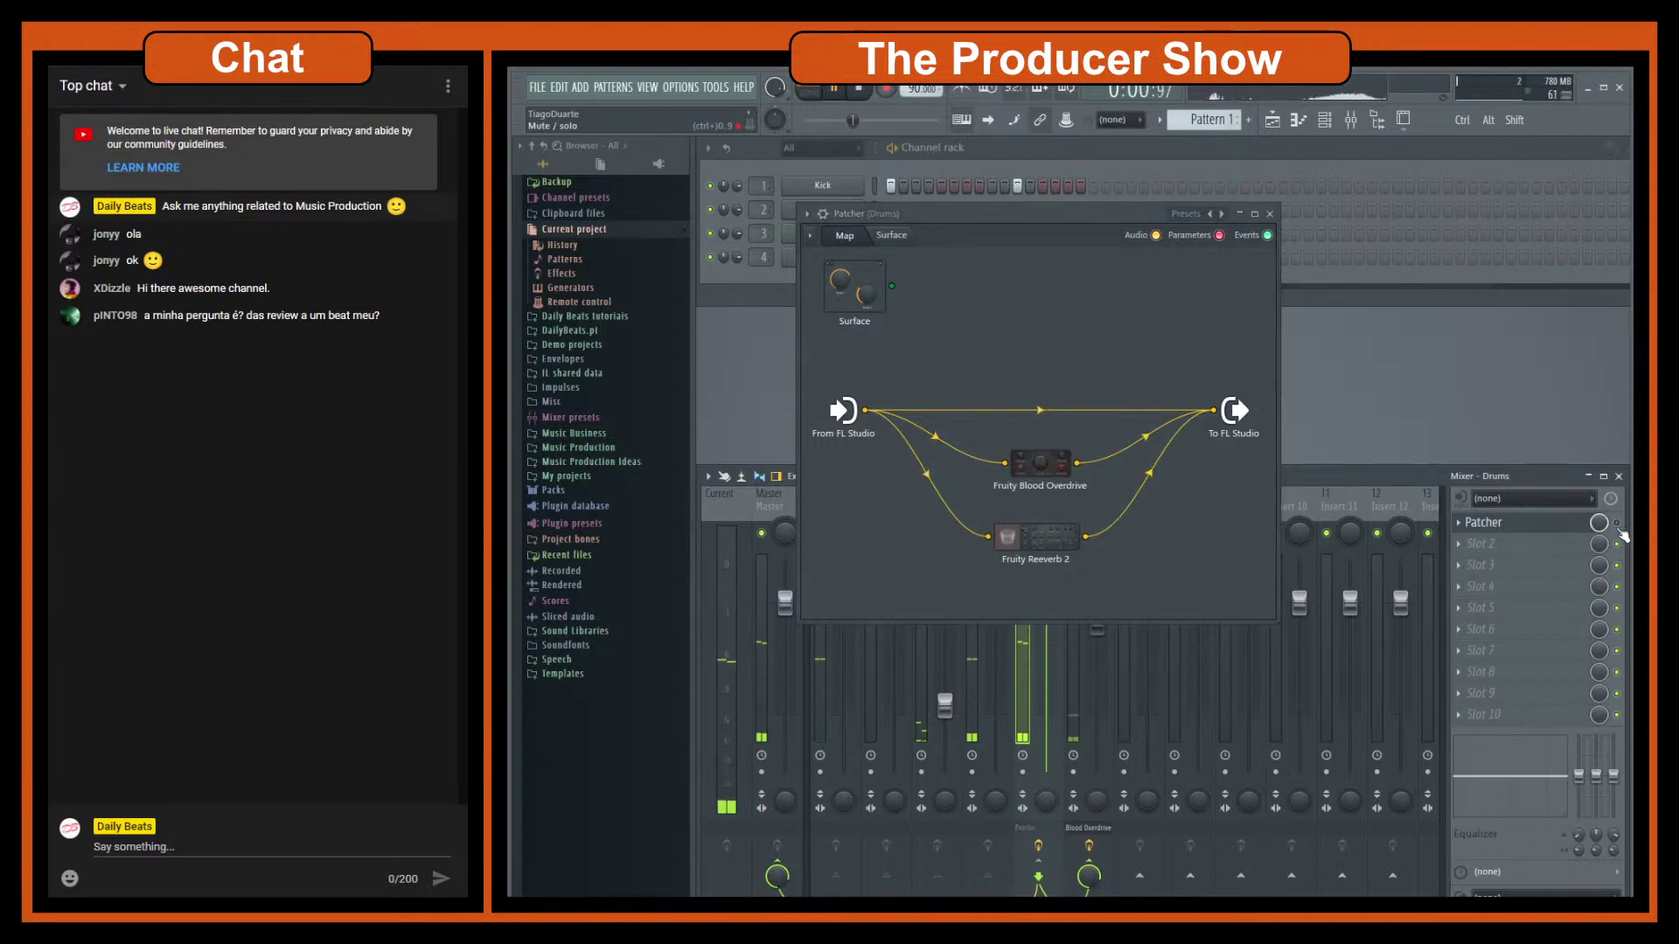
left_click(1617, 524)
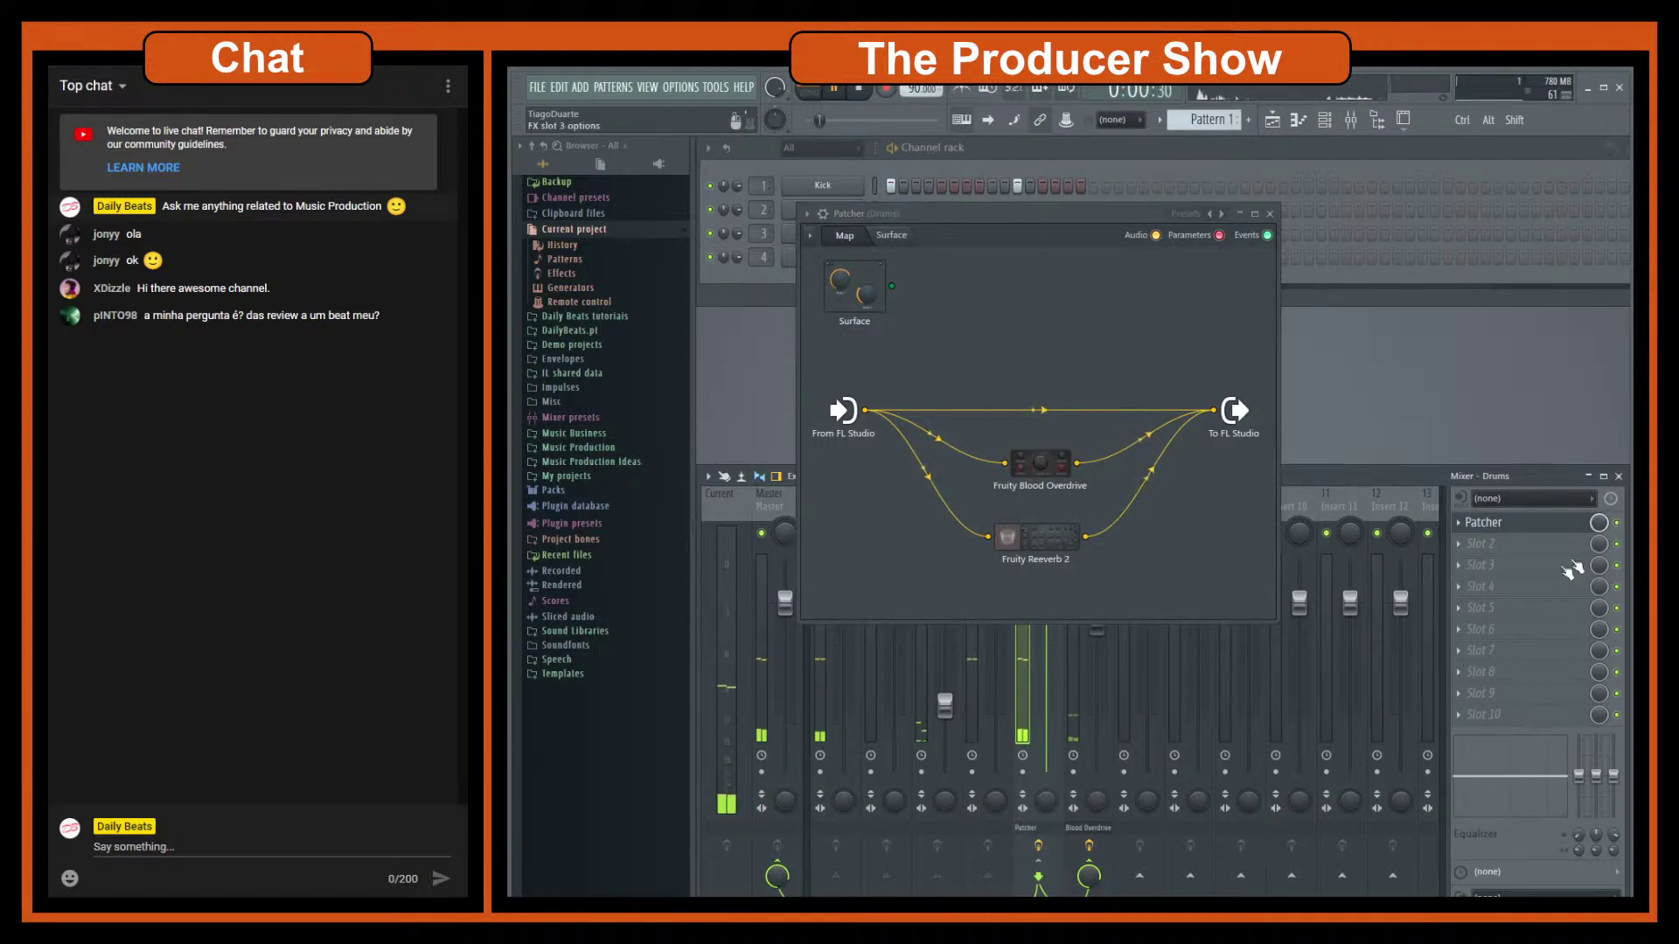
left_click_drag(1042, 213, 1078, 207)
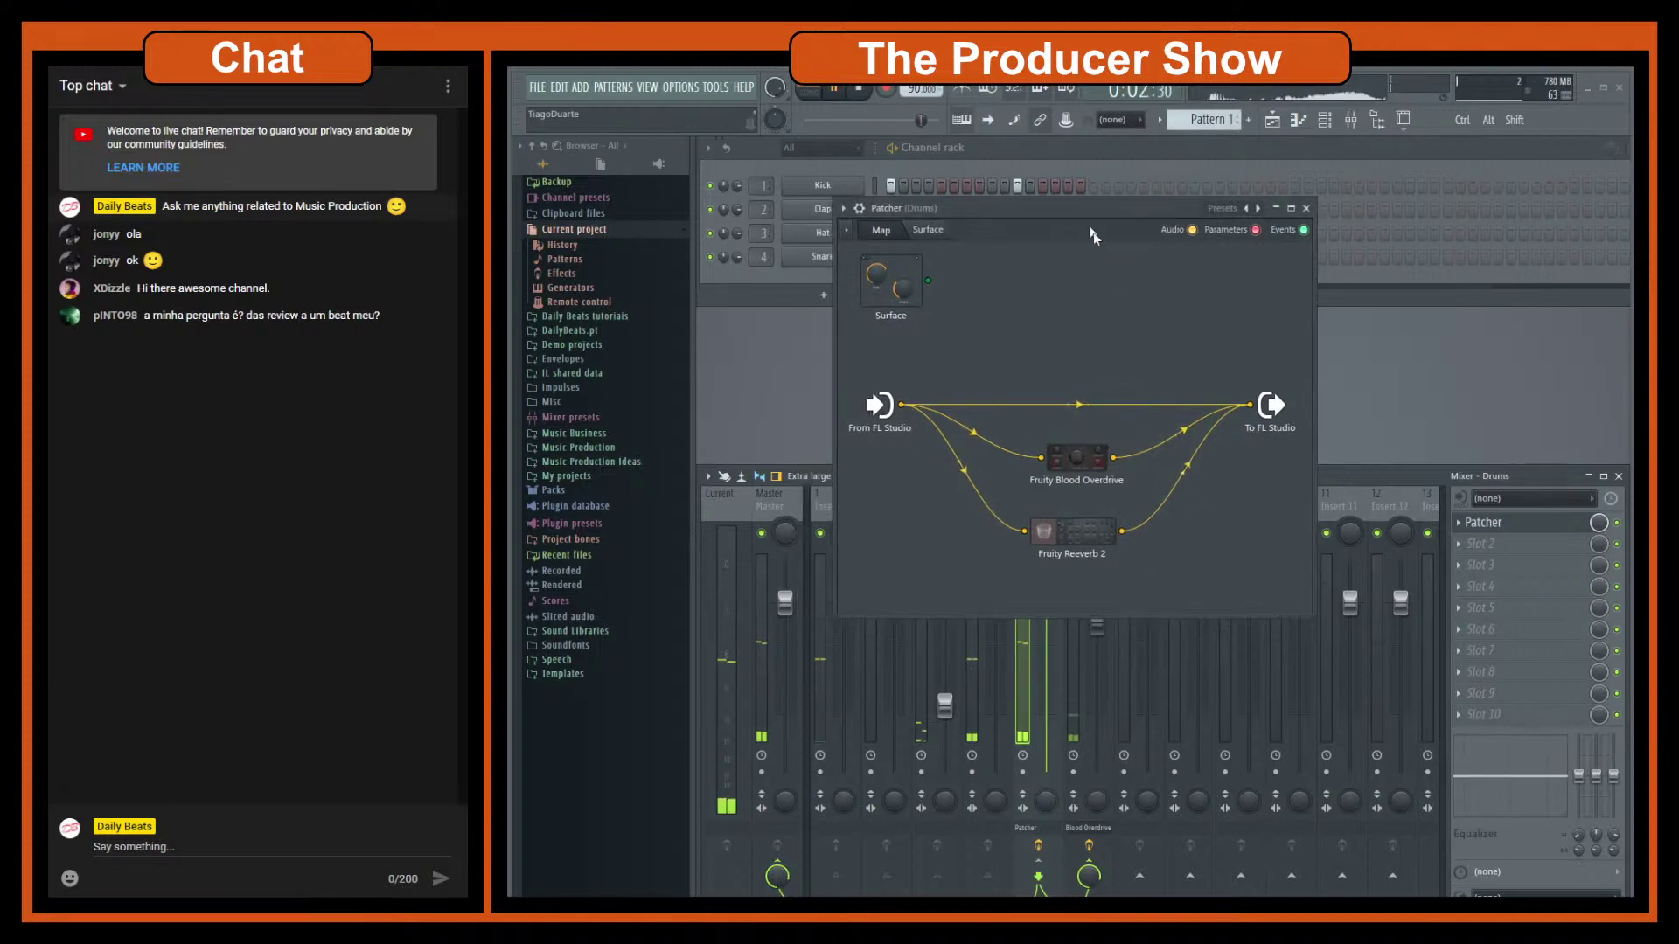
key("space")
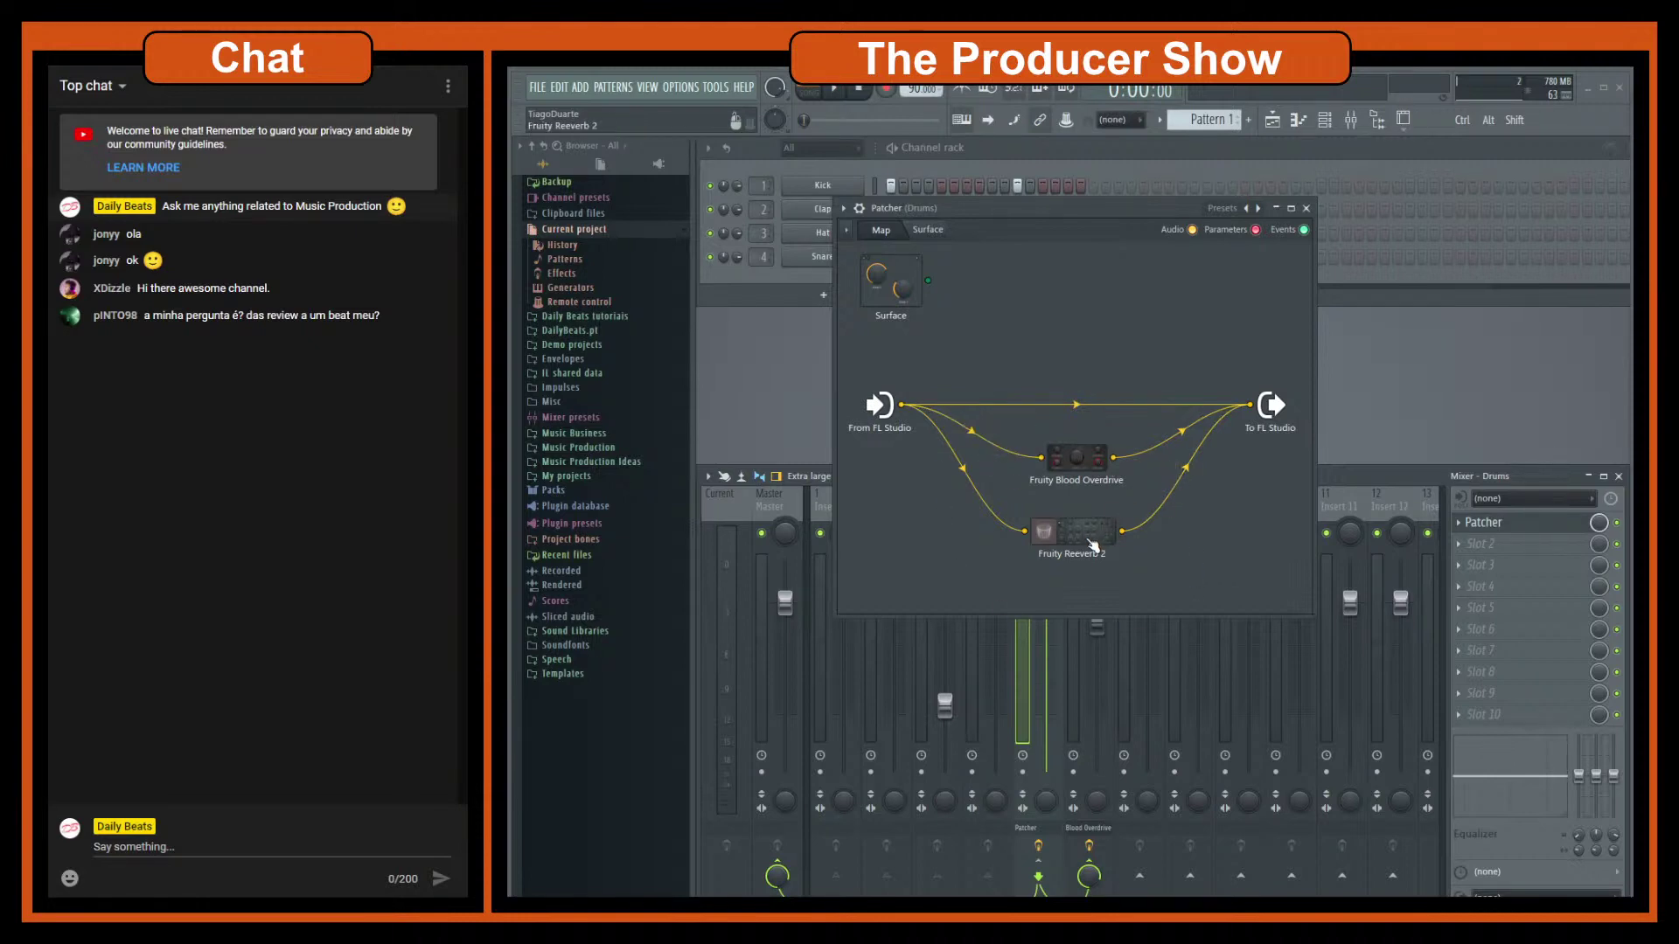
Step: Nudge the Fruity Reeverb 2 and Fruity Blood Overdrive nodes to tidy the map
left_click_drag(1092, 545, 1096, 553)
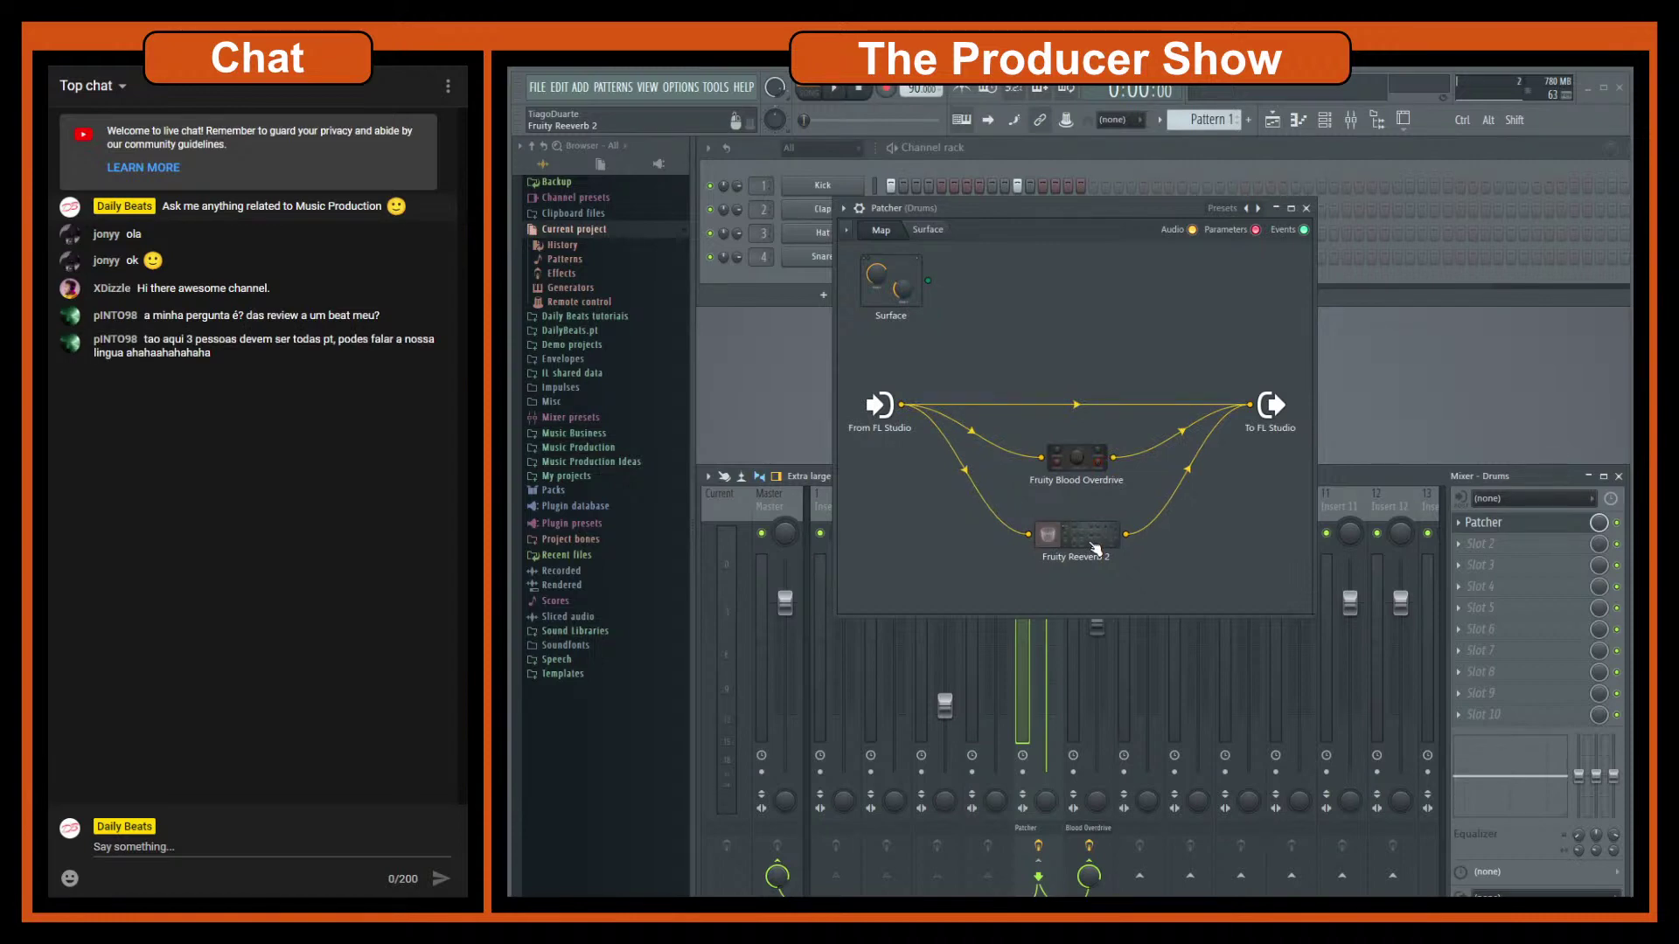
left_click(1074, 458)
left_click_drag(1072, 457, 1079, 458)
left_click(1151, 267)
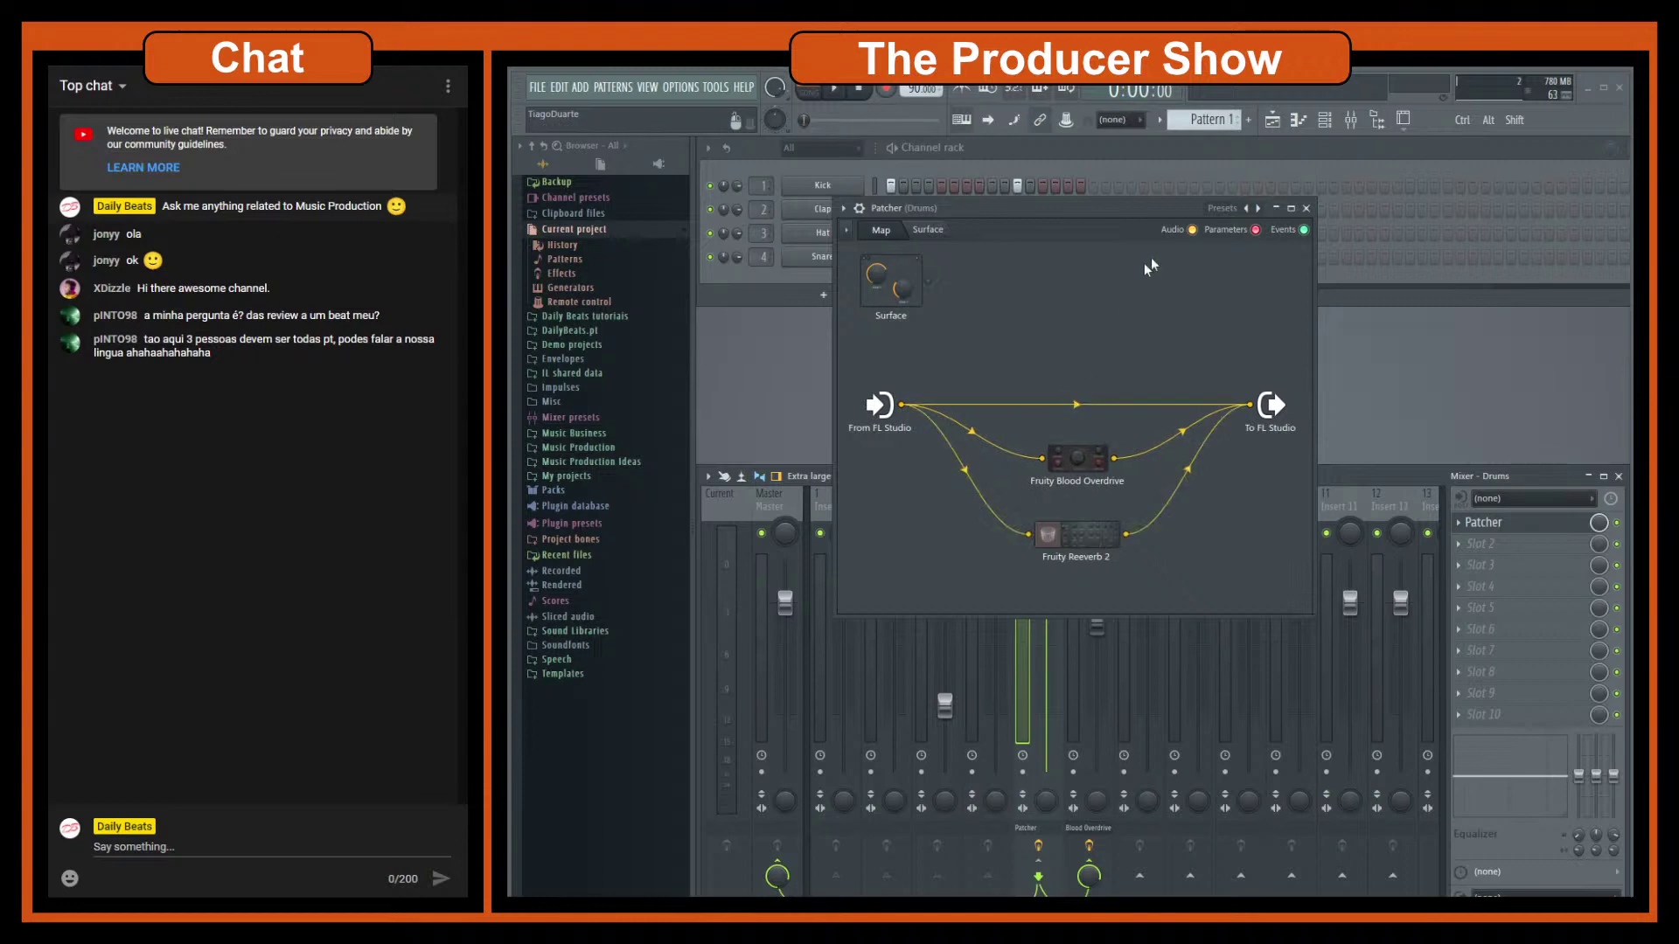
Step: Close the Patcher window and hide the browser panel, leaving the mixer and channel rack visible
left_click(1307, 209)
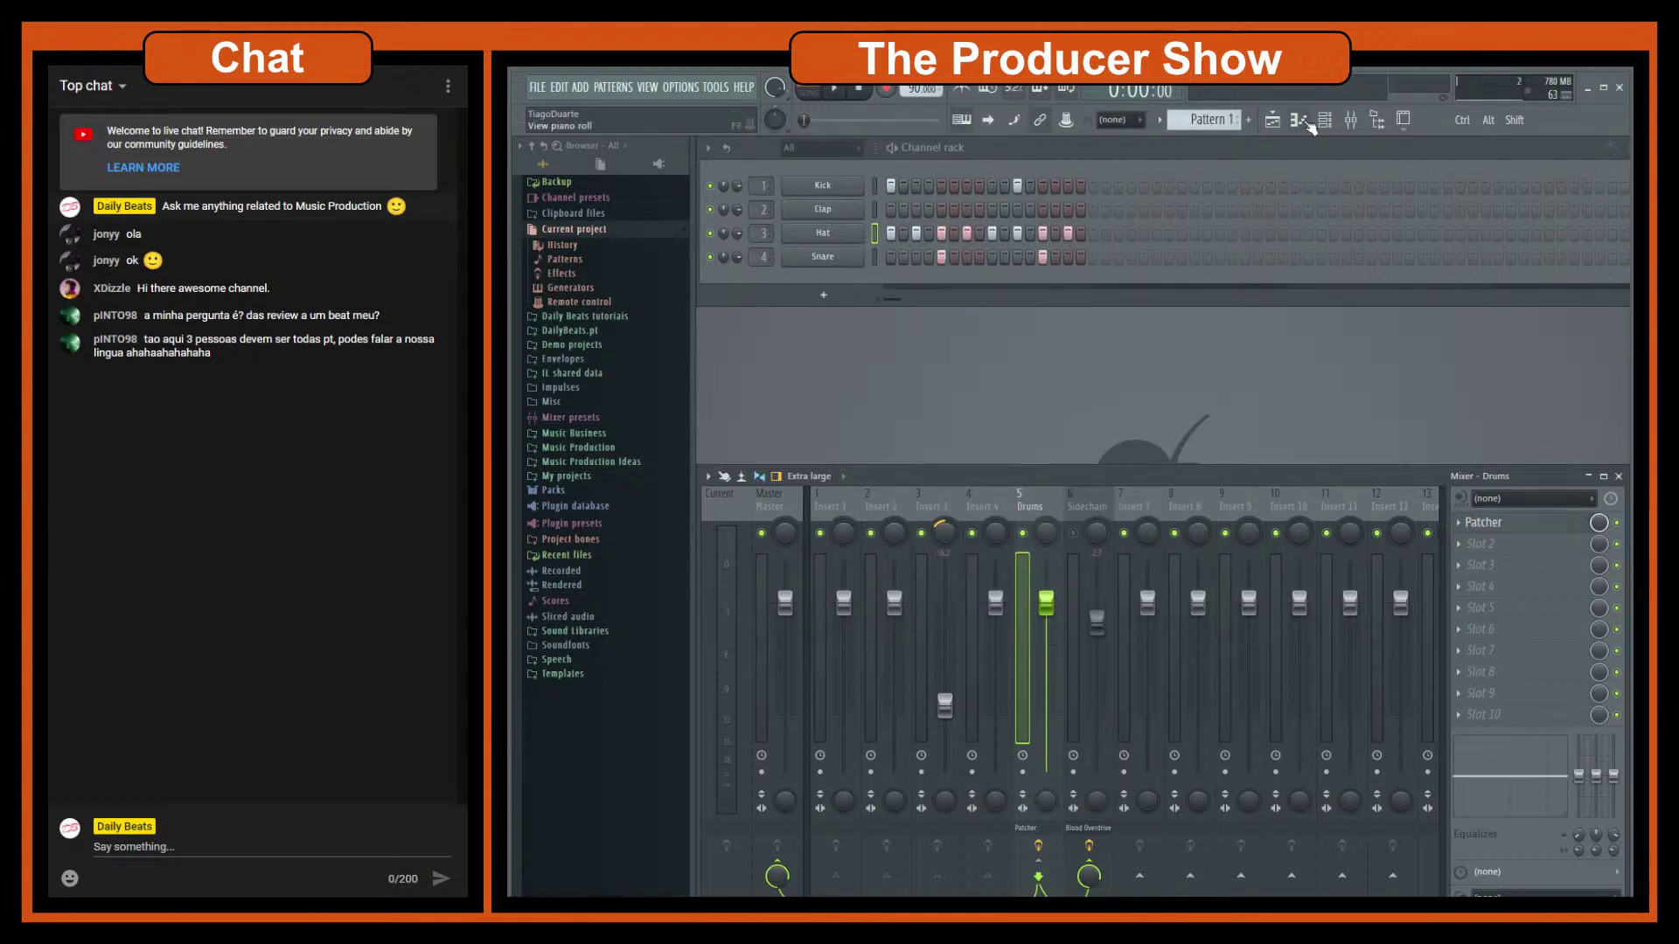
left_click(1385, 124)
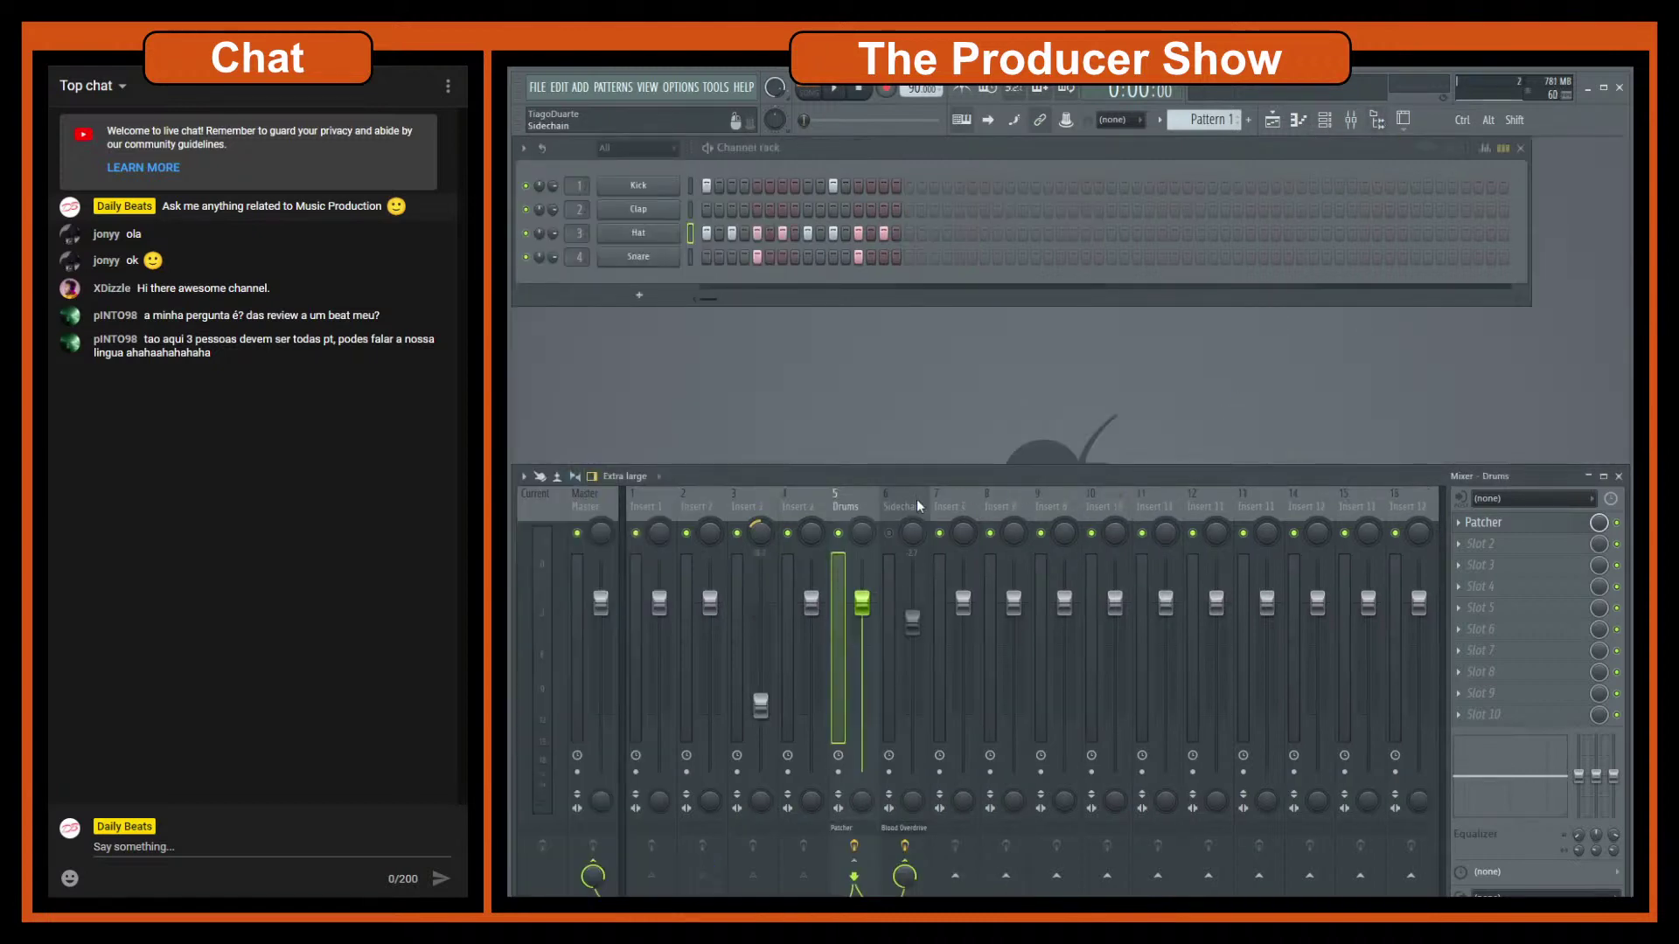
left_click(1556, 526)
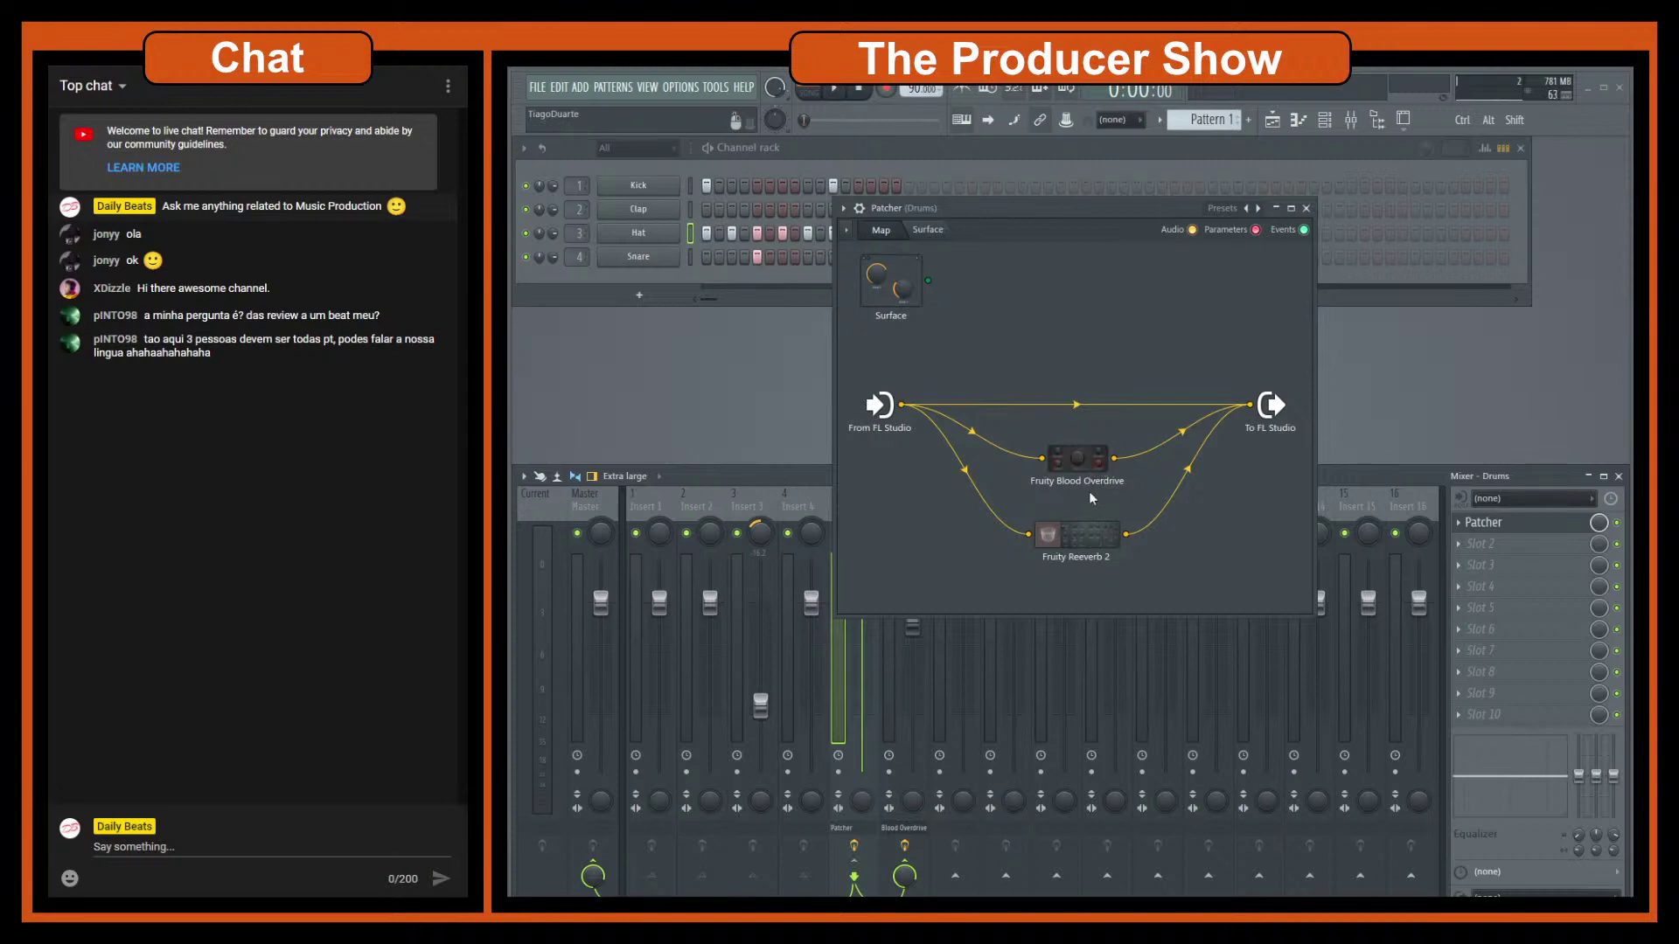
left_click(1307, 208)
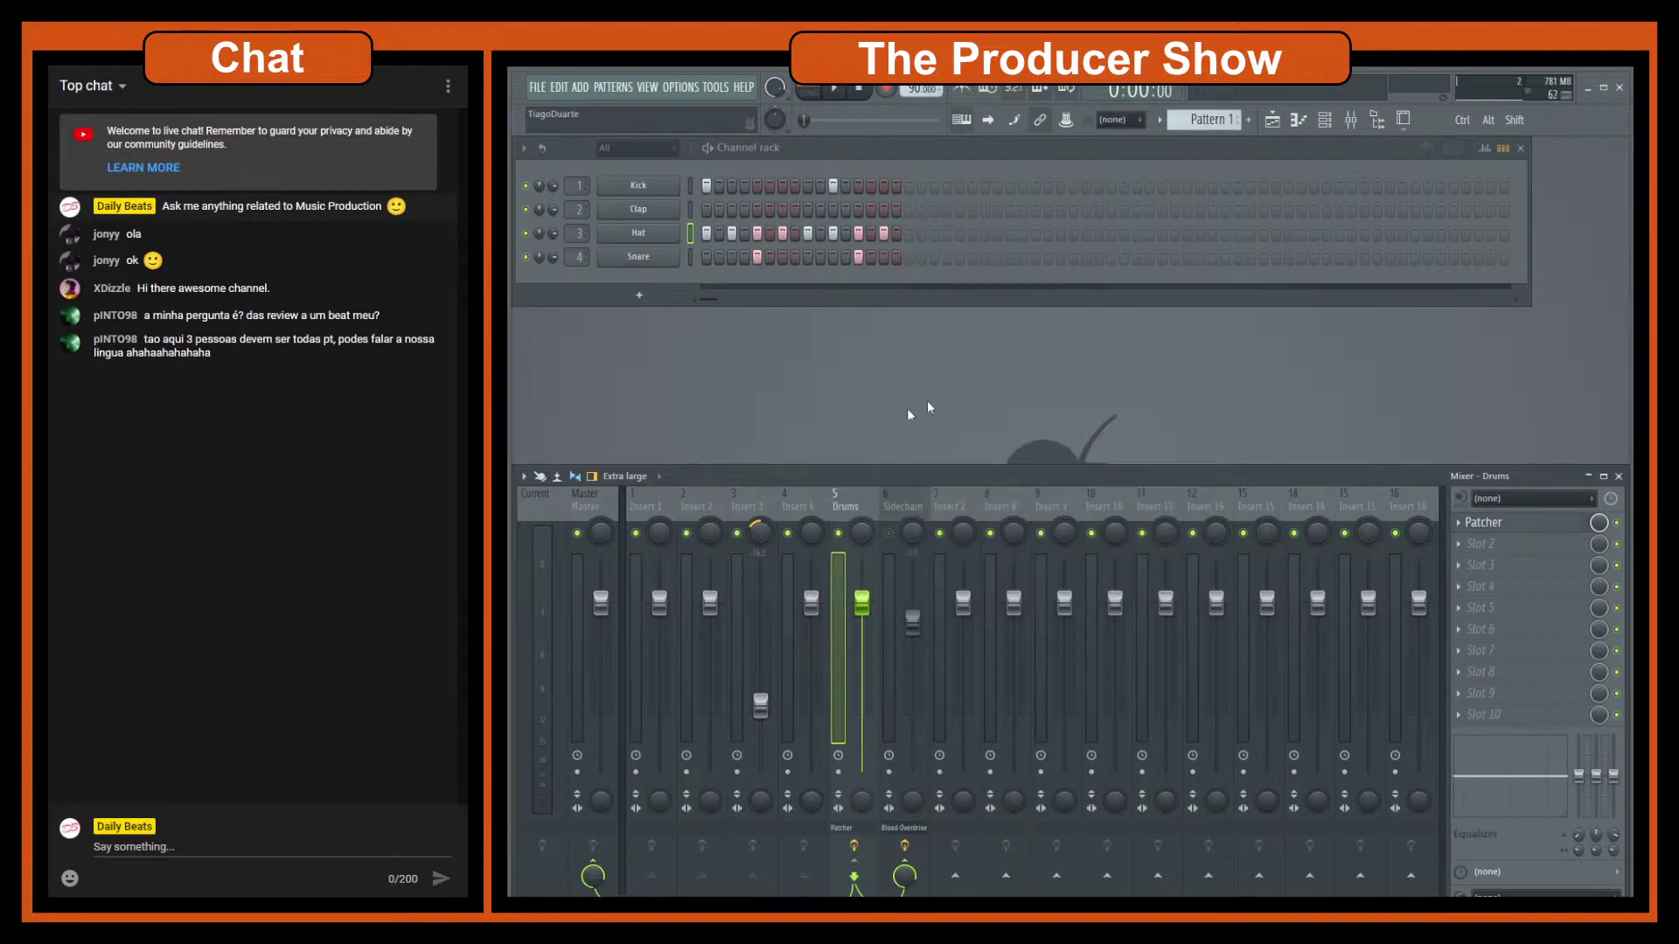